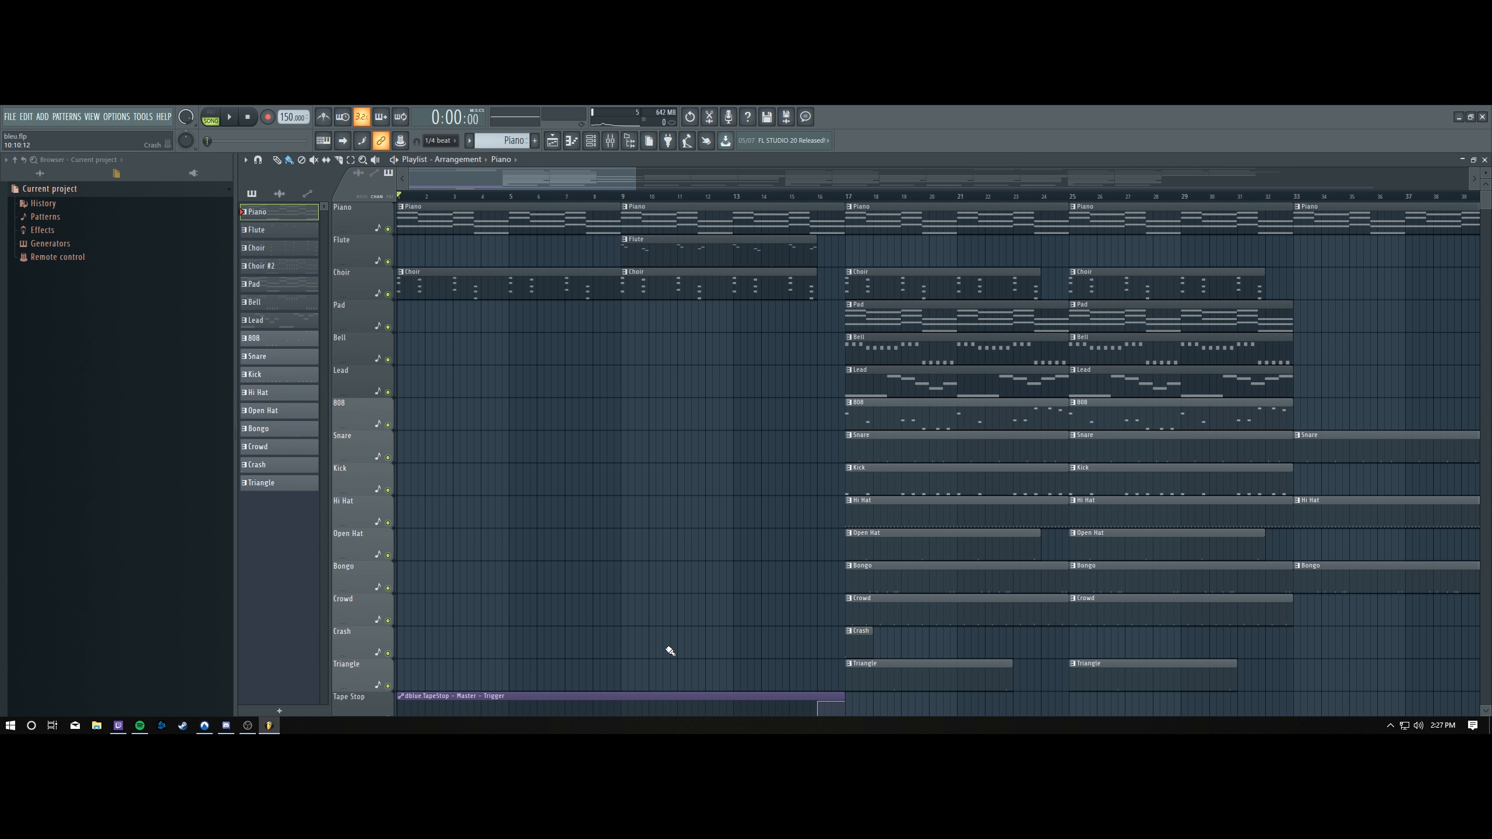
Play the arrangement from the start through the drop at bar 17, looking over all playlist tracks.
scroll(573, 568, down, 3)
scroll(570, 567, up, 3)
click(231, 120)
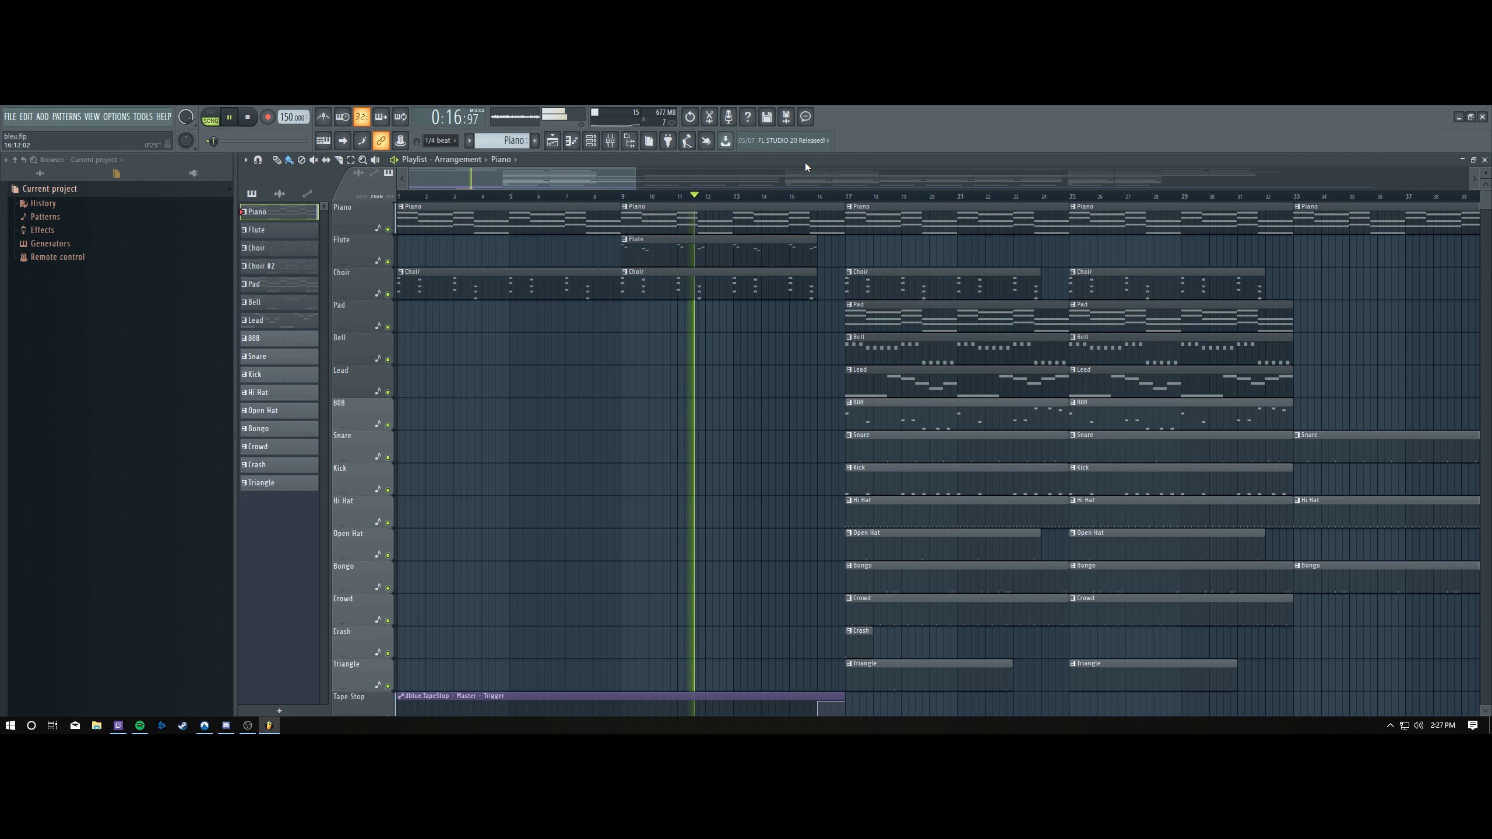
scroll(804, 164, down, 1)
scroll(804, 162, down, 2)
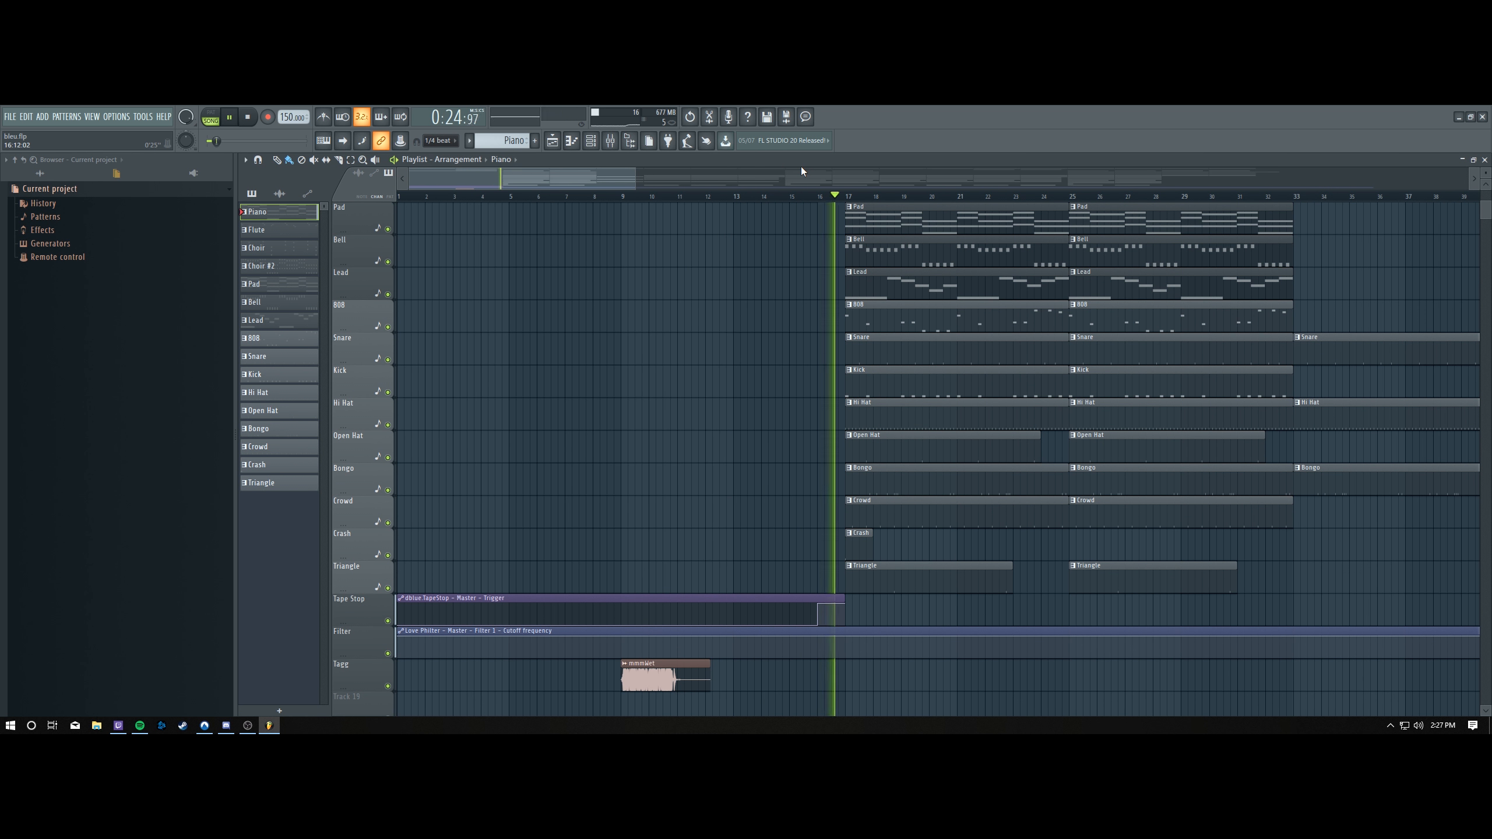
scroll(850, 162, up, 3)
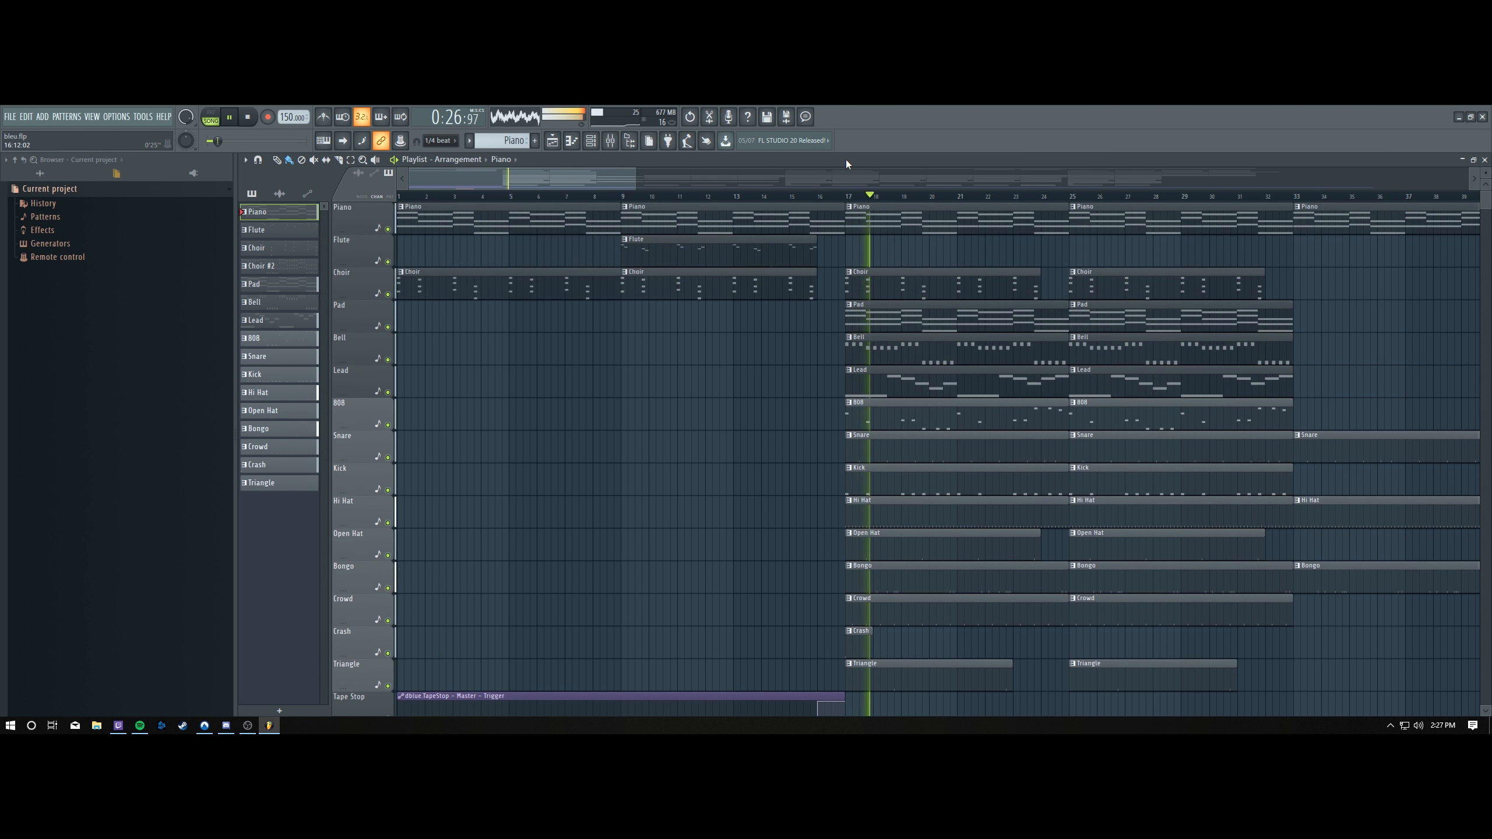
key(space)
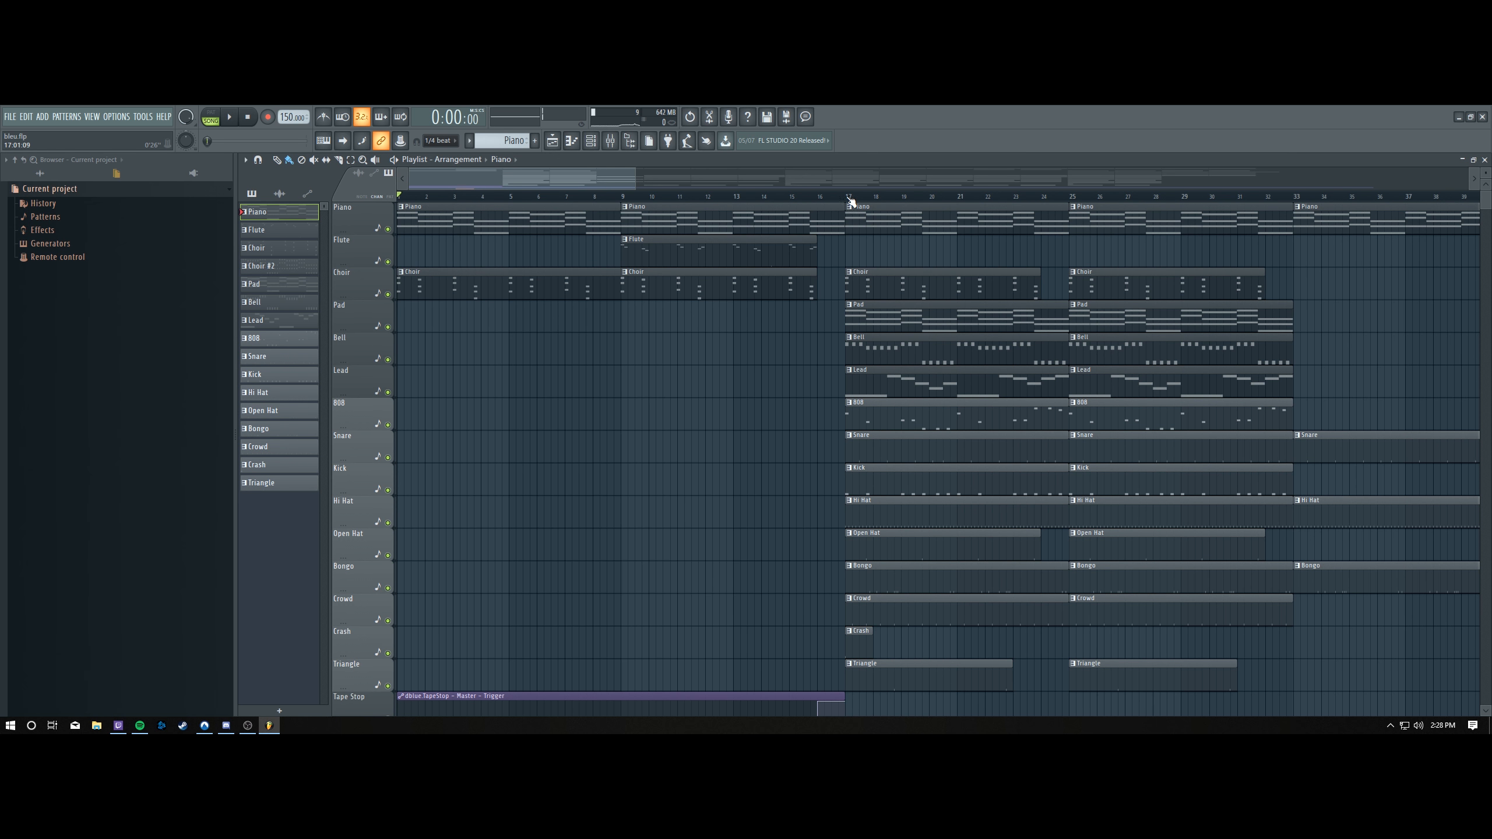
Select the timeline from bar 17 to bar 25 and mute the Triangle, Crash and Crowd tracks.
drag(848, 201, 1070, 204)
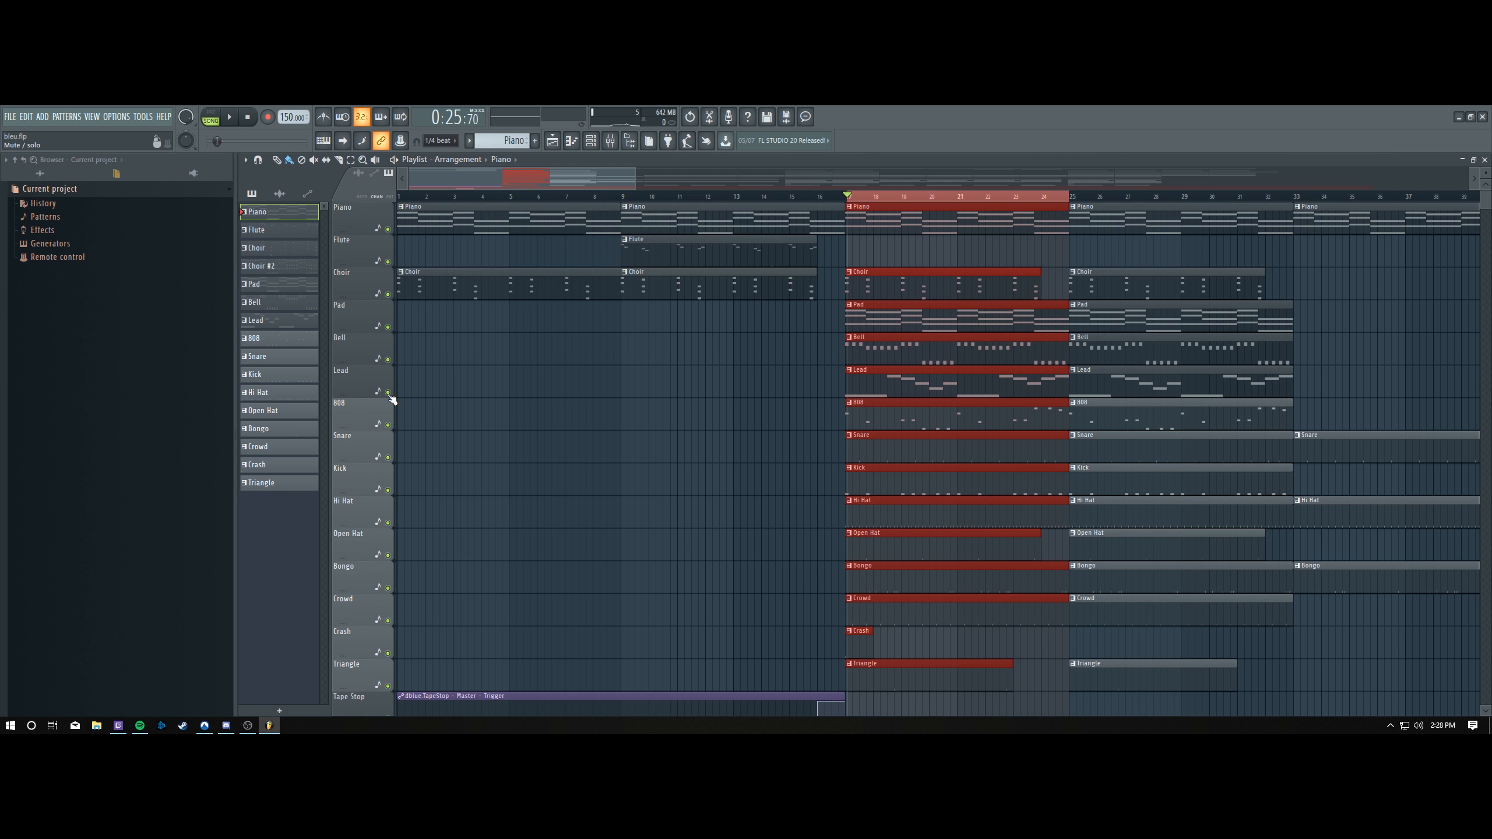
scroll(398, 573, down, 2)
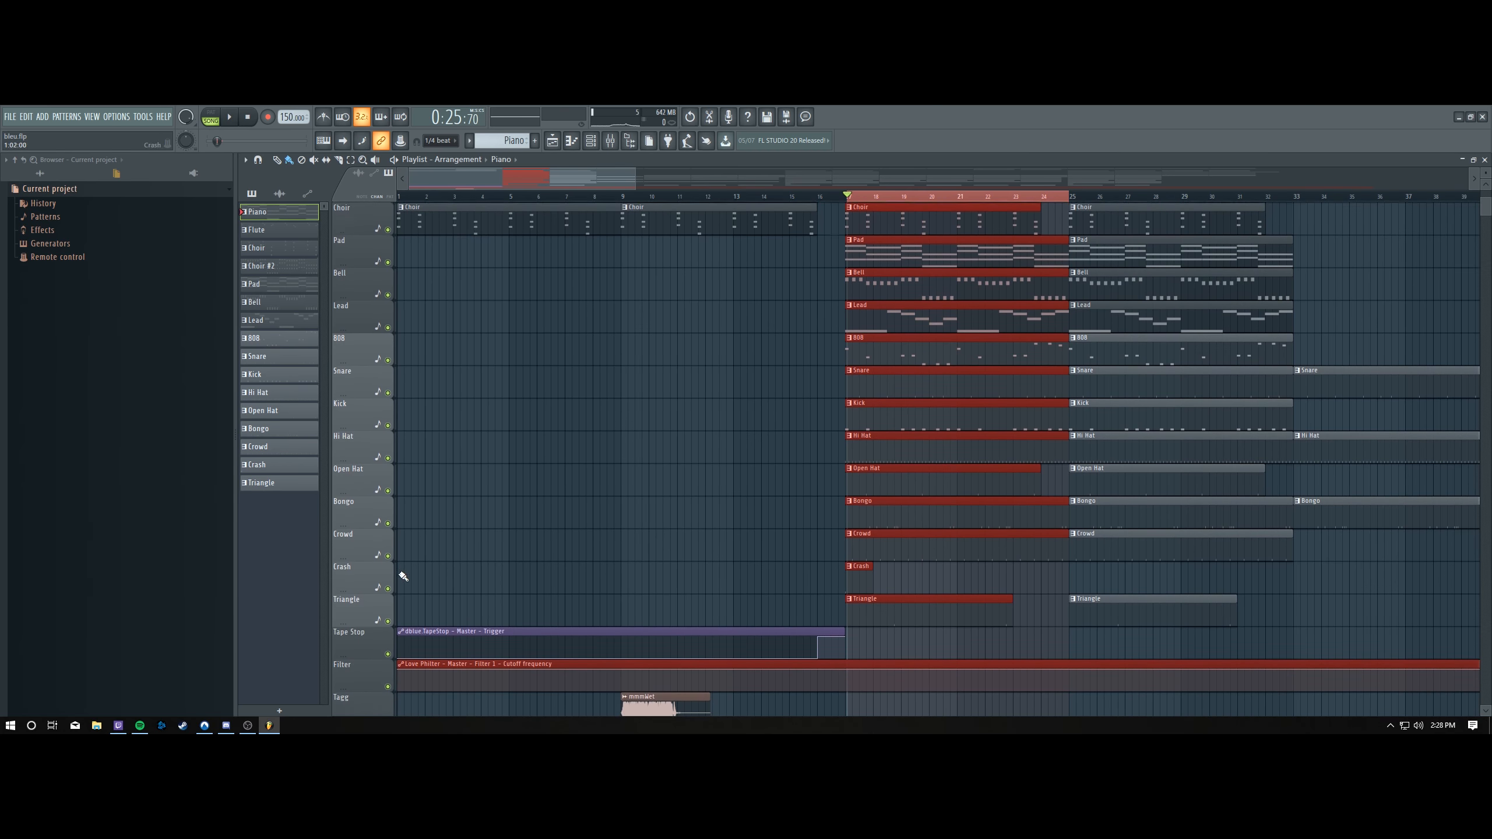
click(388, 620)
click(388, 587)
click(388, 555)
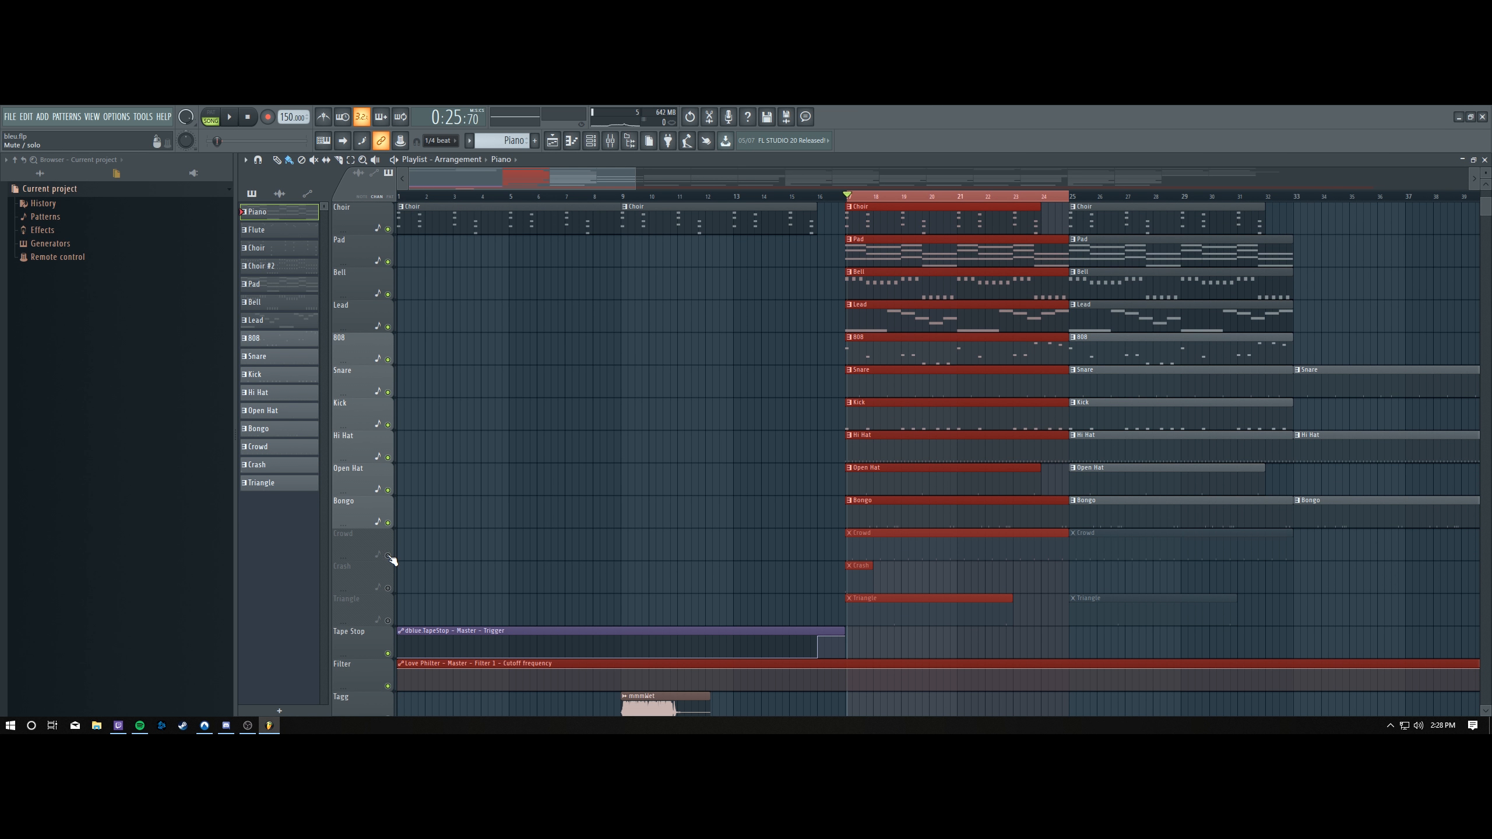
Mute the Bongo, Open Hat, Hi Hat, Kick, Snare and 808 tracks, and play the selected section.
click(388, 522)
click(388, 490)
click(388, 458)
click(388, 425)
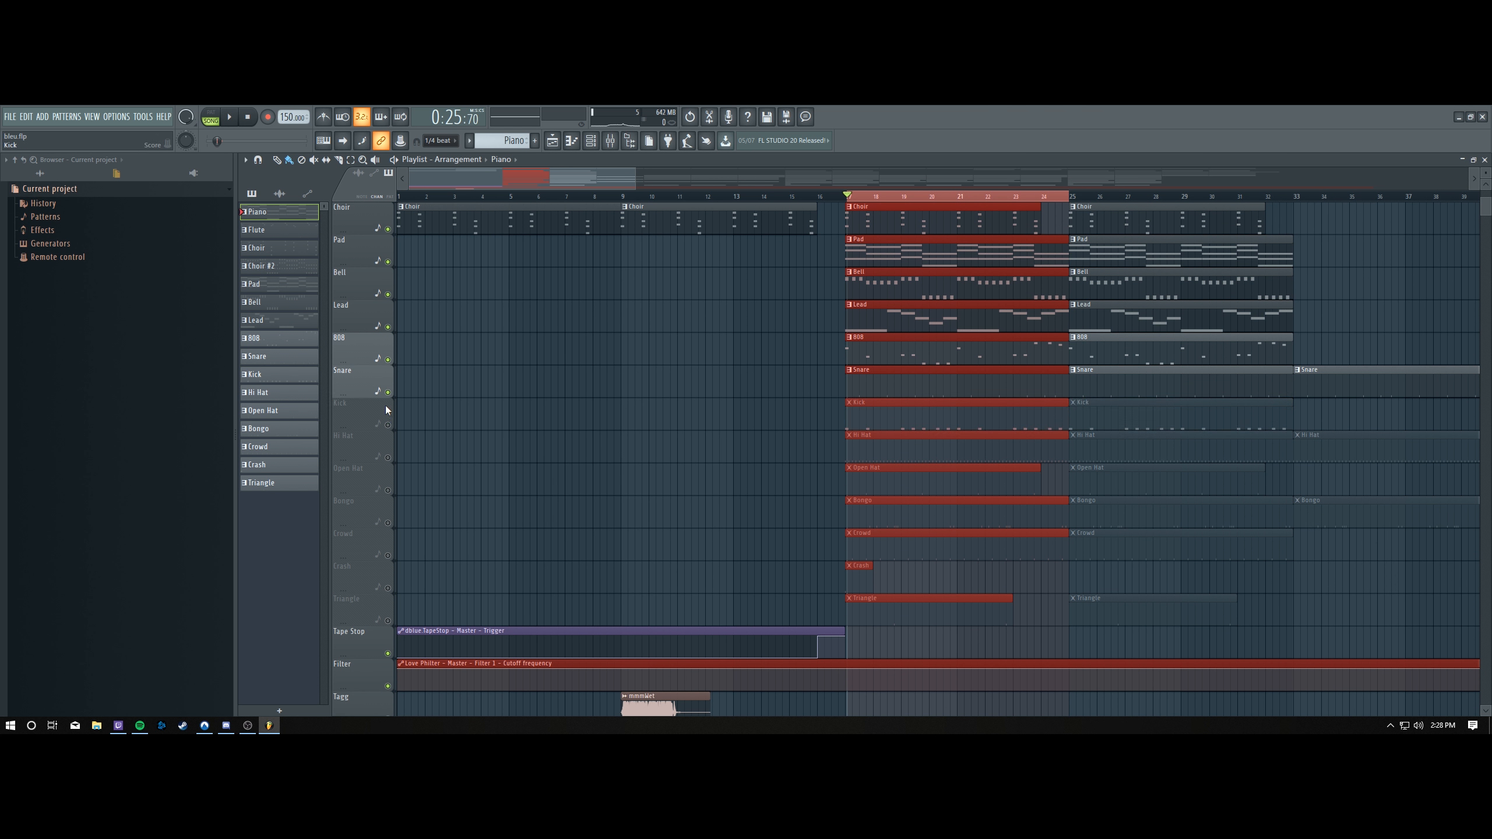
click(388, 393)
click(387, 360)
scroll(372, 445, up, 2)
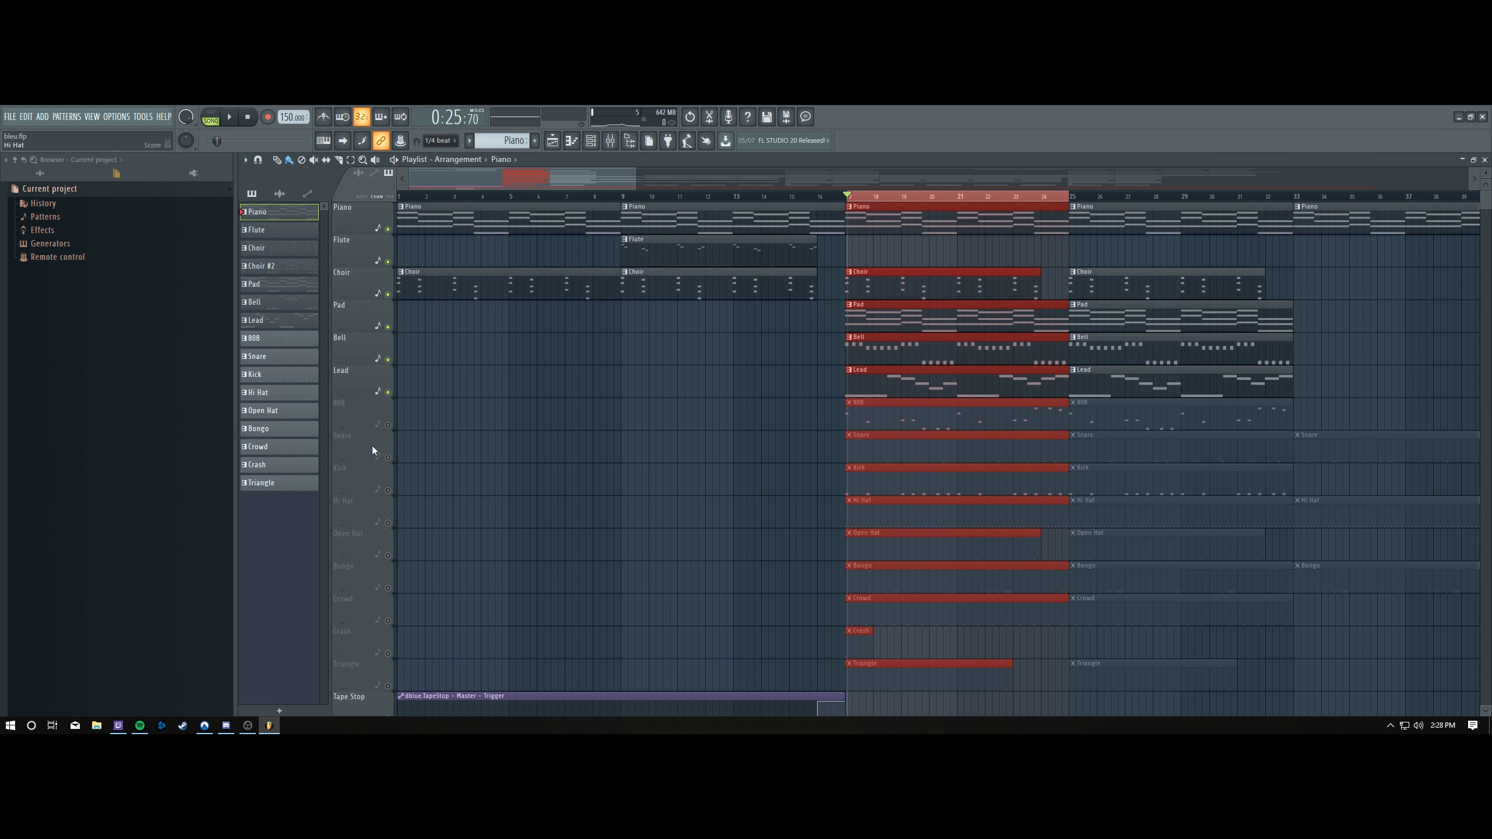
key(space)
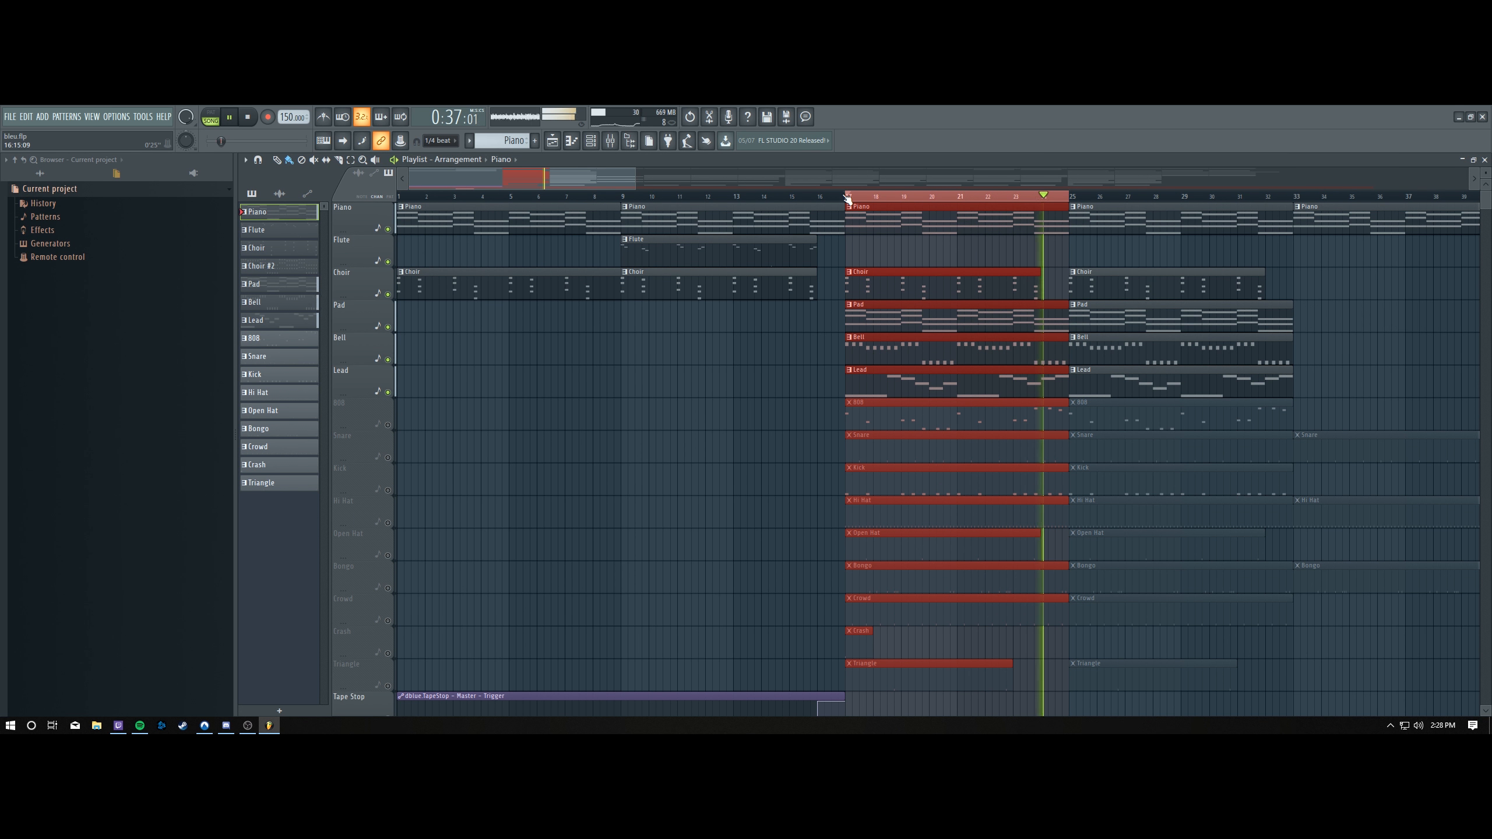
key(space)
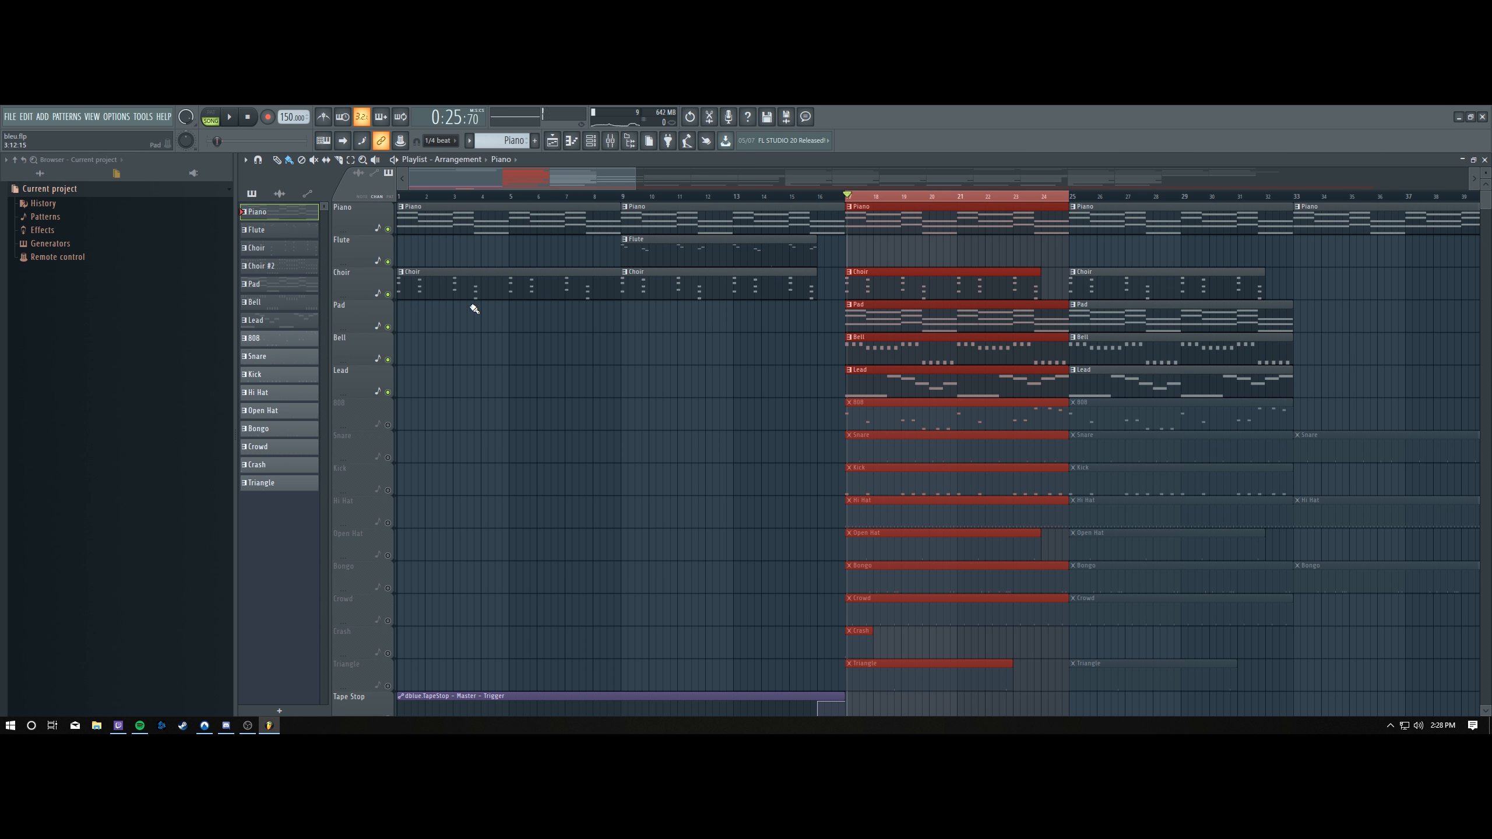
Mute the Lead, Bell and Pad tracks, and play the selected section with only Piano and Choir.
click(388, 392)
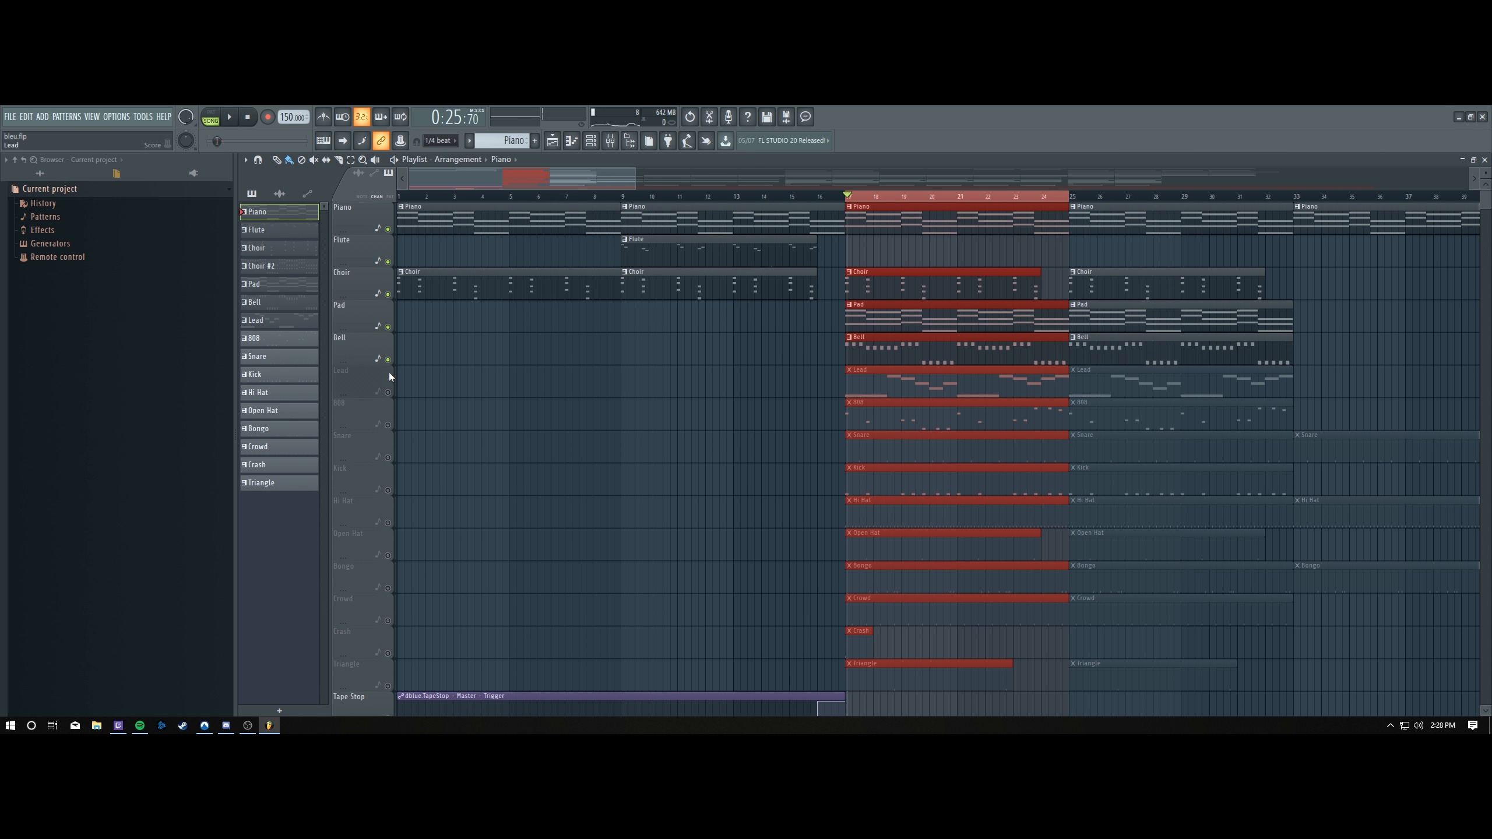
click(388, 359)
click(387, 327)
key(space)
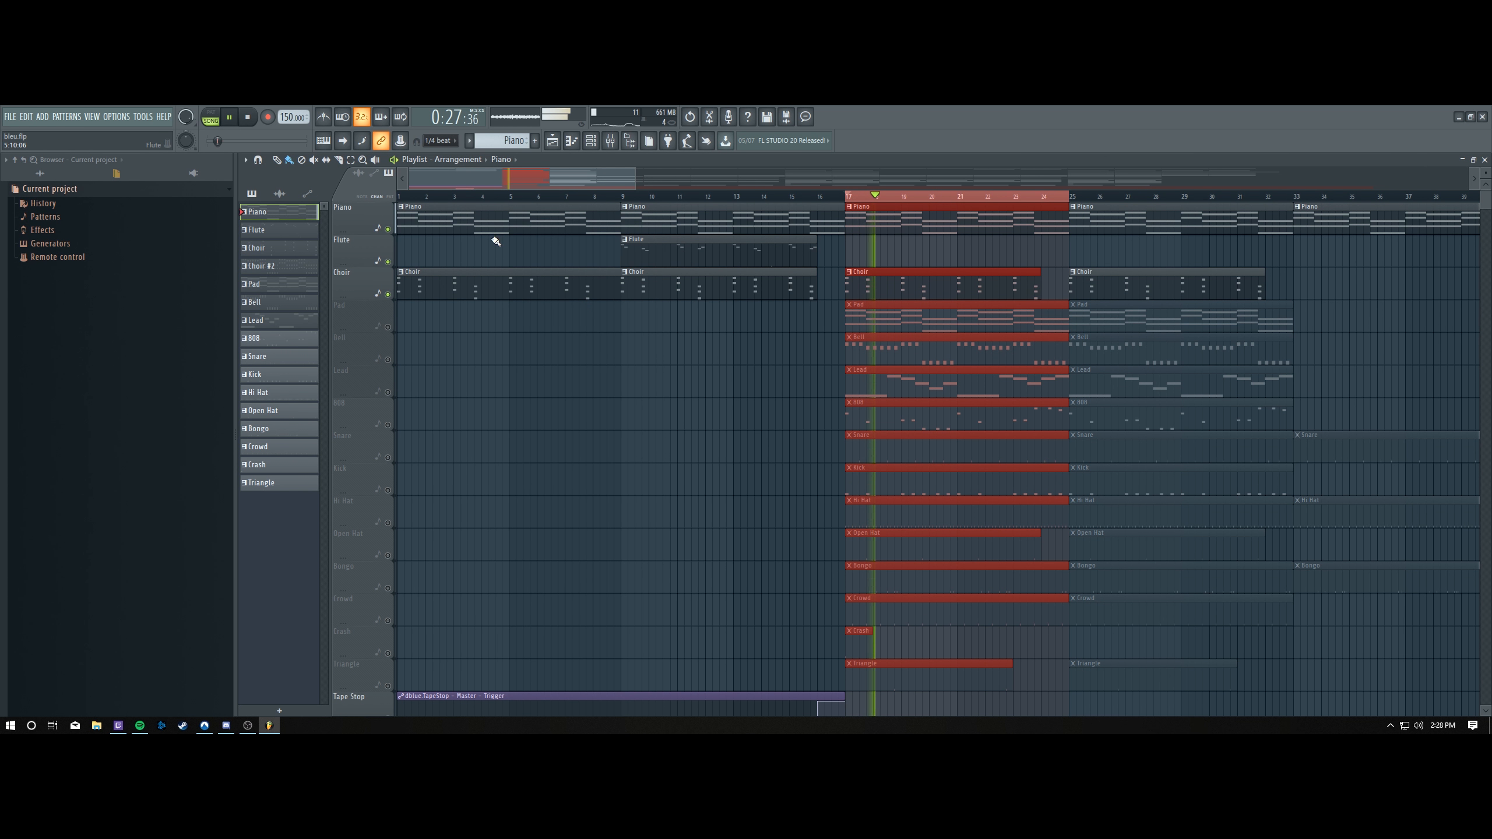
key(space)
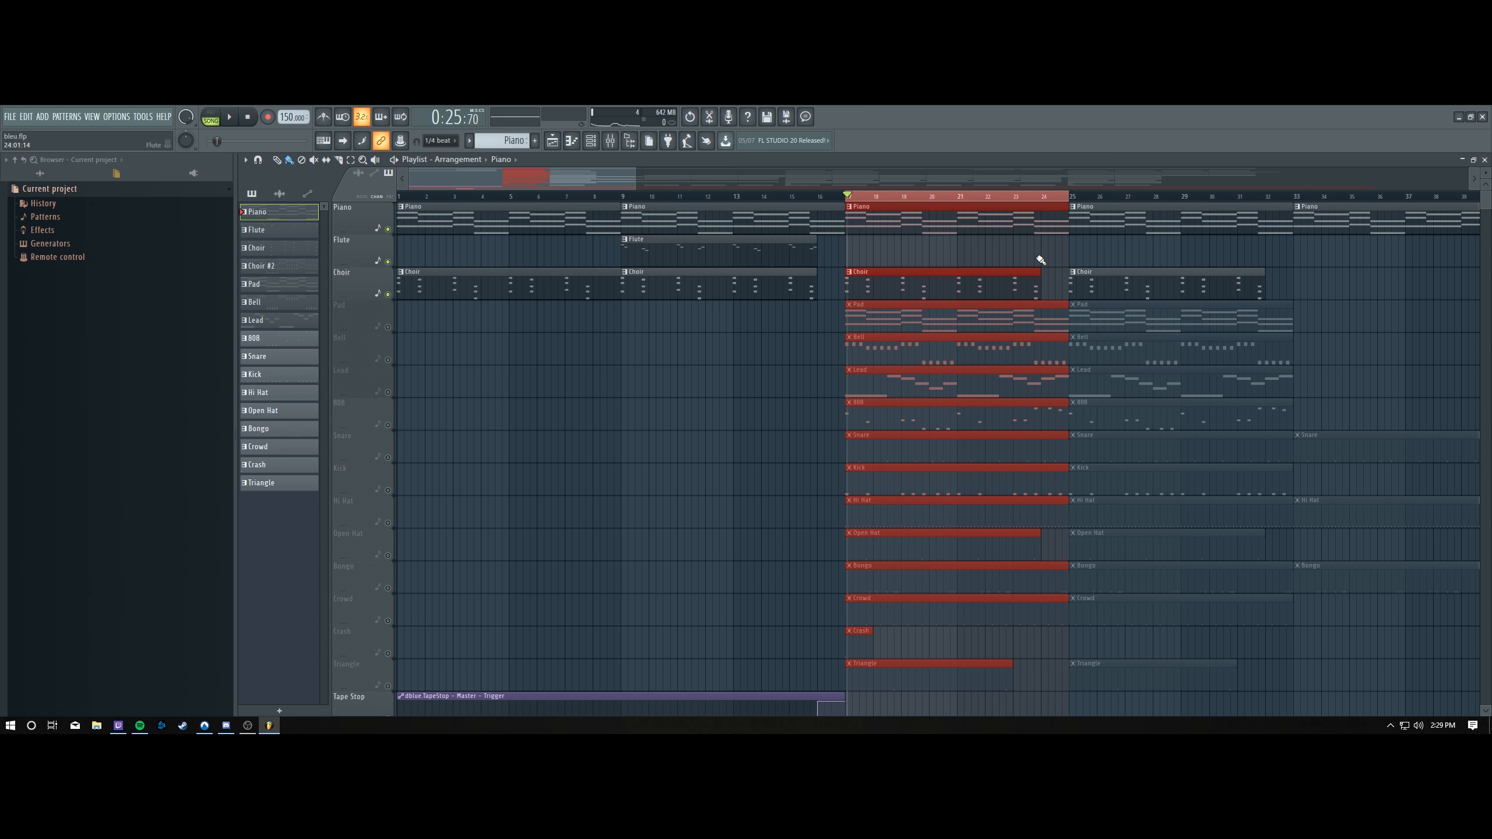
Play the intro from just before bar 8 through the tape stop leading into bar 17.
click(621, 197)
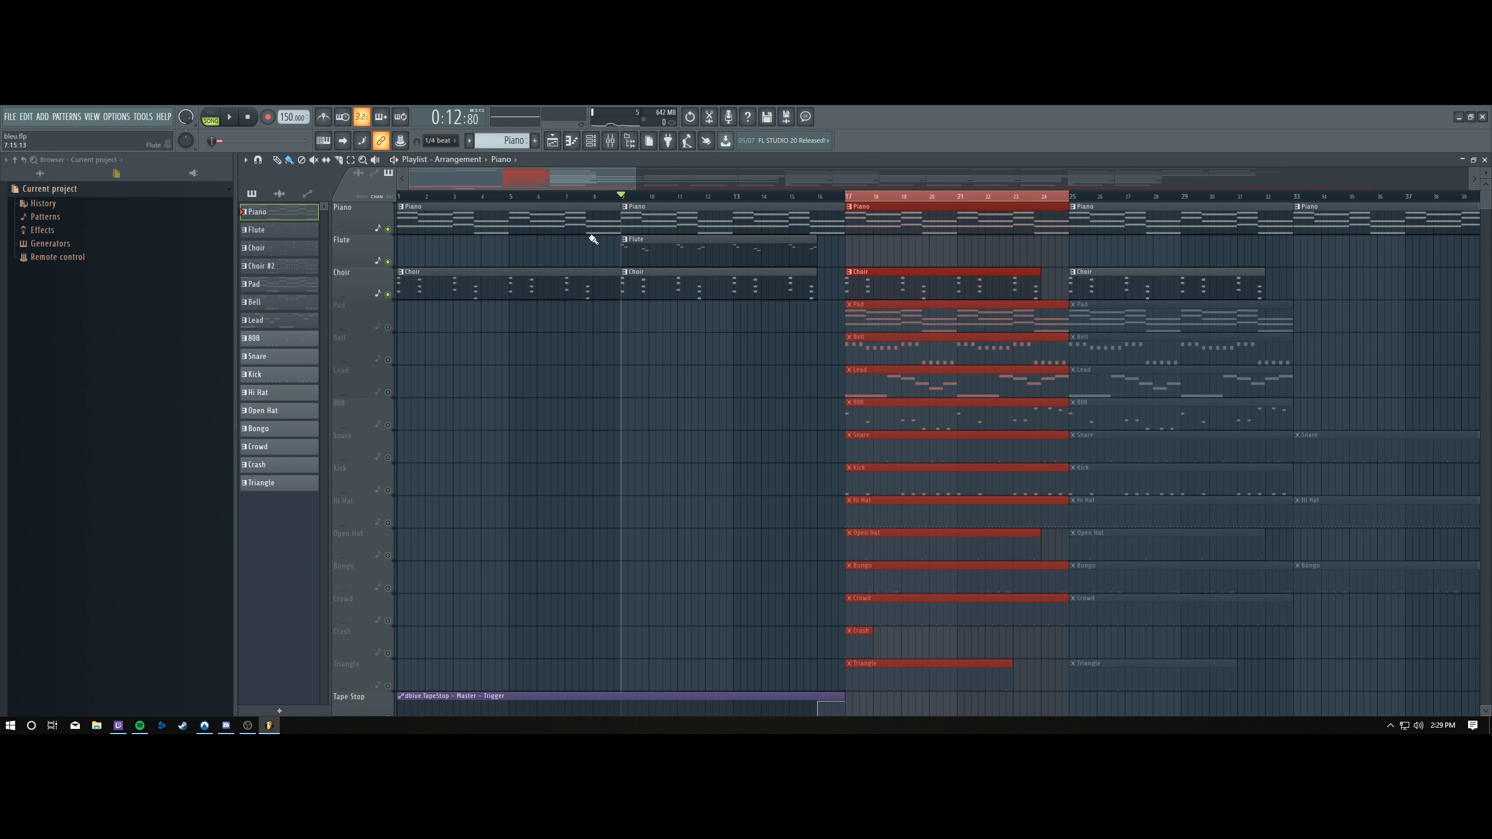
click(592, 196)
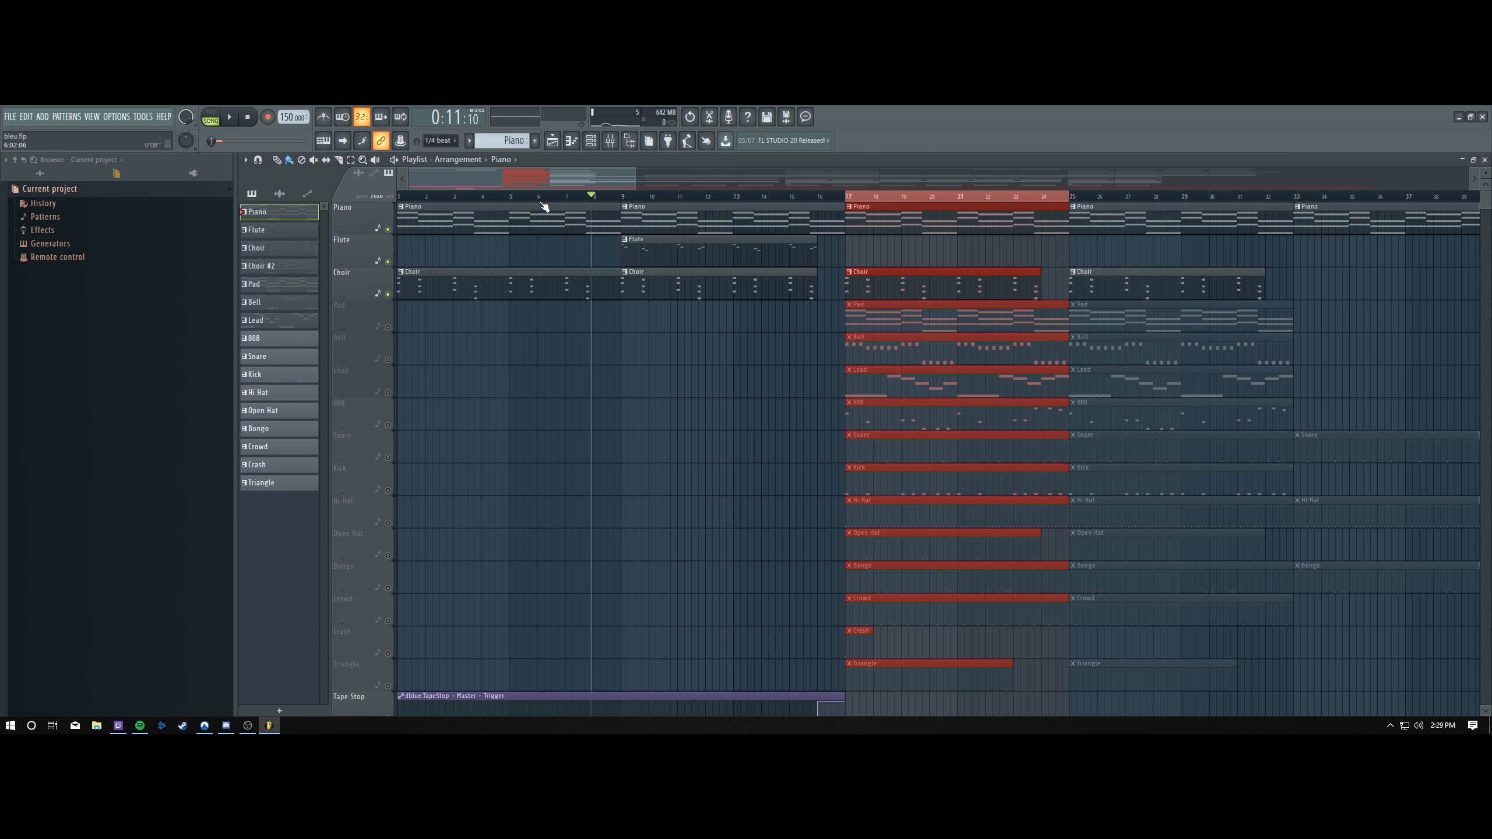
key(space)
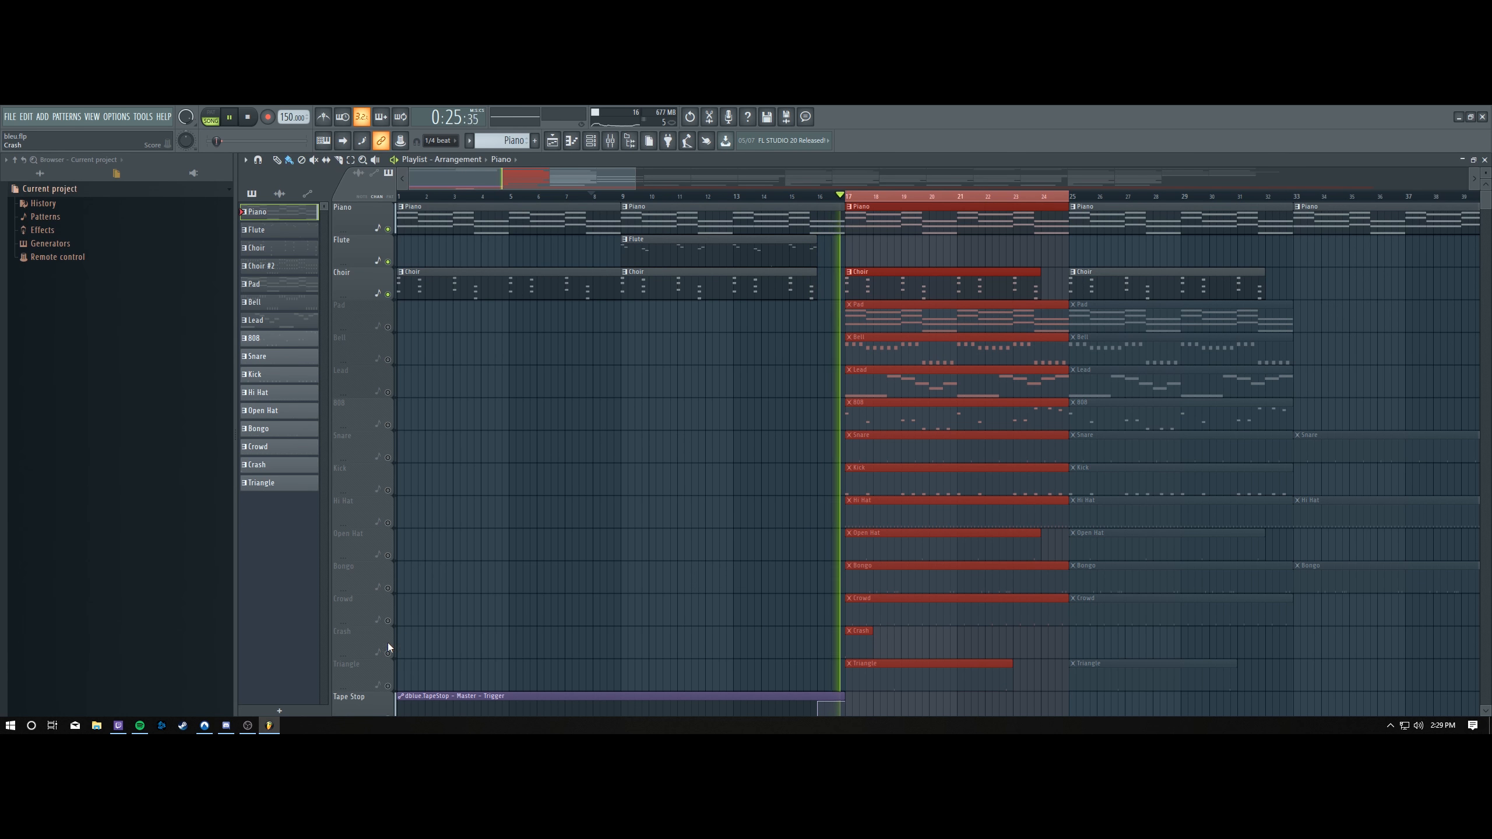
key(space)
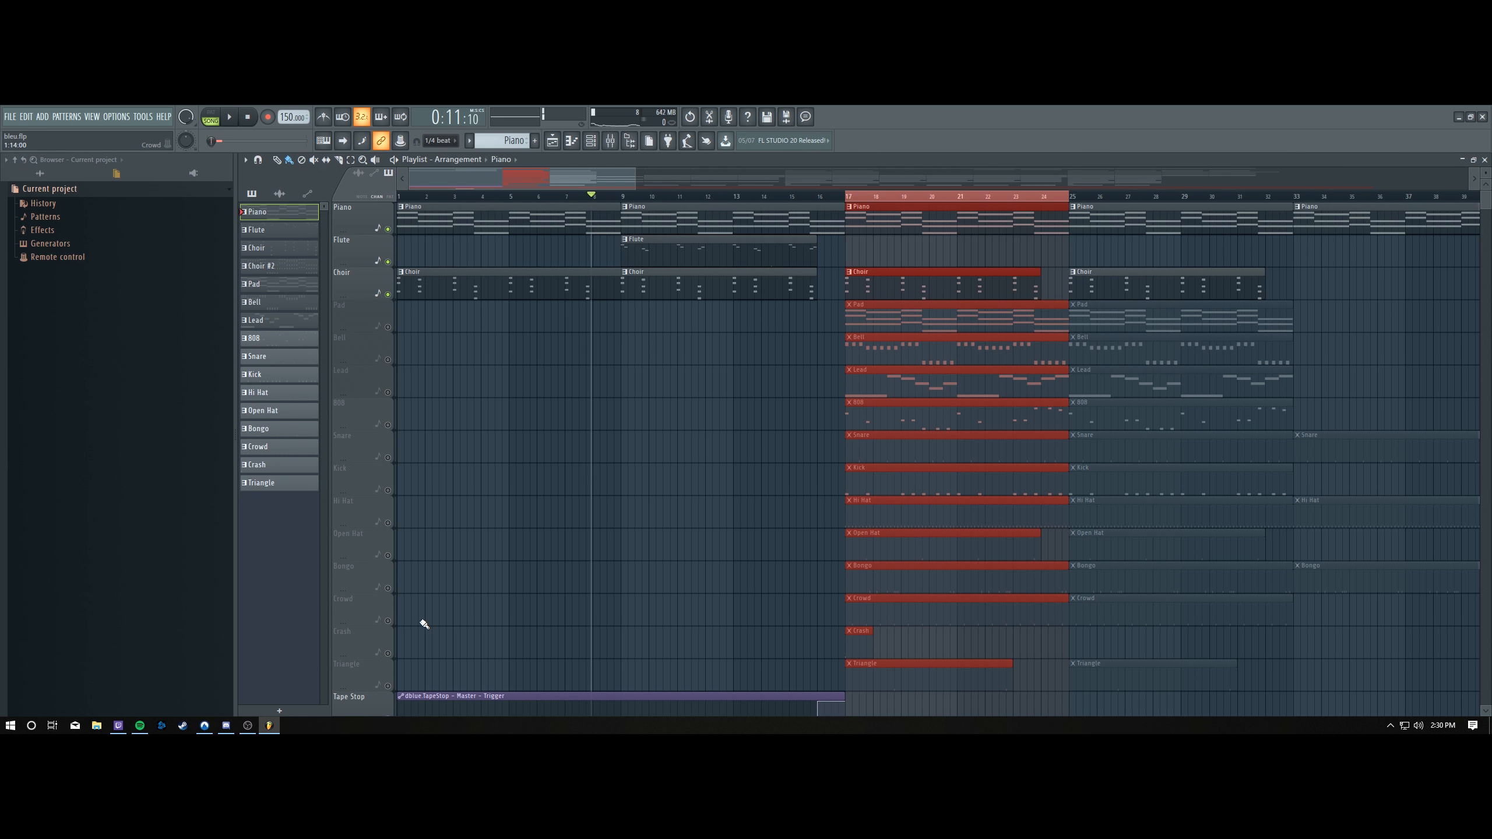
Unmute the Crash track and play the transition from just before bar 17.
scroll(660, 531, down, 3)
scroll(715, 534, up, 3)
scroll(660, 514, down, 1)
scroll(643, 527, up, 1)
scroll(817, 507, down, 3)
scroll(822, 509, up, 3)
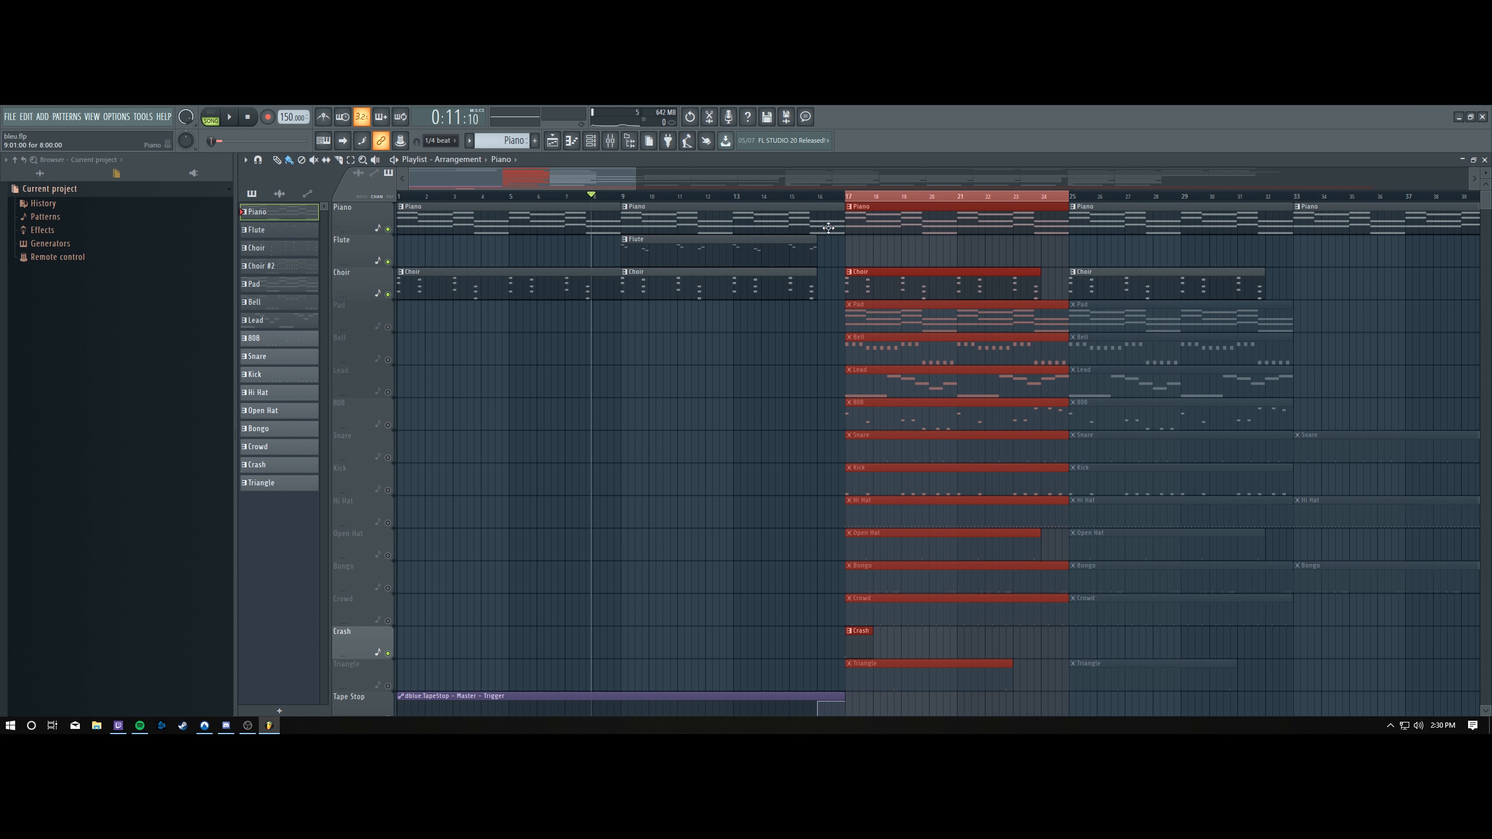
click(837, 198)
key(space)
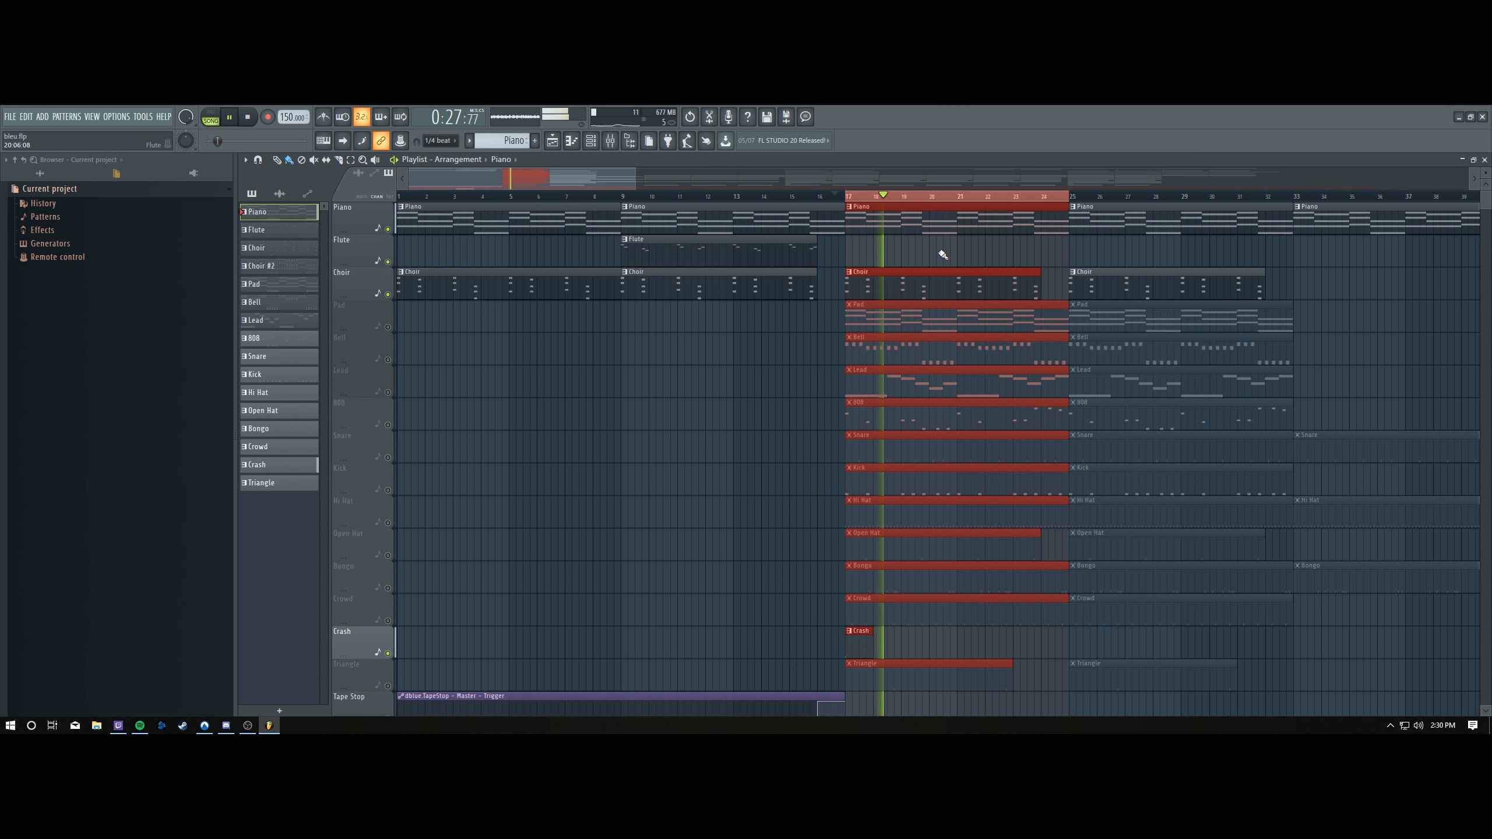
key(space)
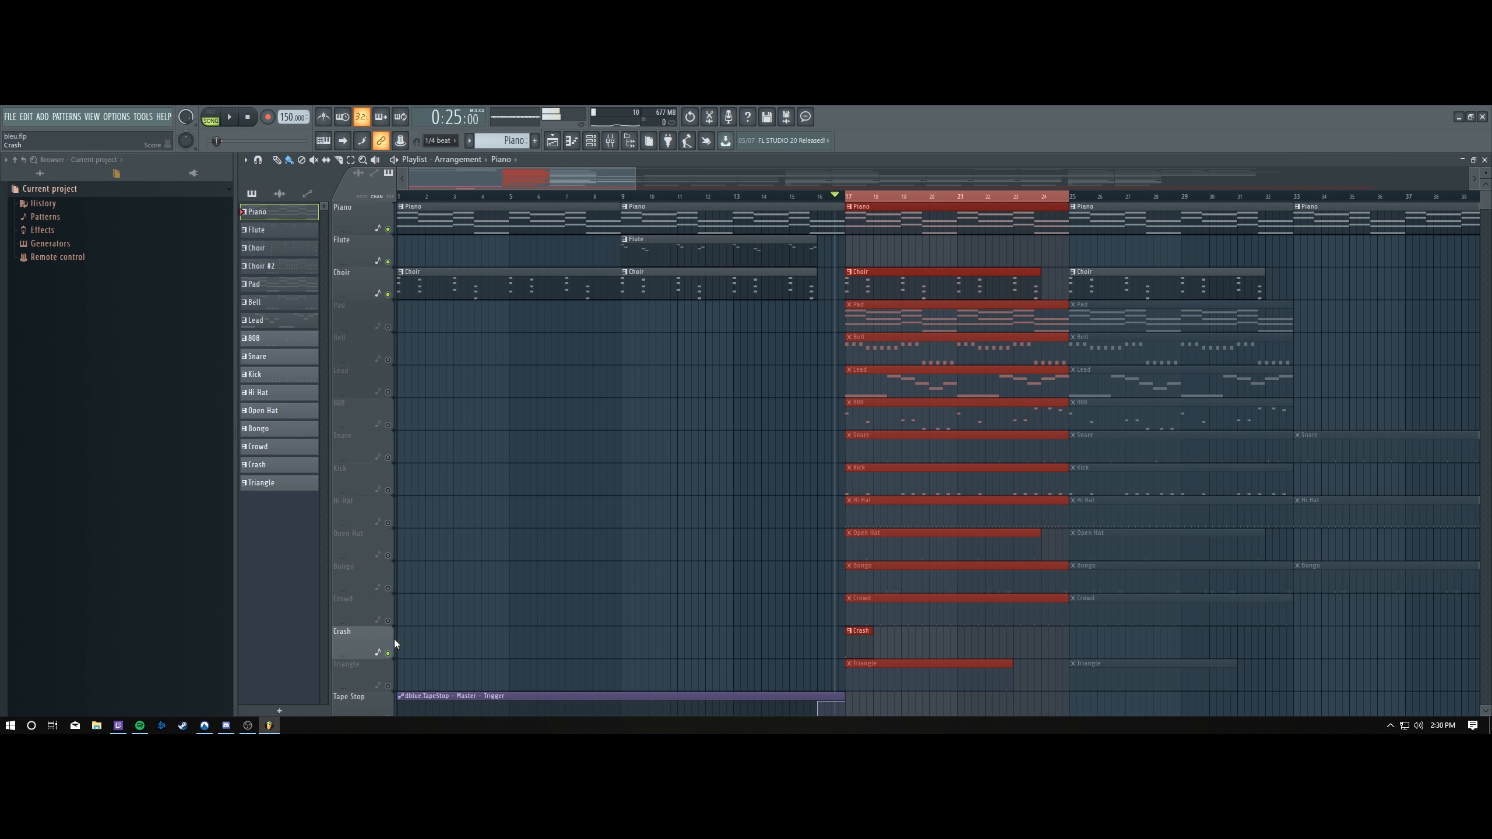
Unmute all tracks from Pad through Crowd and play the section from just before bar 17.
click(388, 327)
click(387, 360)
click(388, 392)
click(388, 425)
click(387, 458)
click(387, 490)
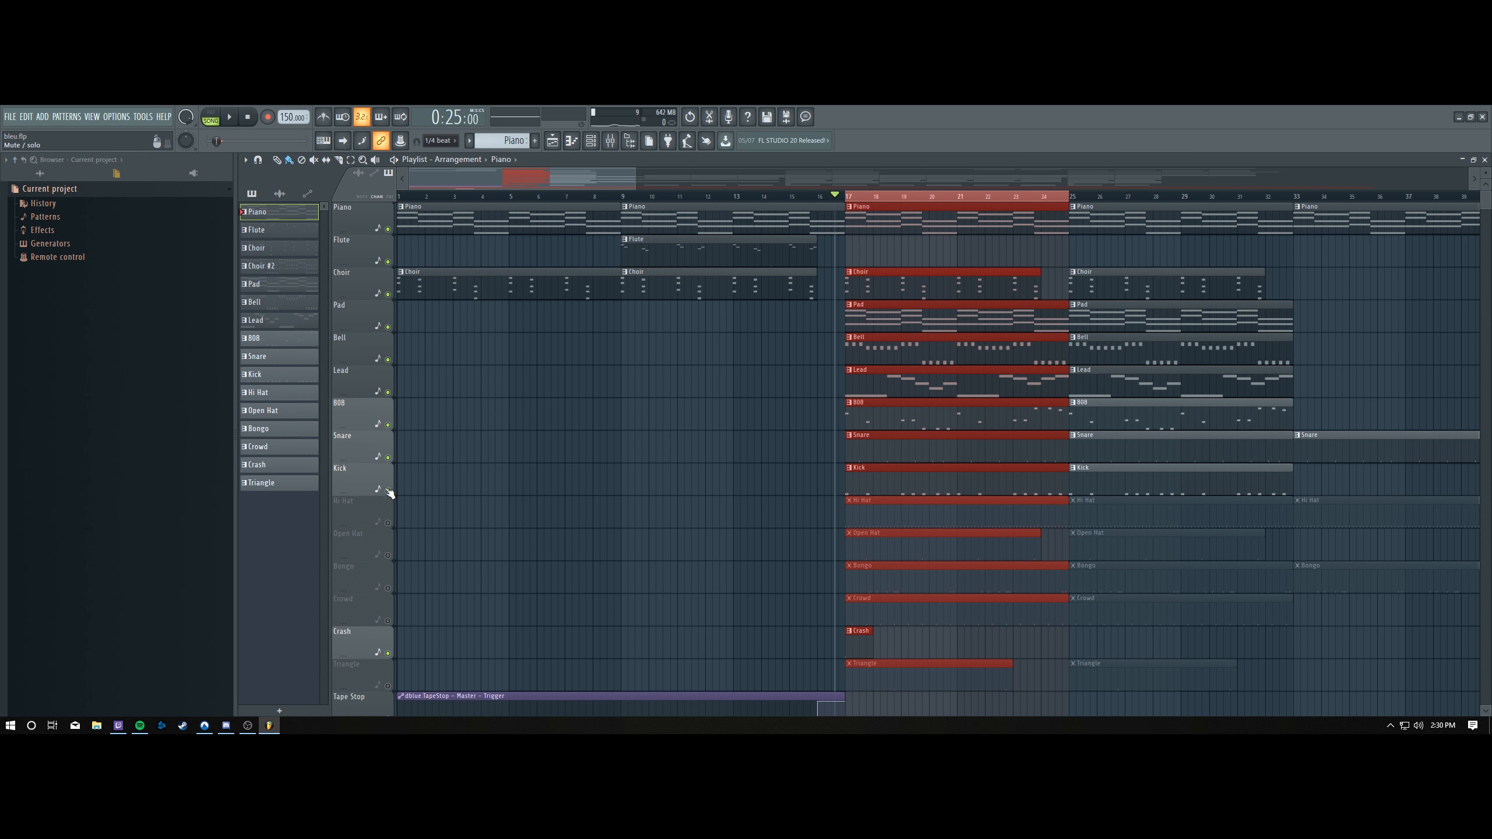
click(387, 522)
click(388, 556)
click(387, 588)
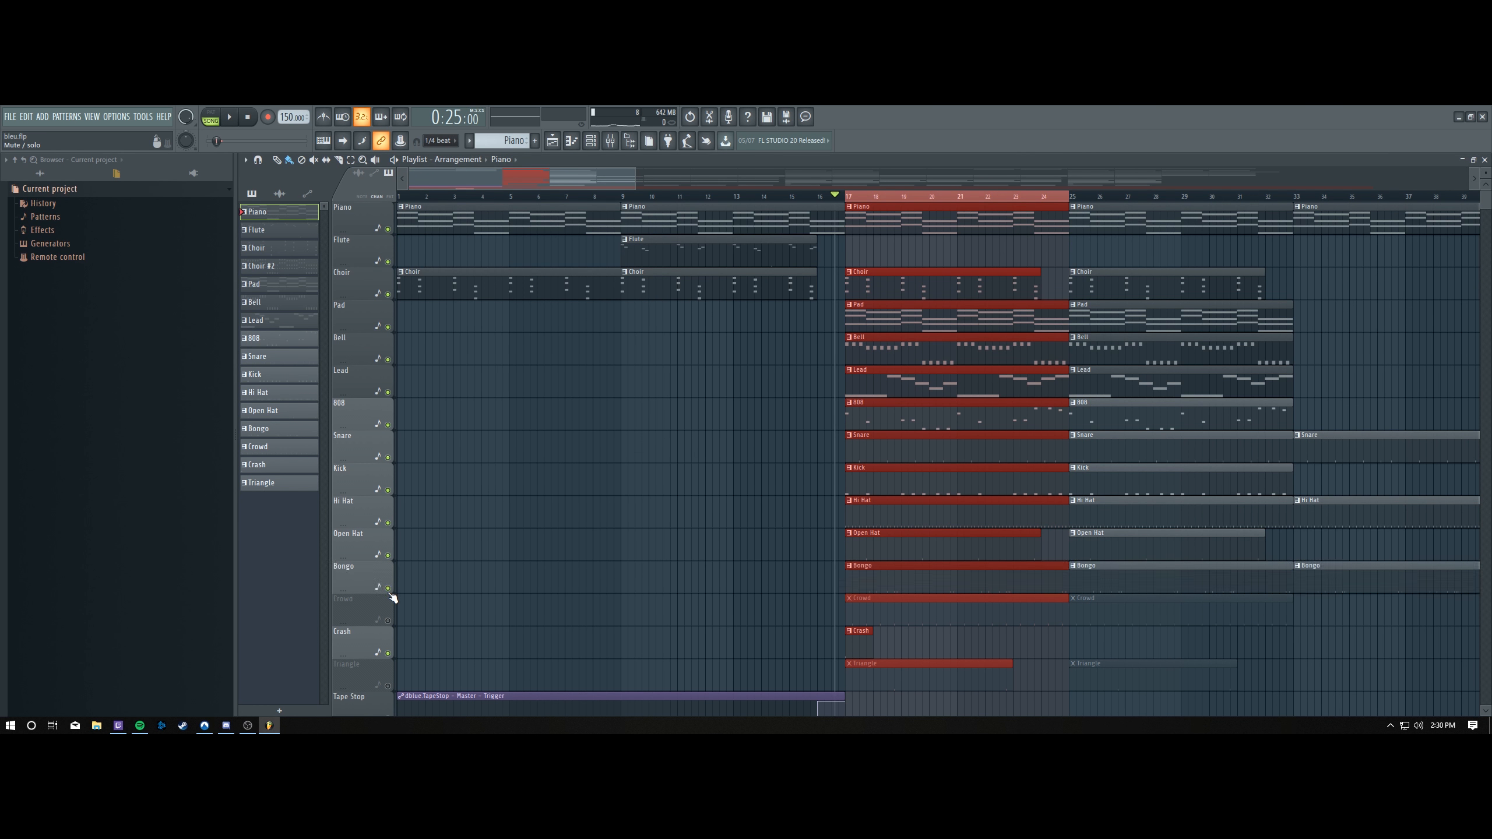
click(387, 621)
key(space)
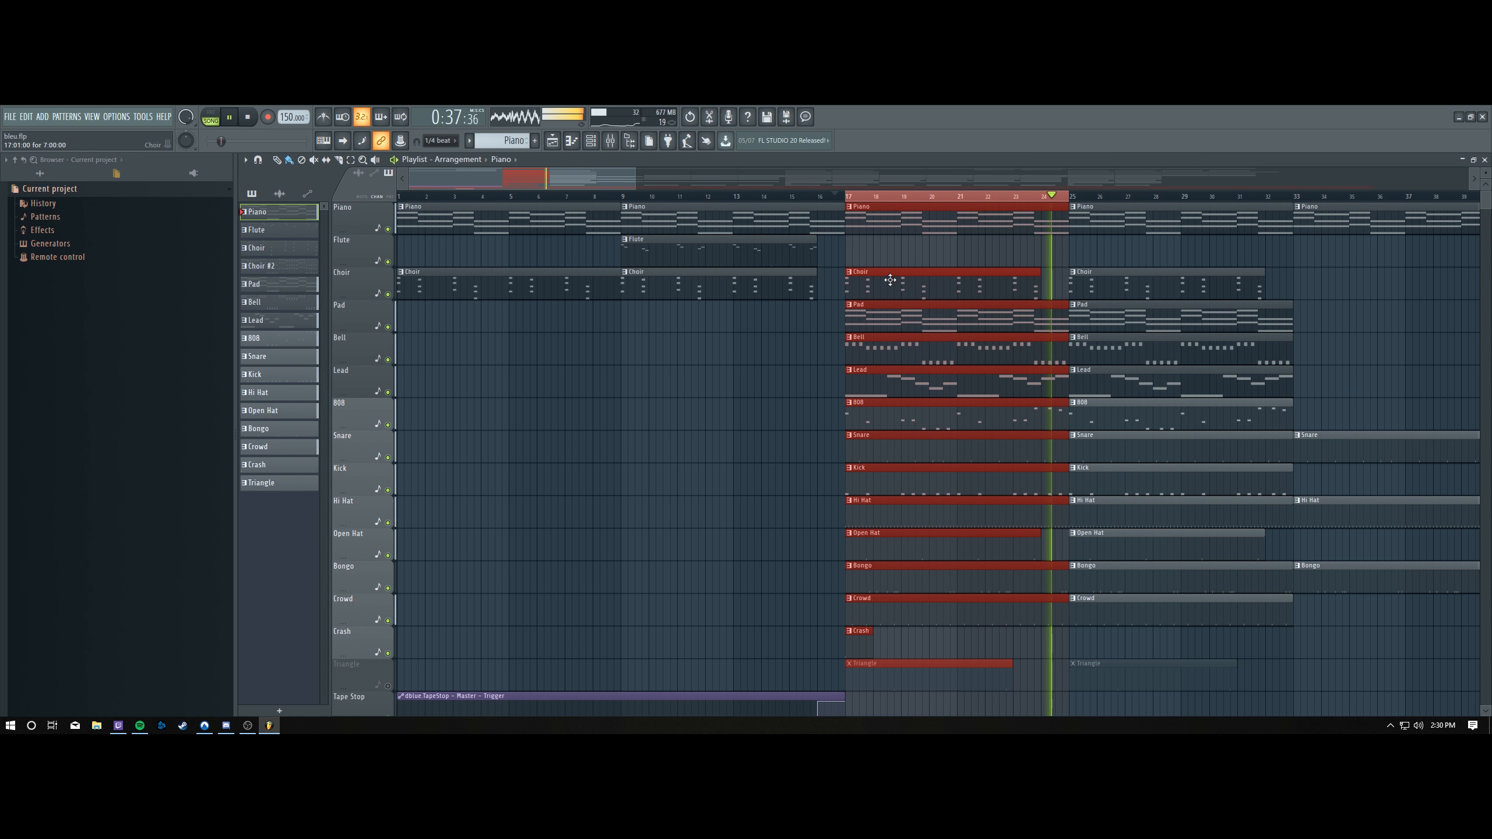
key(space)
Clear the time selection and place the playhead just before bar 33.
click(962, 195)
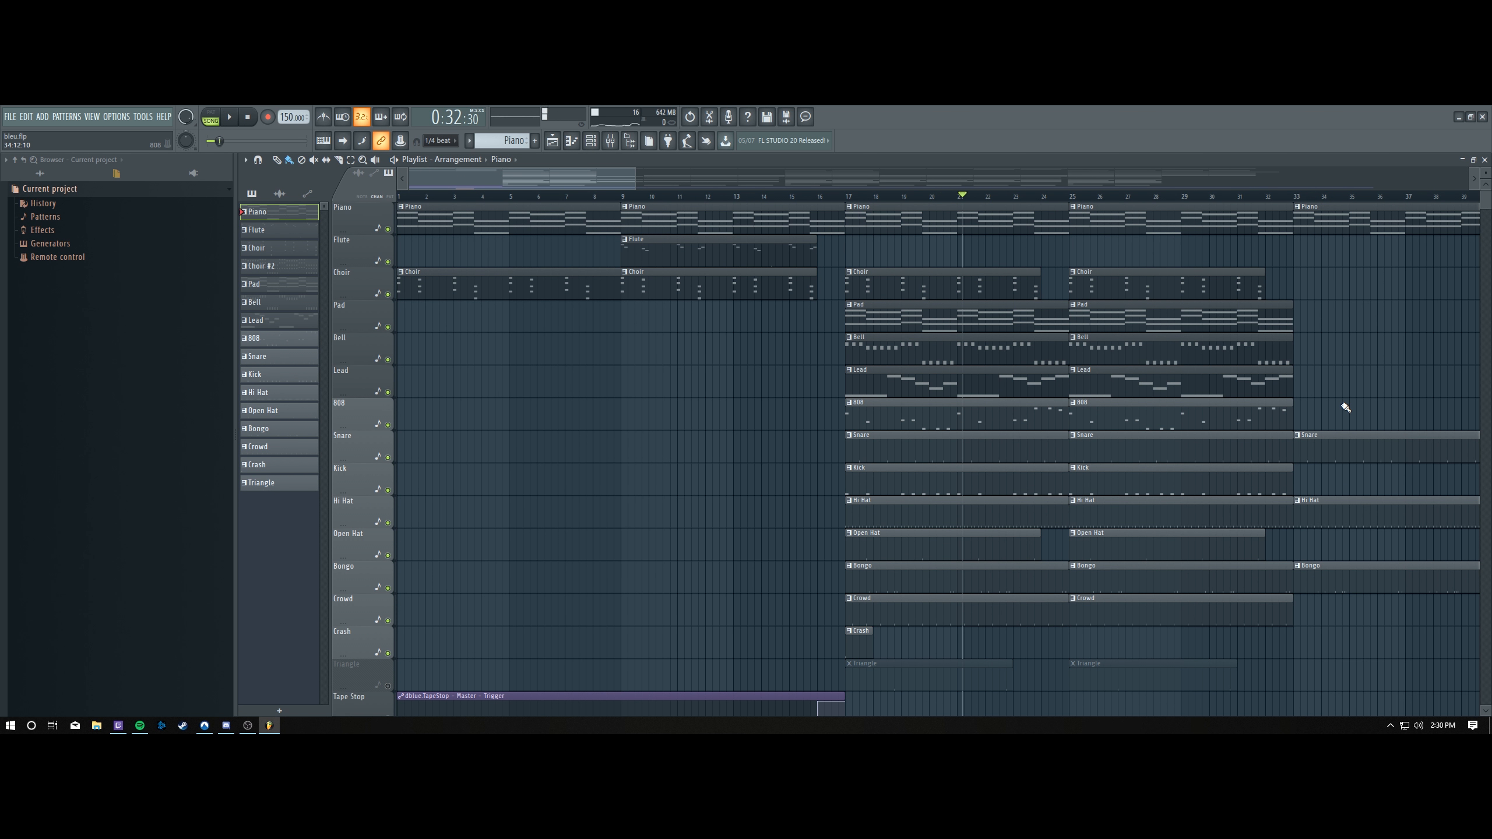
scroll(1169, 566, down, 2)
scroll(1176, 571, up, 2)
scroll(1278, 651, down, 1)
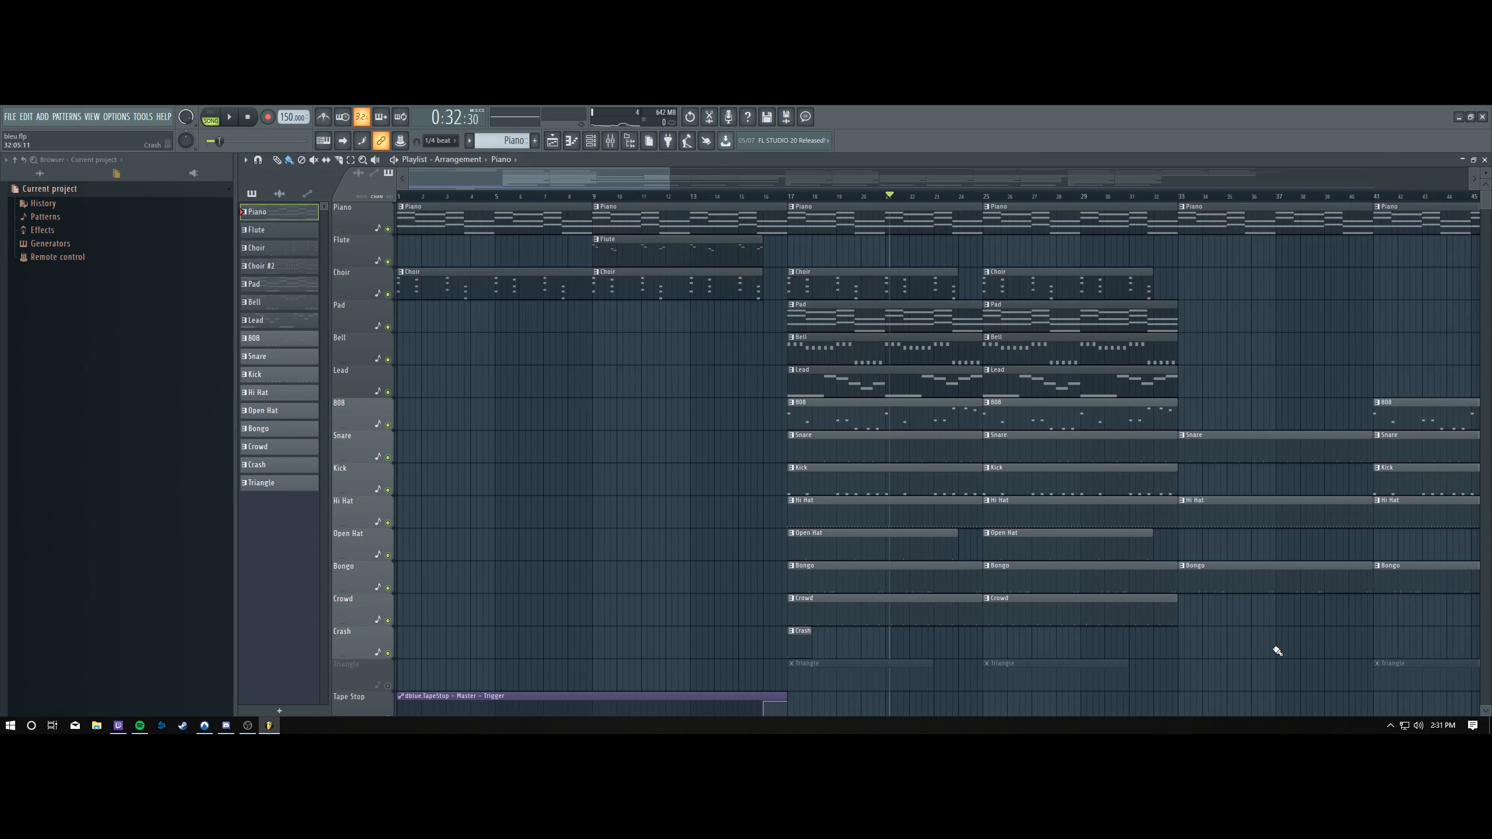
scroll(1275, 646, down, 3)
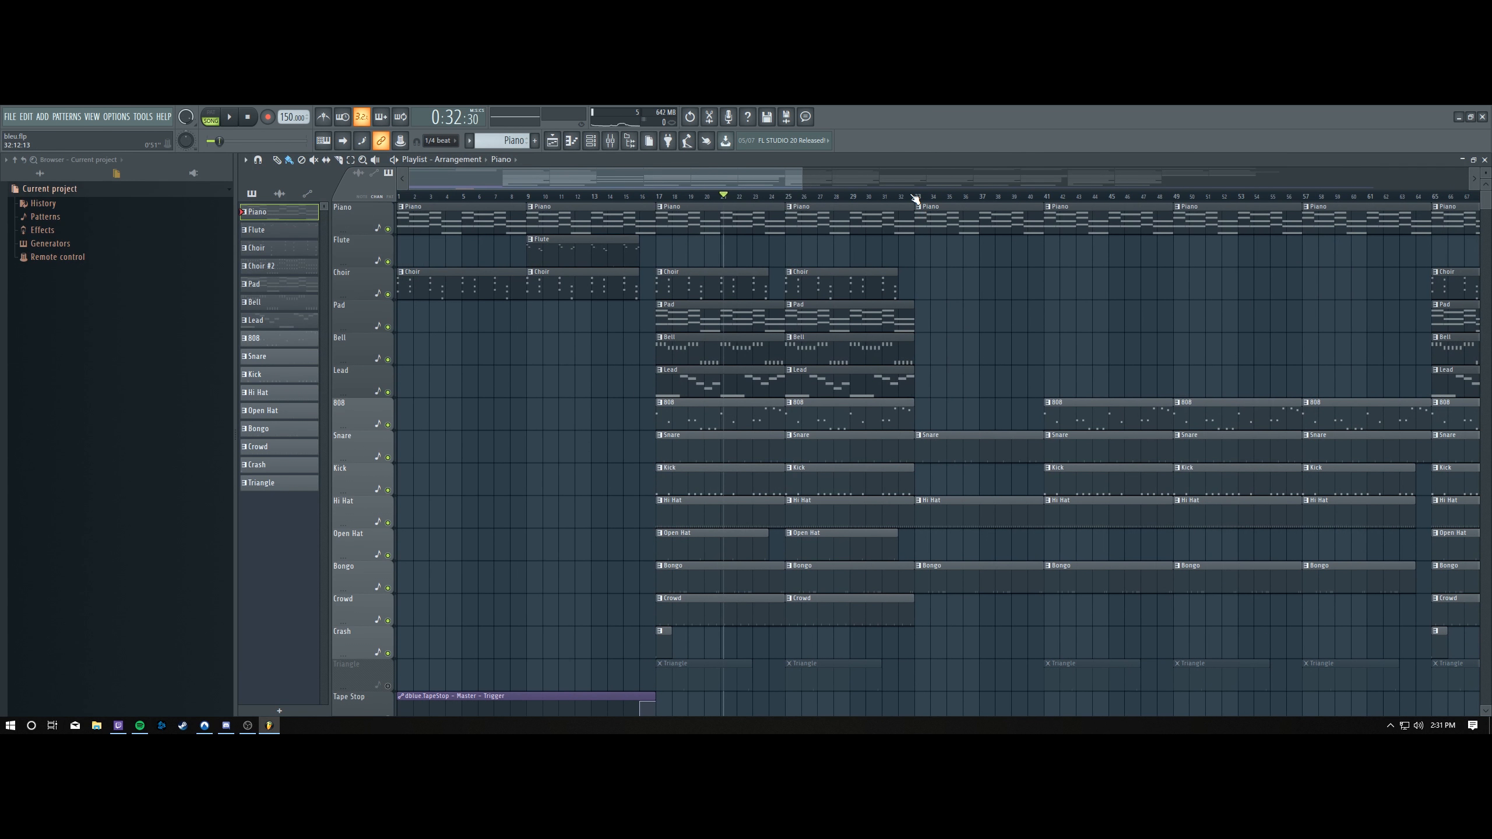
click(911, 197)
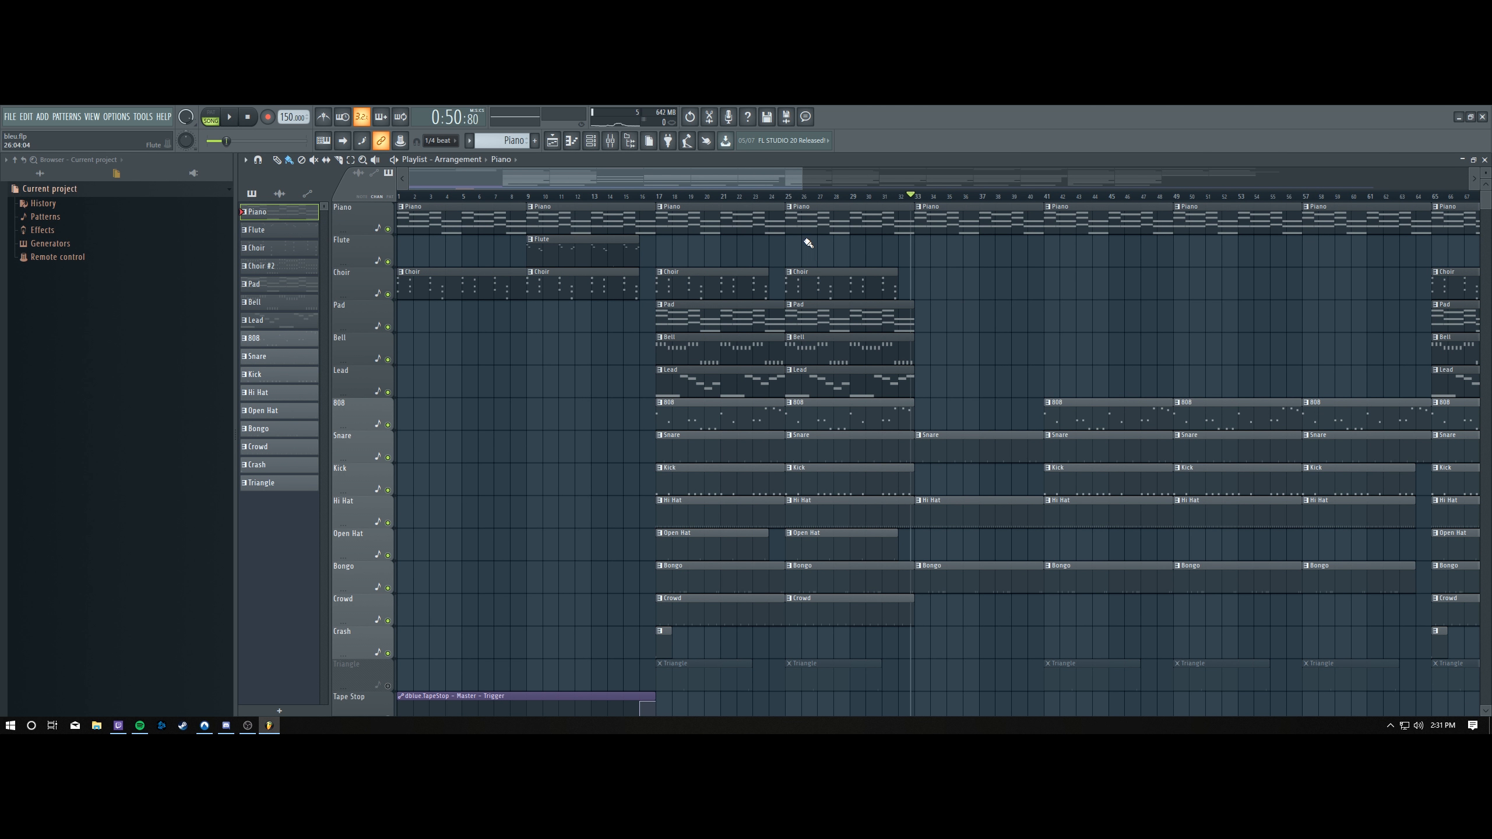
Mute the Flute and Lead tracks and play the arrangement from bar 25.
click(388, 229)
click(387, 229)
click(389, 261)
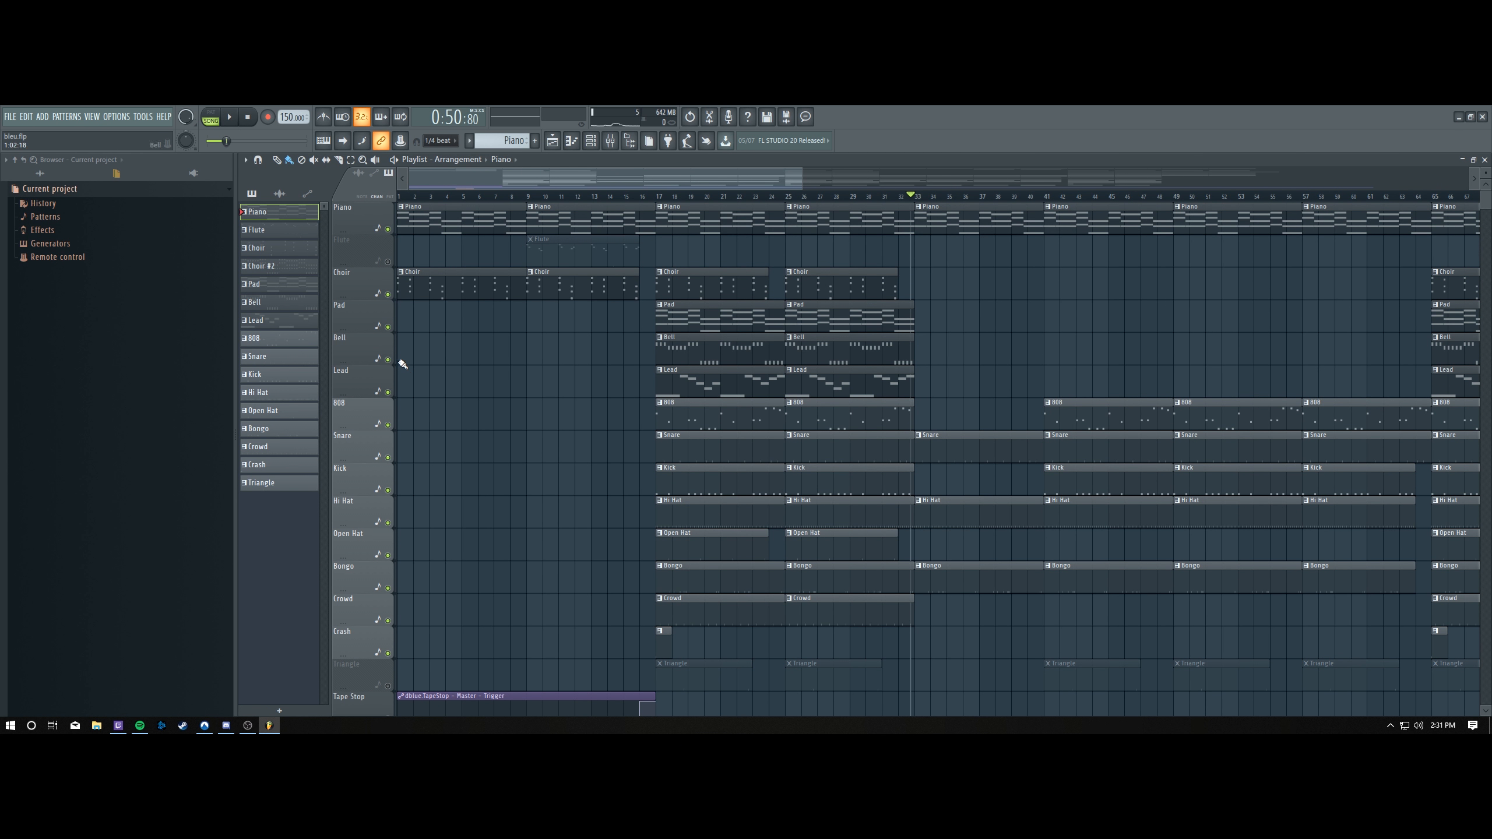
click(388, 393)
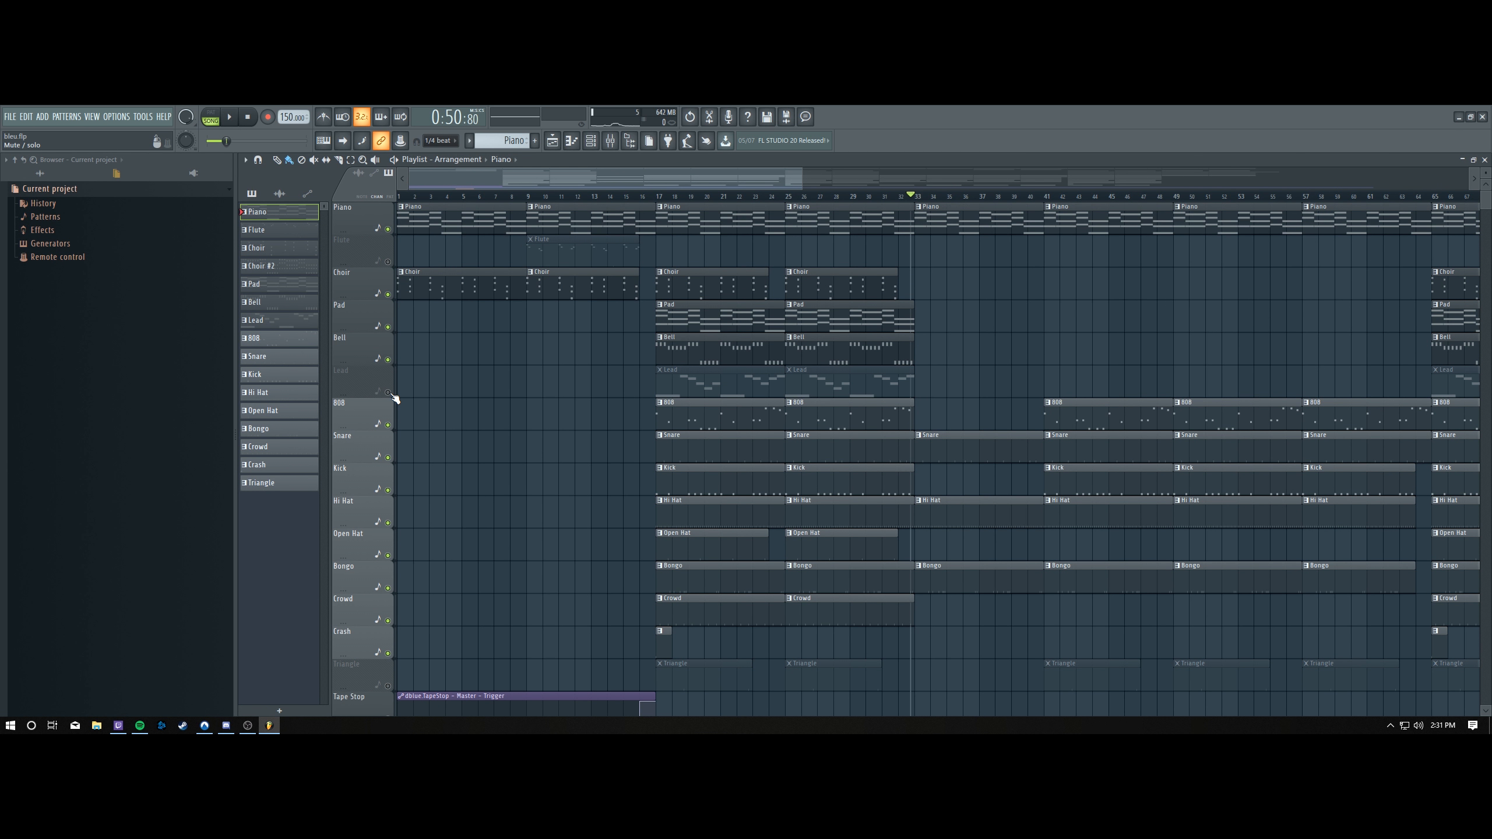
click(788, 200)
key(space)
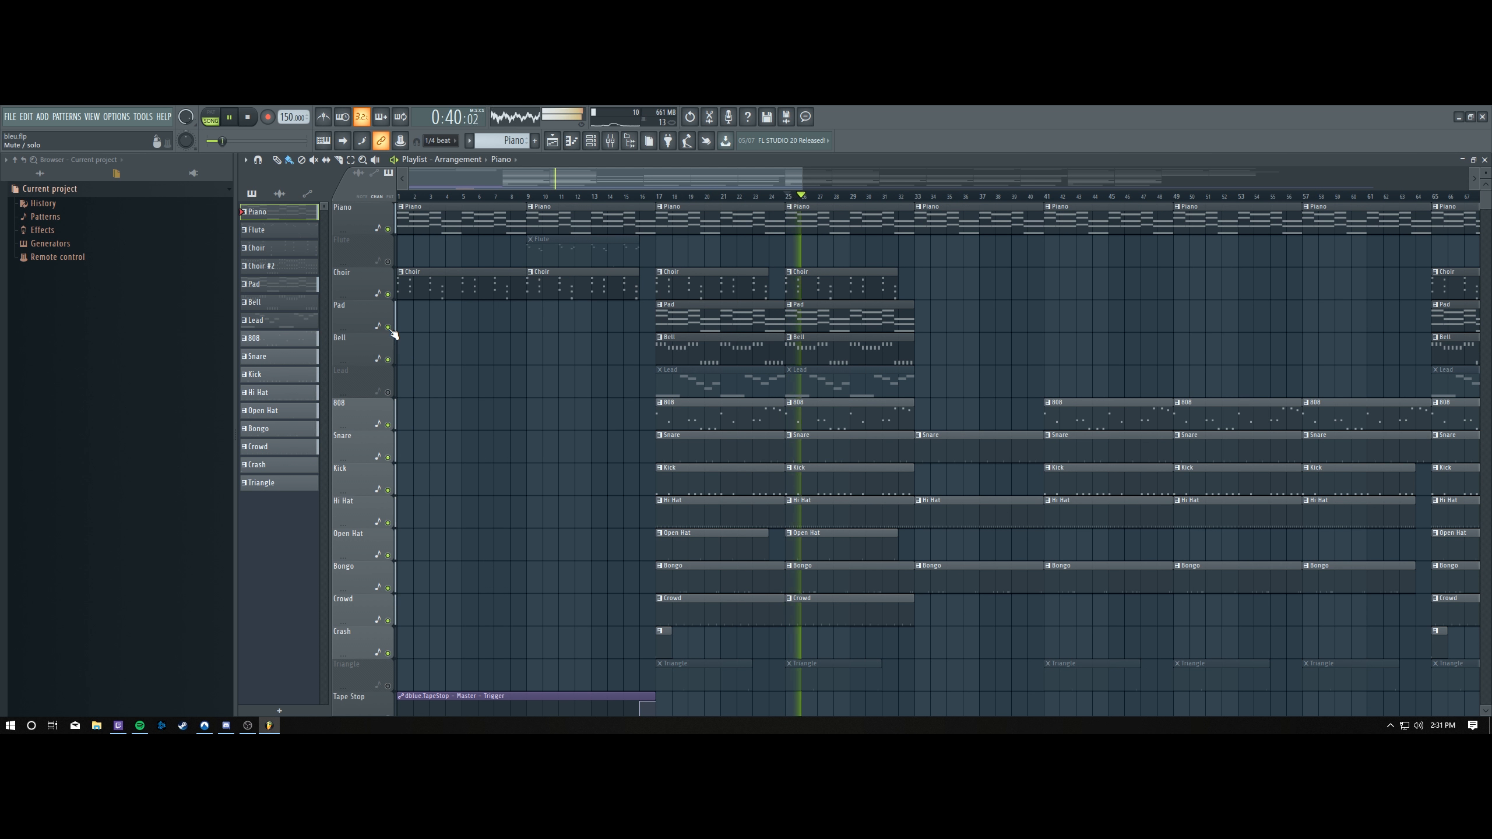
key(space)
Mute all tracks from 808 through Crash and play the remaining melodic tracks from bar 25.
click(388, 425)
click(388, 457)
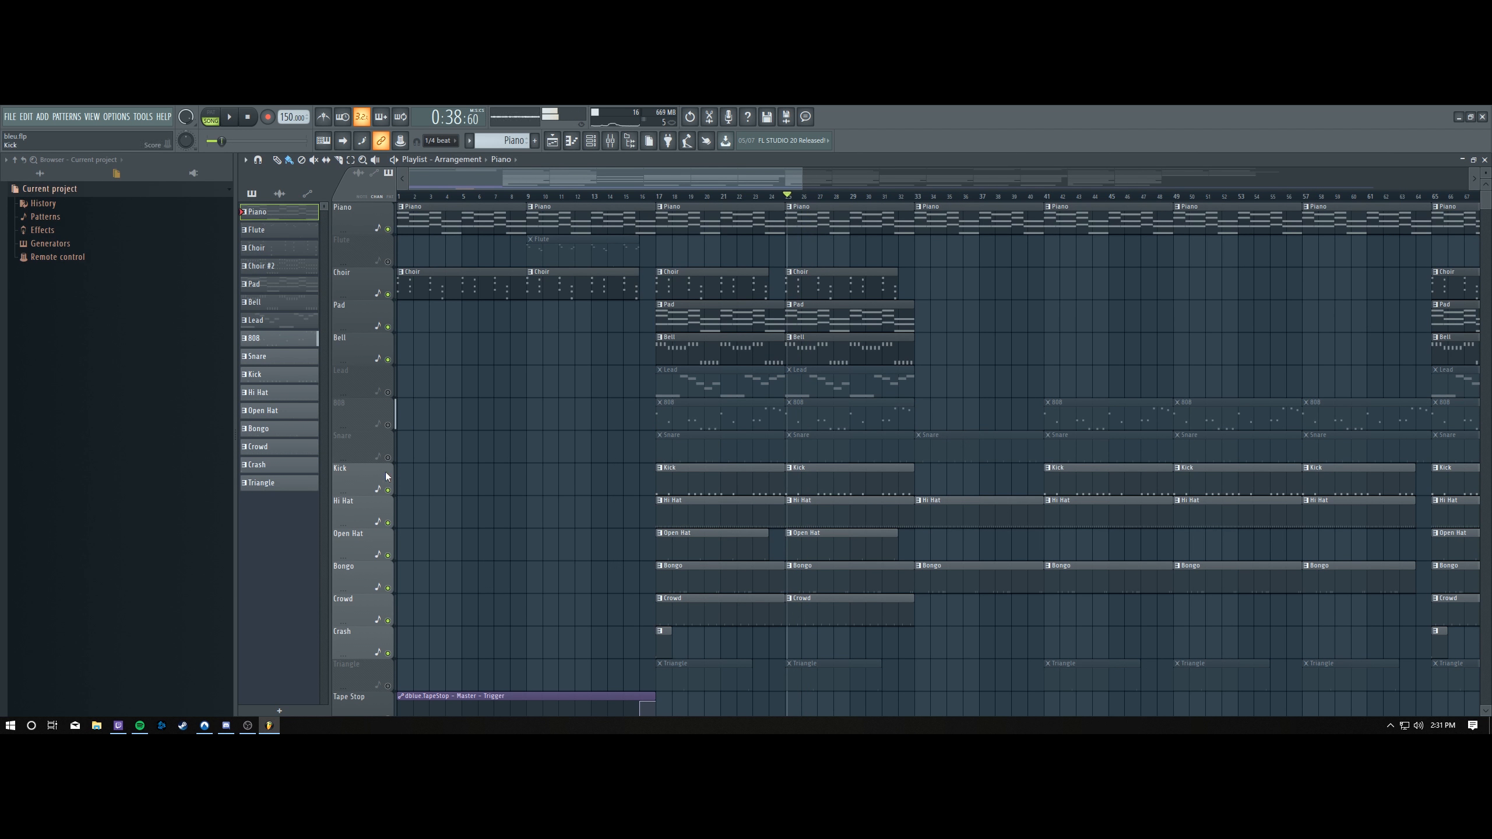
click(388, 490)
click(387, 522)
click(387, 555)
click(388, 587)
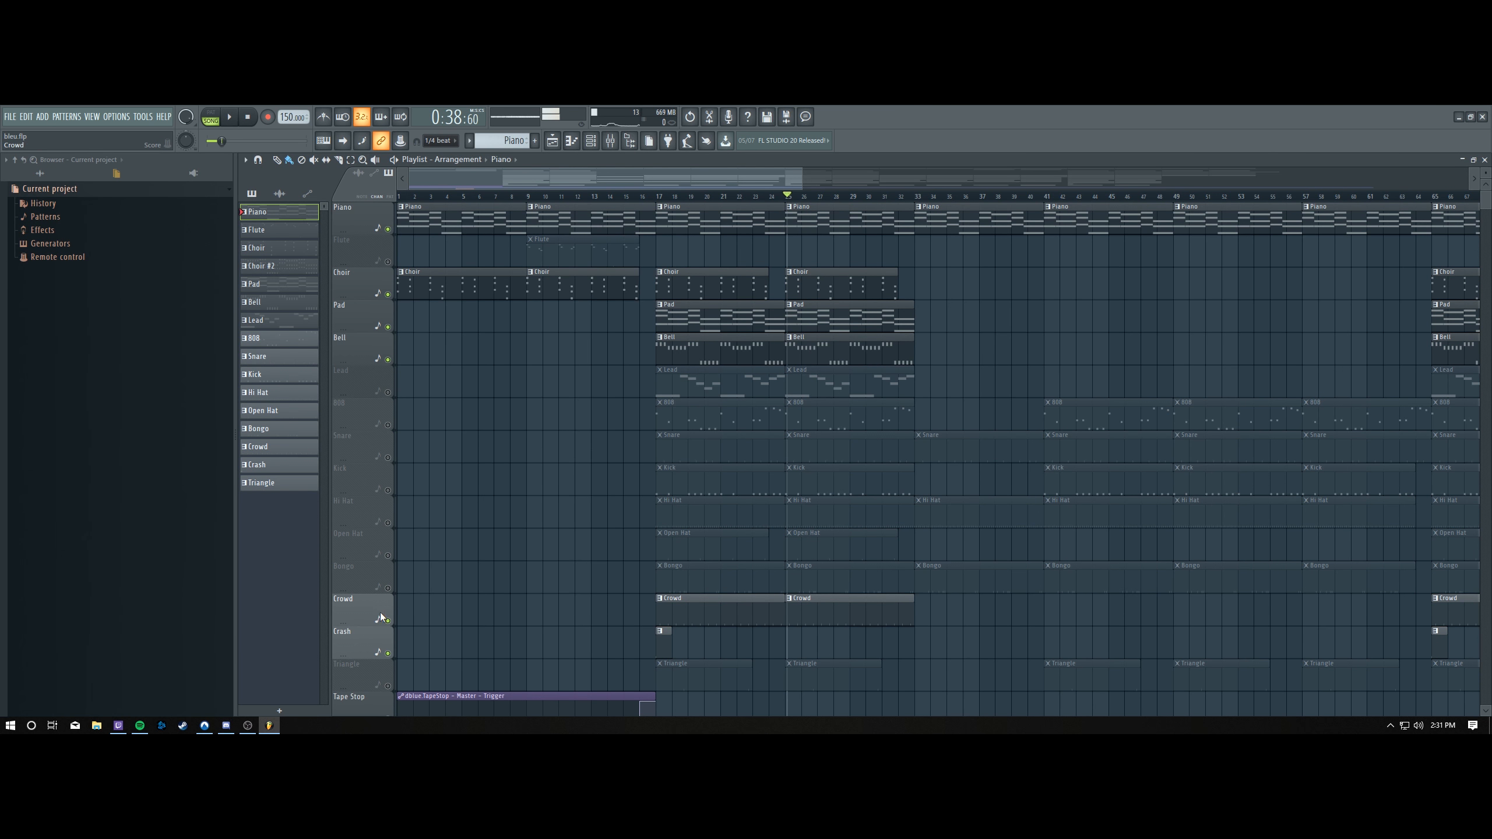
click(388, 620)
click(387, 653)
key(space)
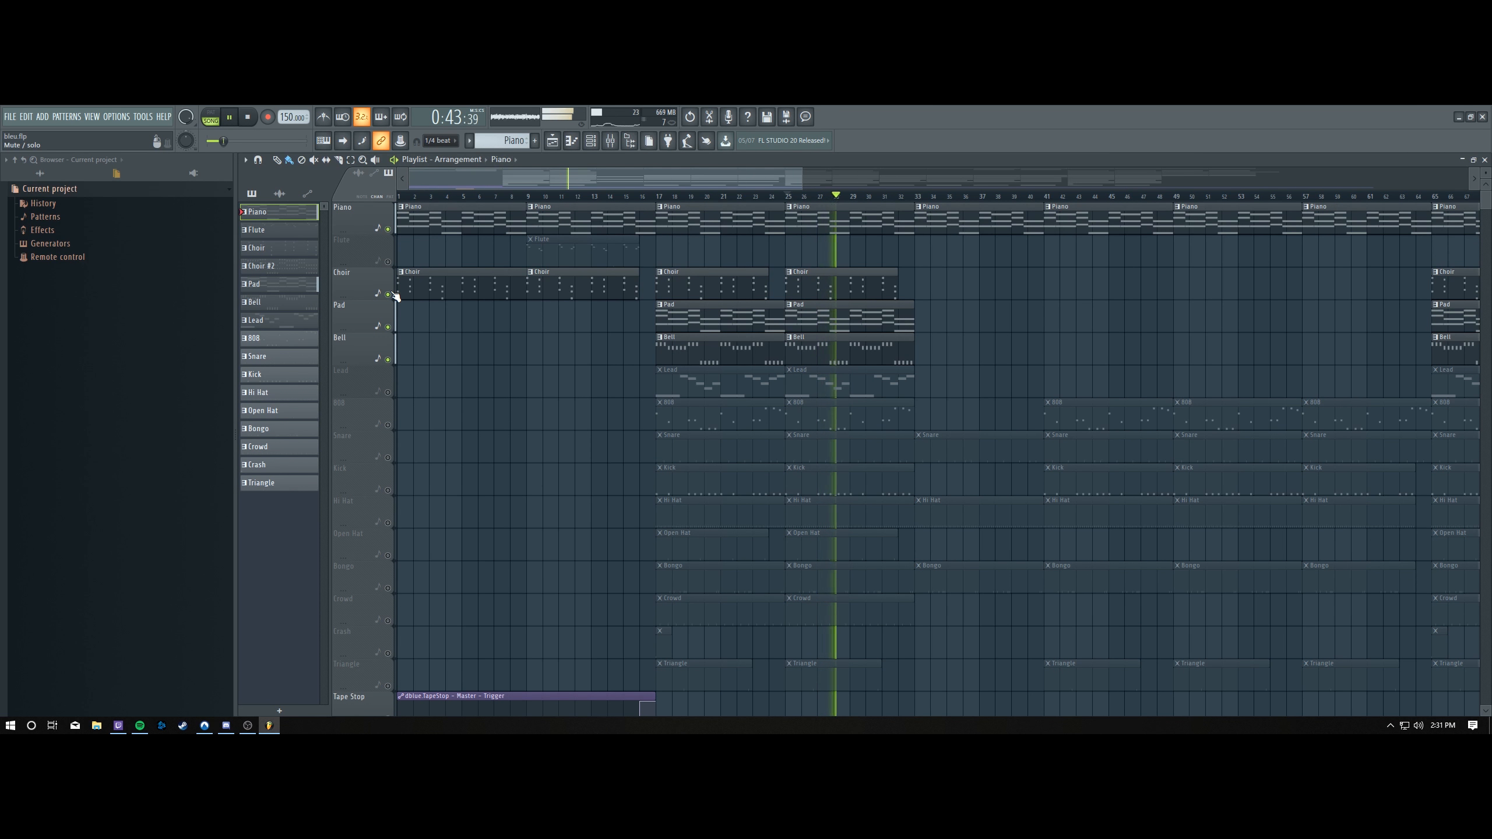
key(space)
Mute the Bell track and play only the Piano, Choir and Pad tracks from bar 25.
click(387, 359)
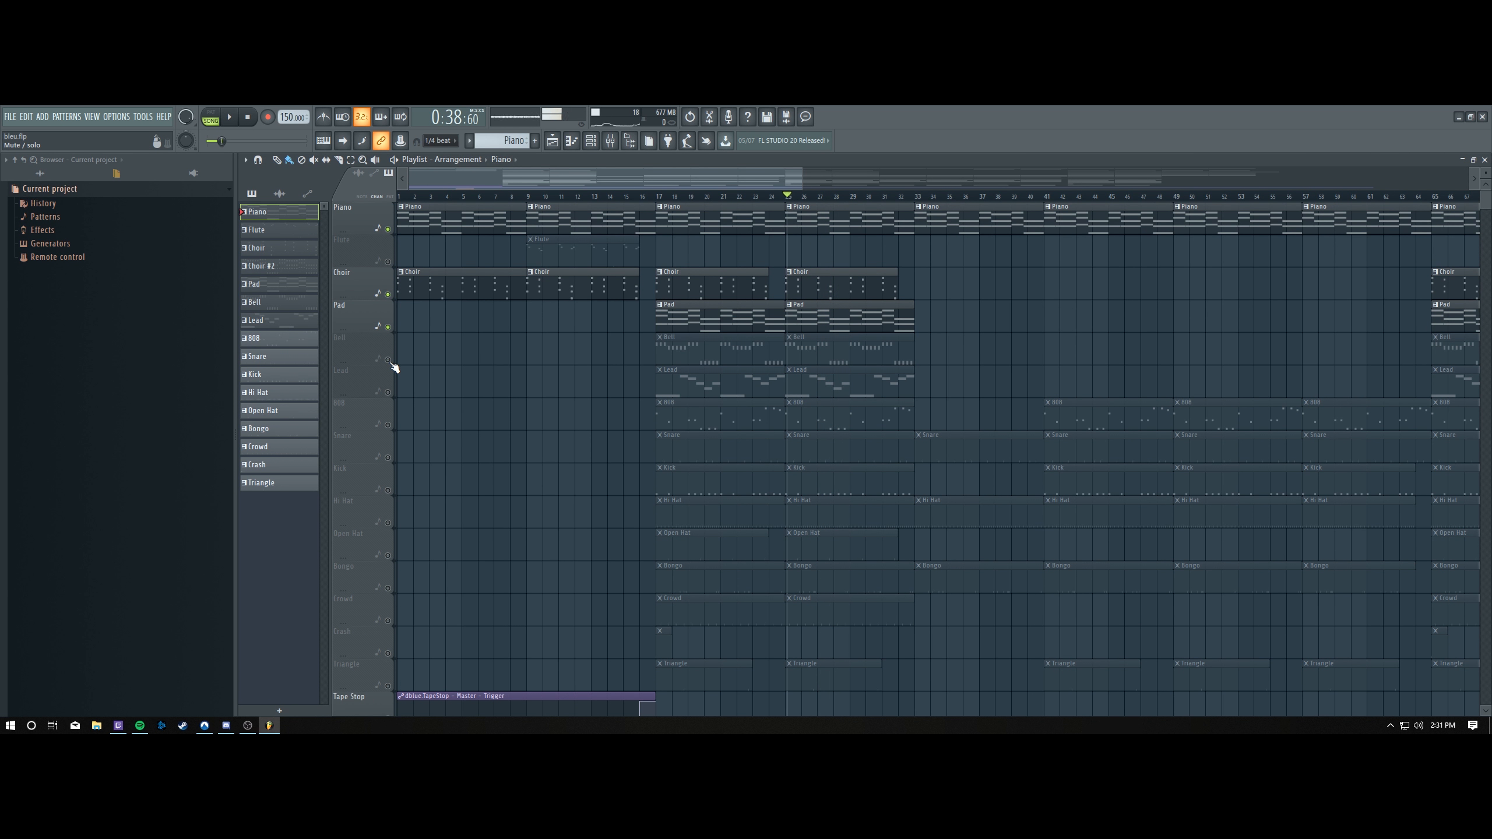
key(space)
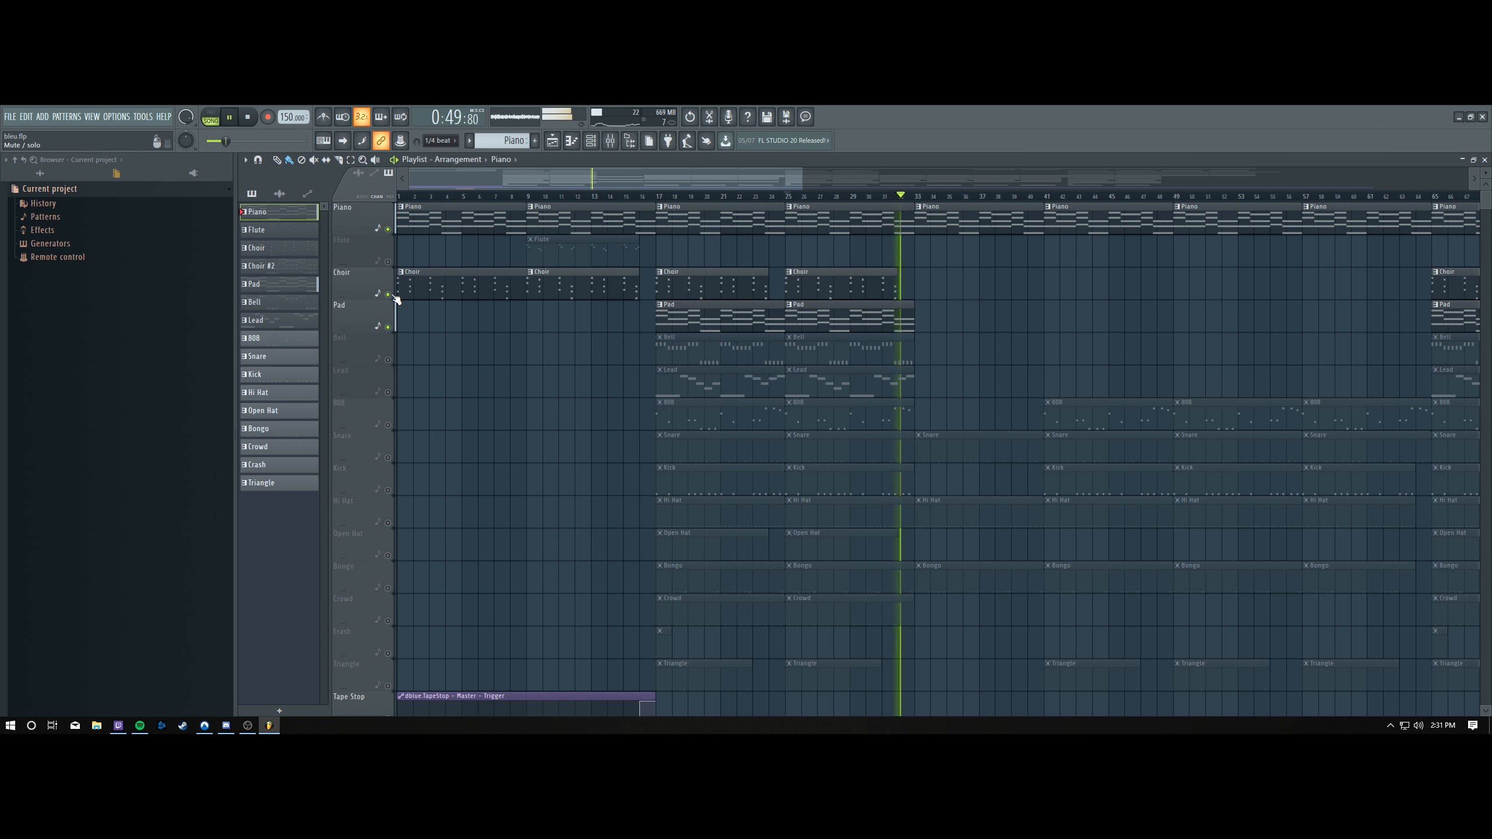
key(space)
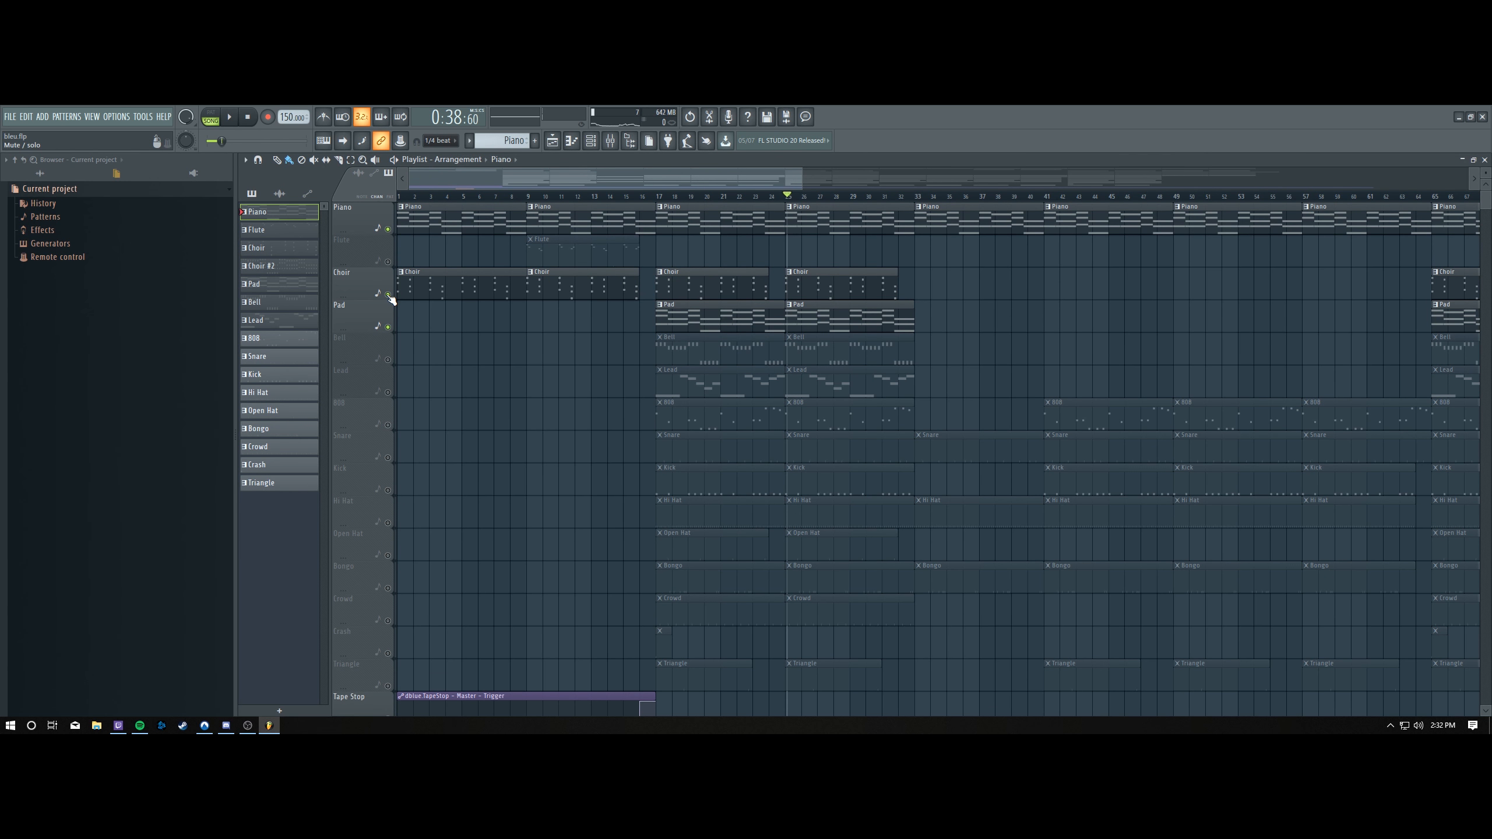
Unmute the Bell track and play the section from bar 25 with the Bell added.
click(387, 359)
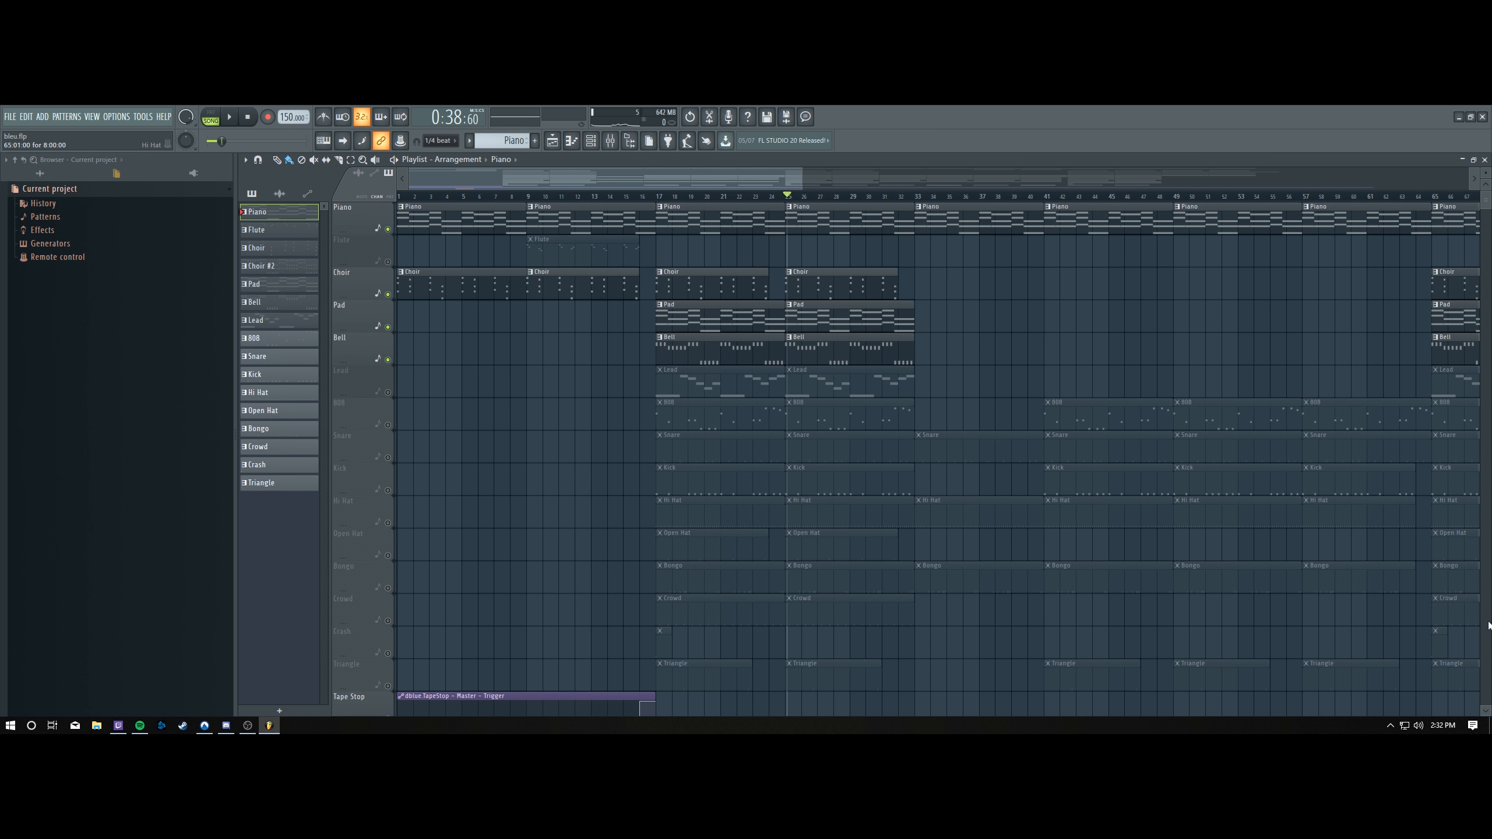
key(space)
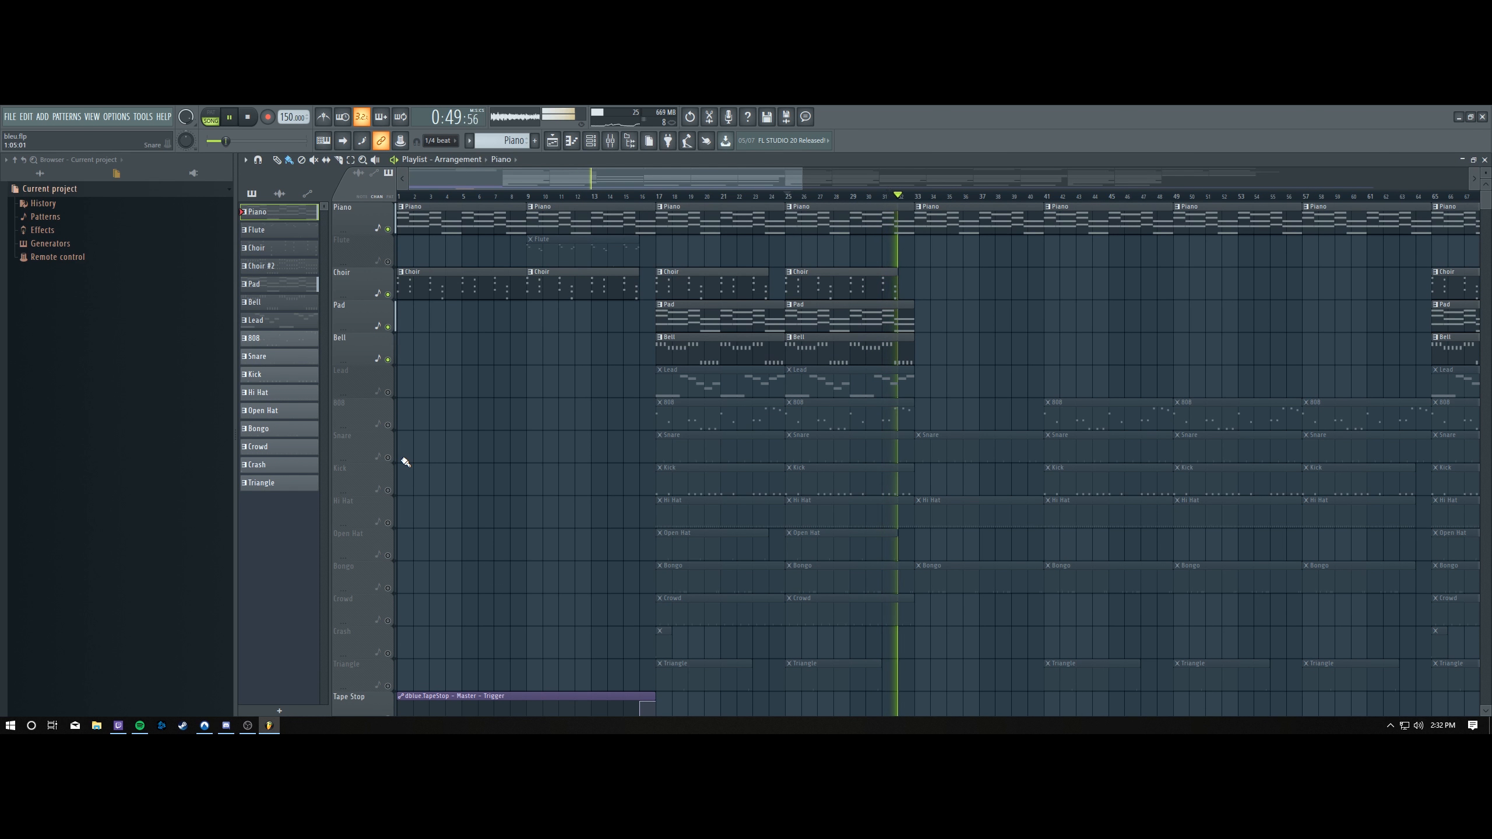
key(space)
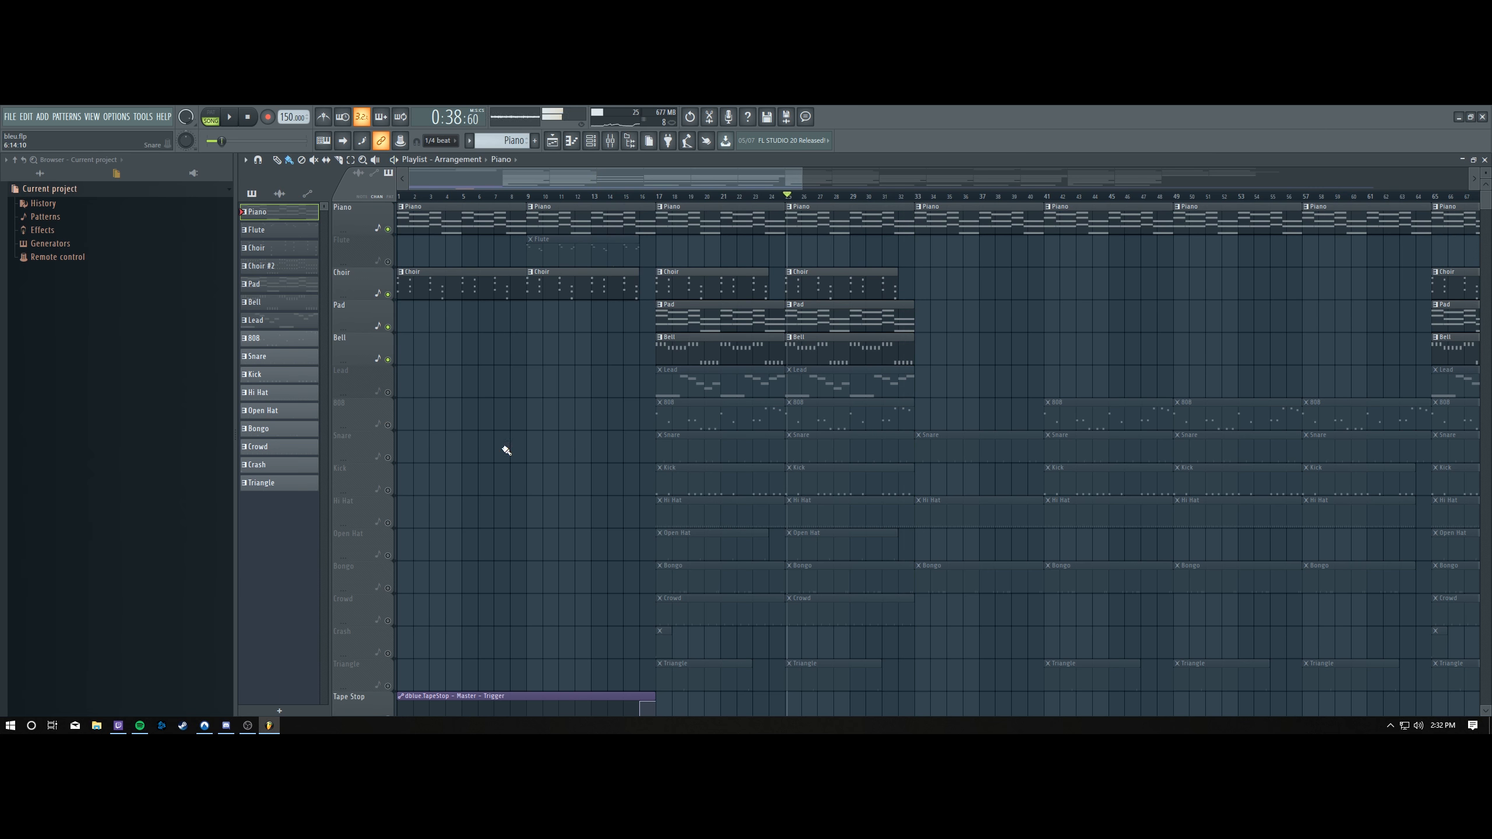
Unmute the Lead track and play all melodic tracks except the Flute from bar 25.
click(388, 393)
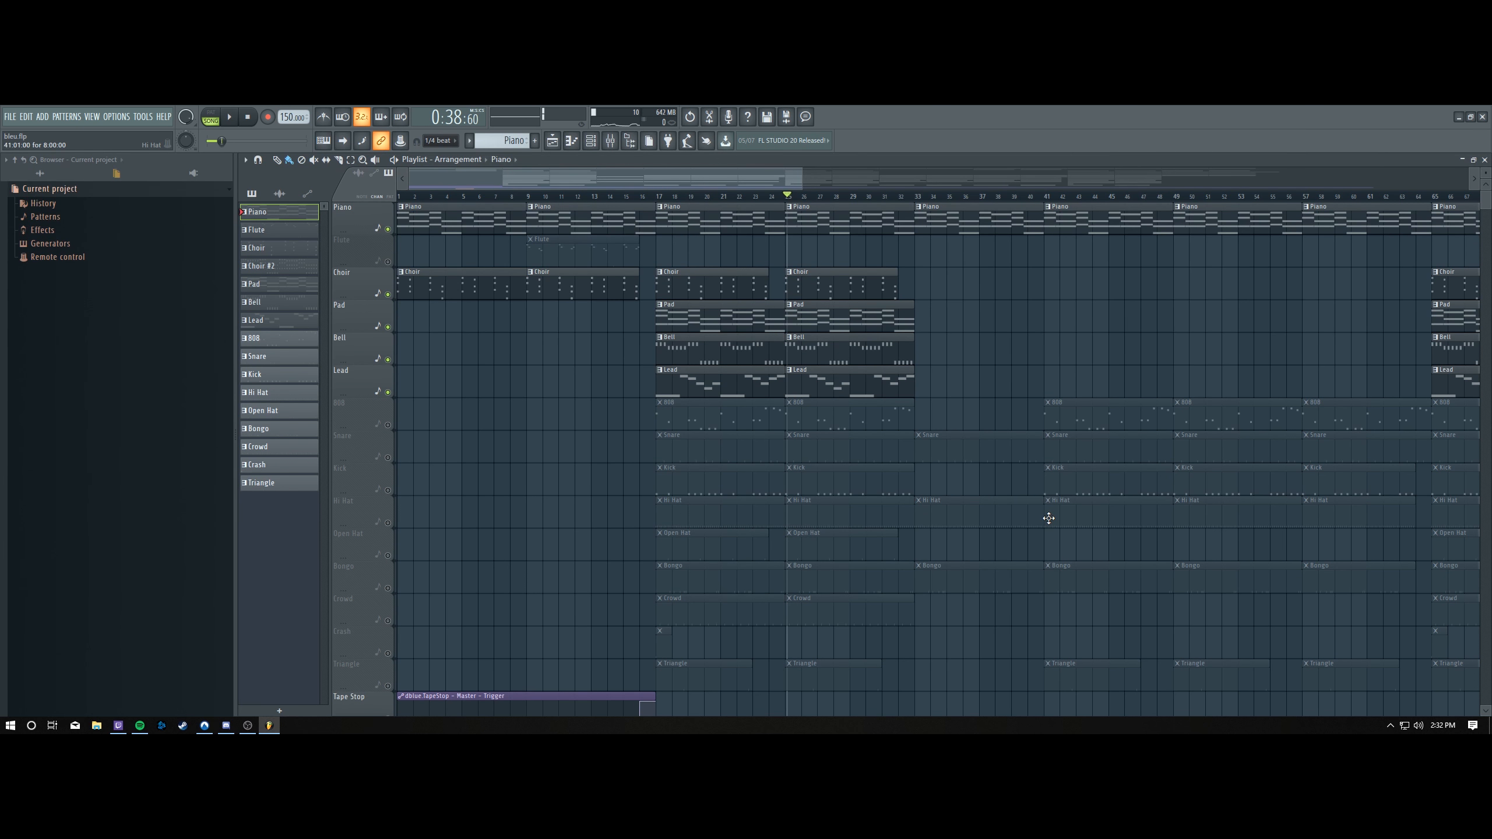
key(space)
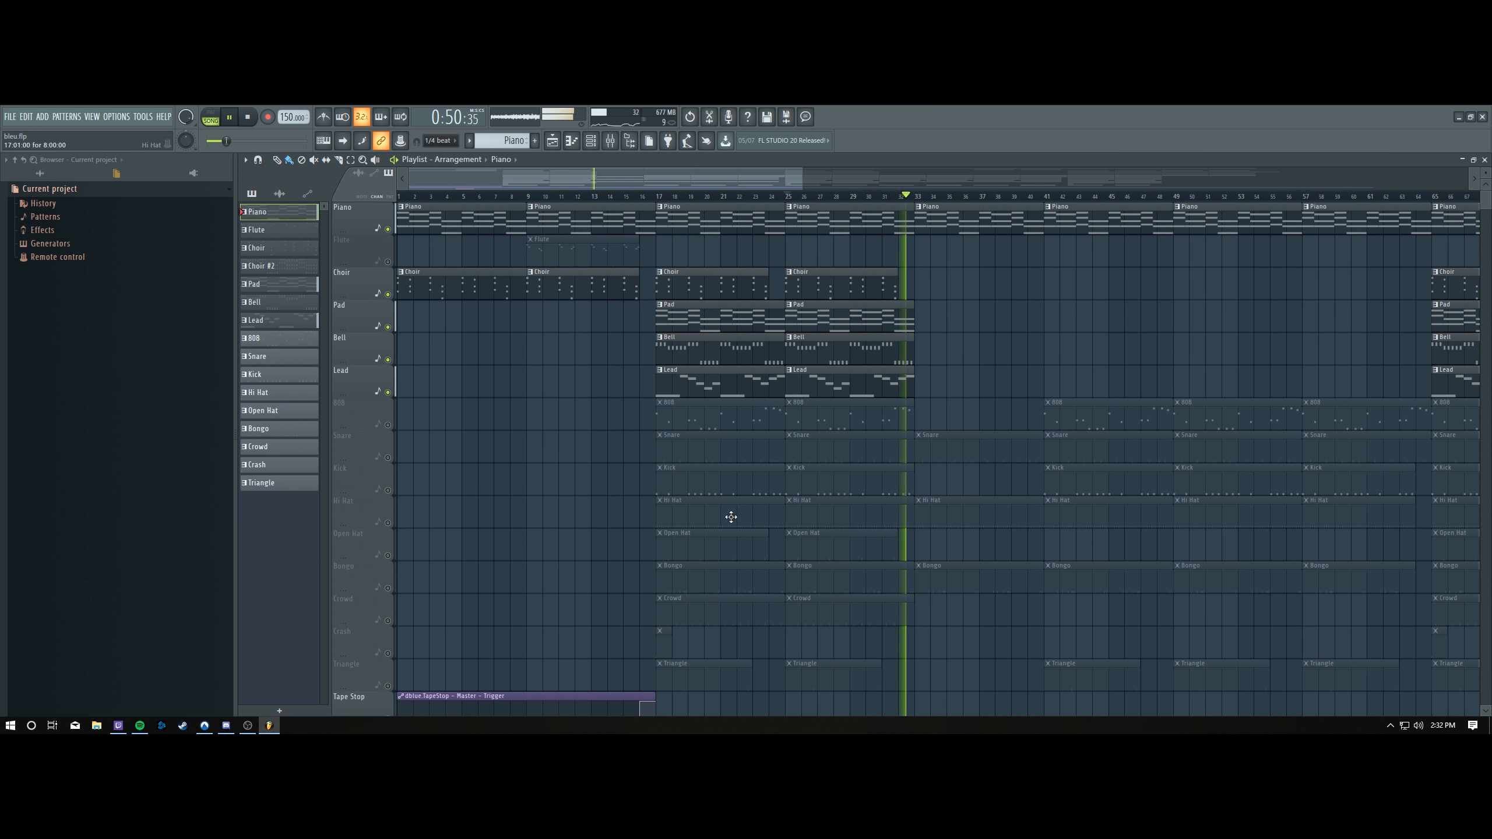
key(space)
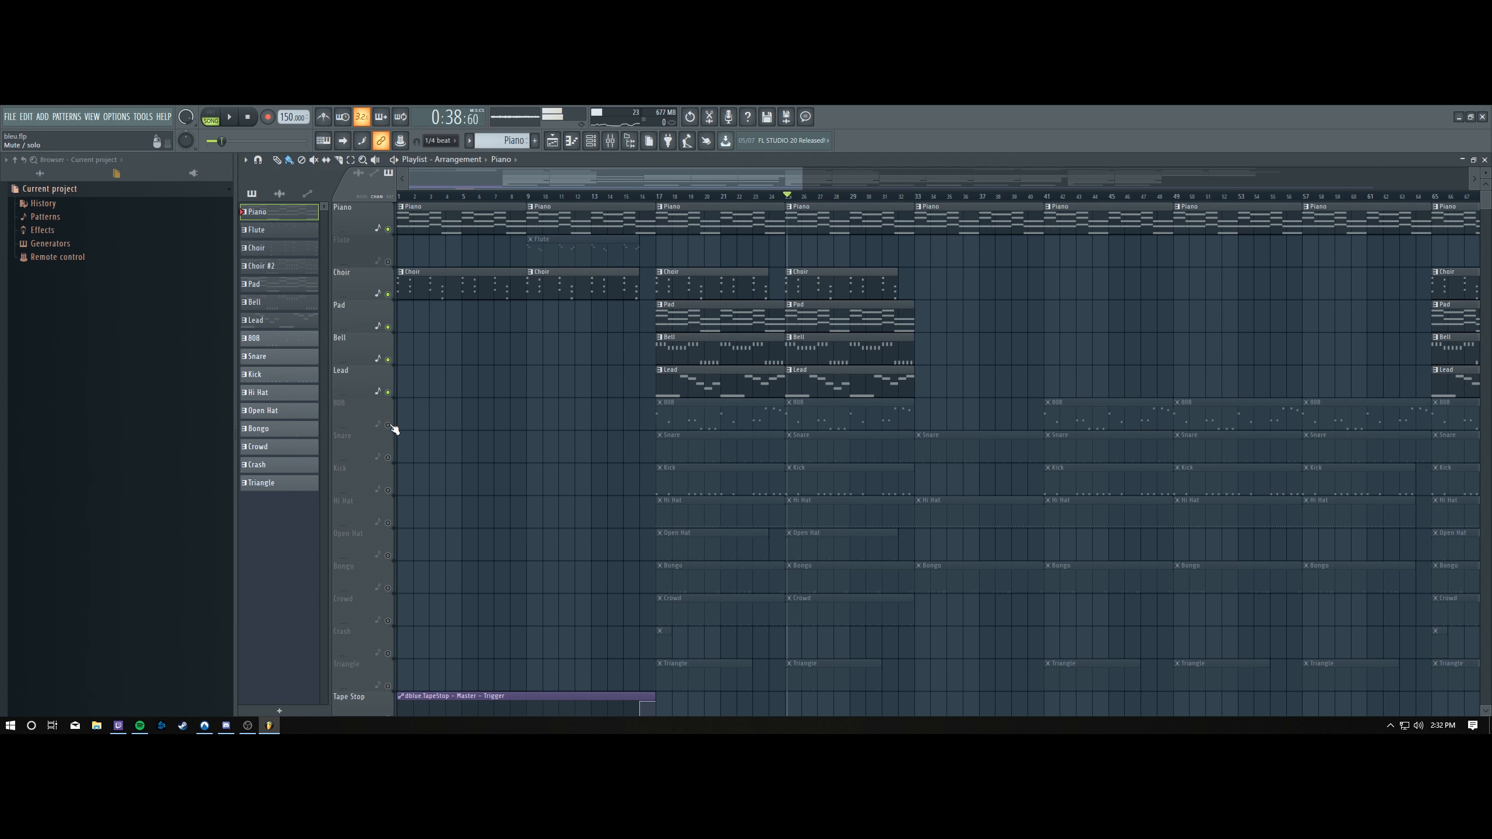
Unmute all drum and effect tracks from 808 through Triangle.
click(388, 425)
click(388, 458)
click(387, 490)
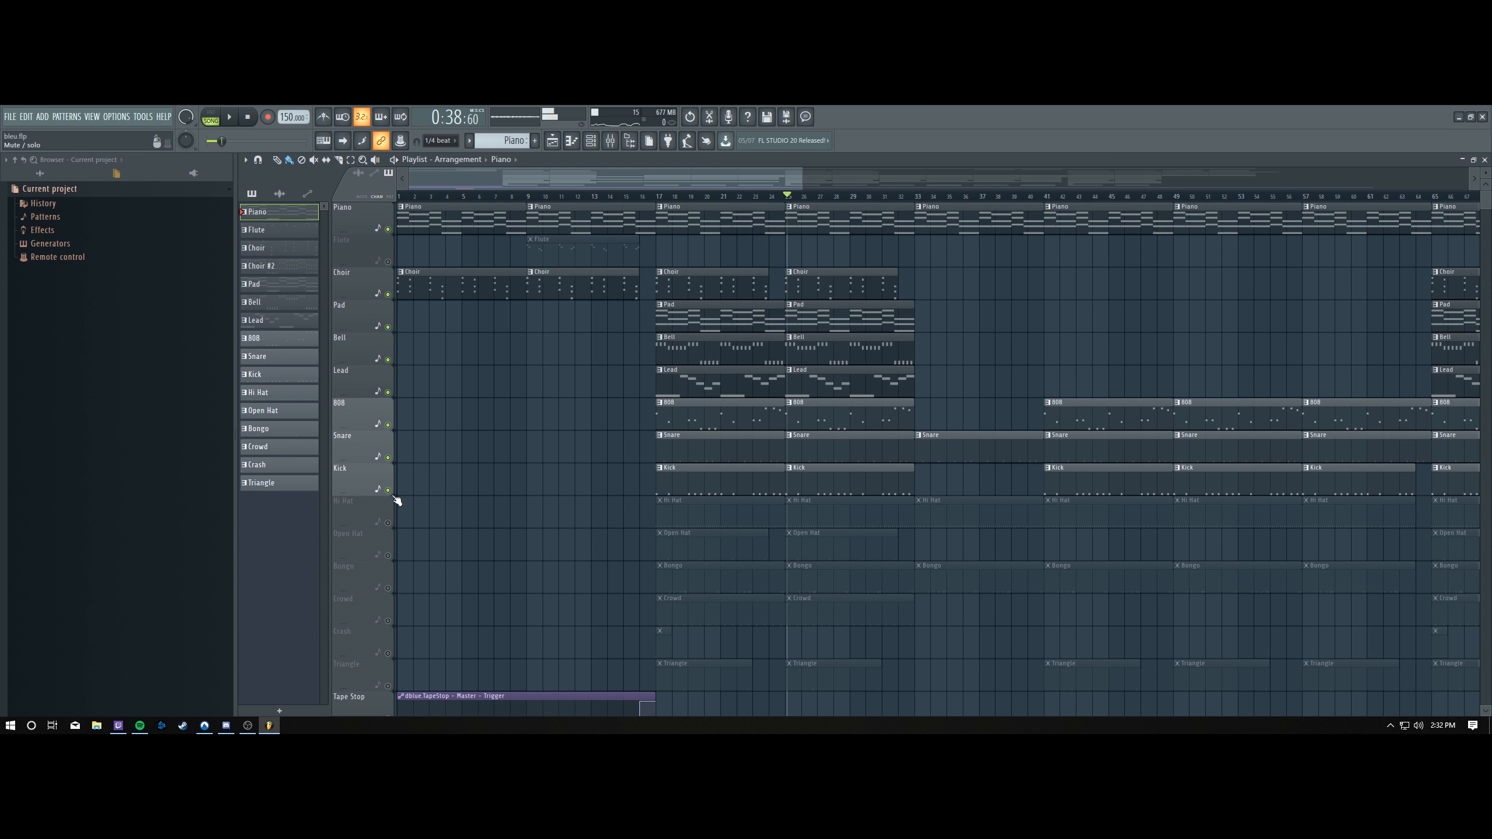
click(387, 523)
click(388, 556)
click(388, 588)
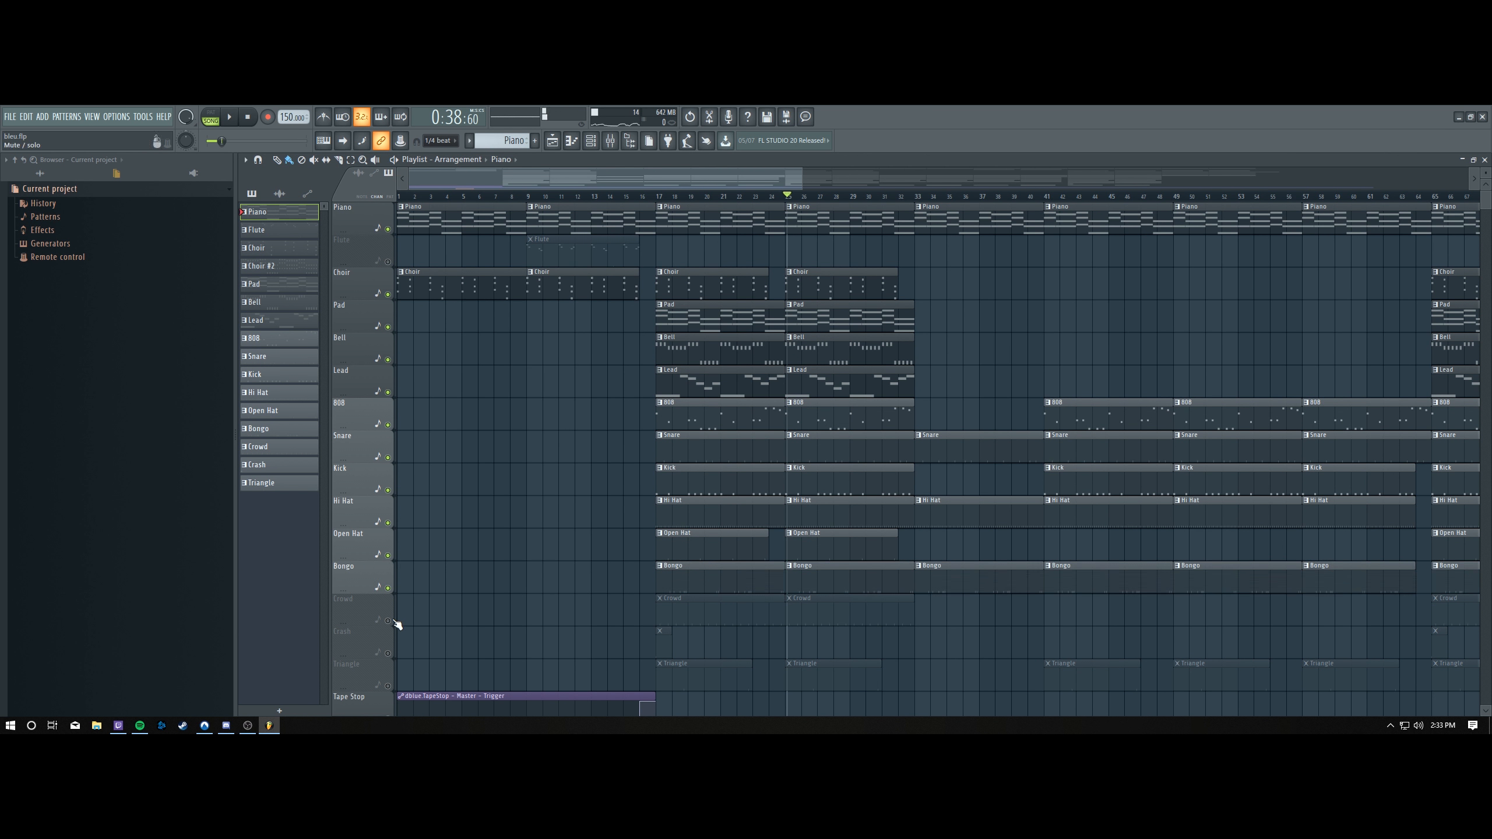
click(388, 621)
click(388, 653)
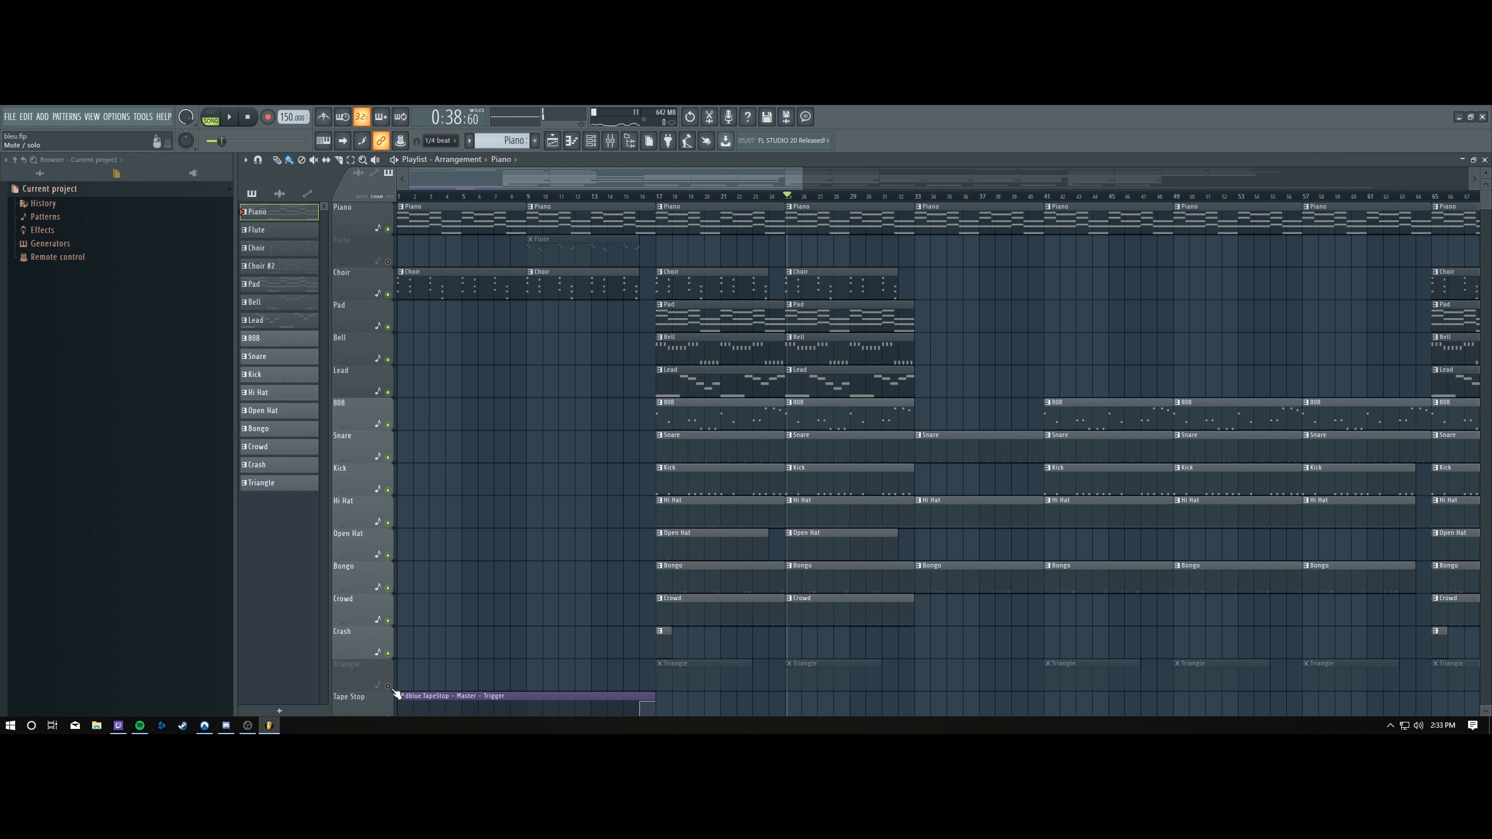
click(388, 686)
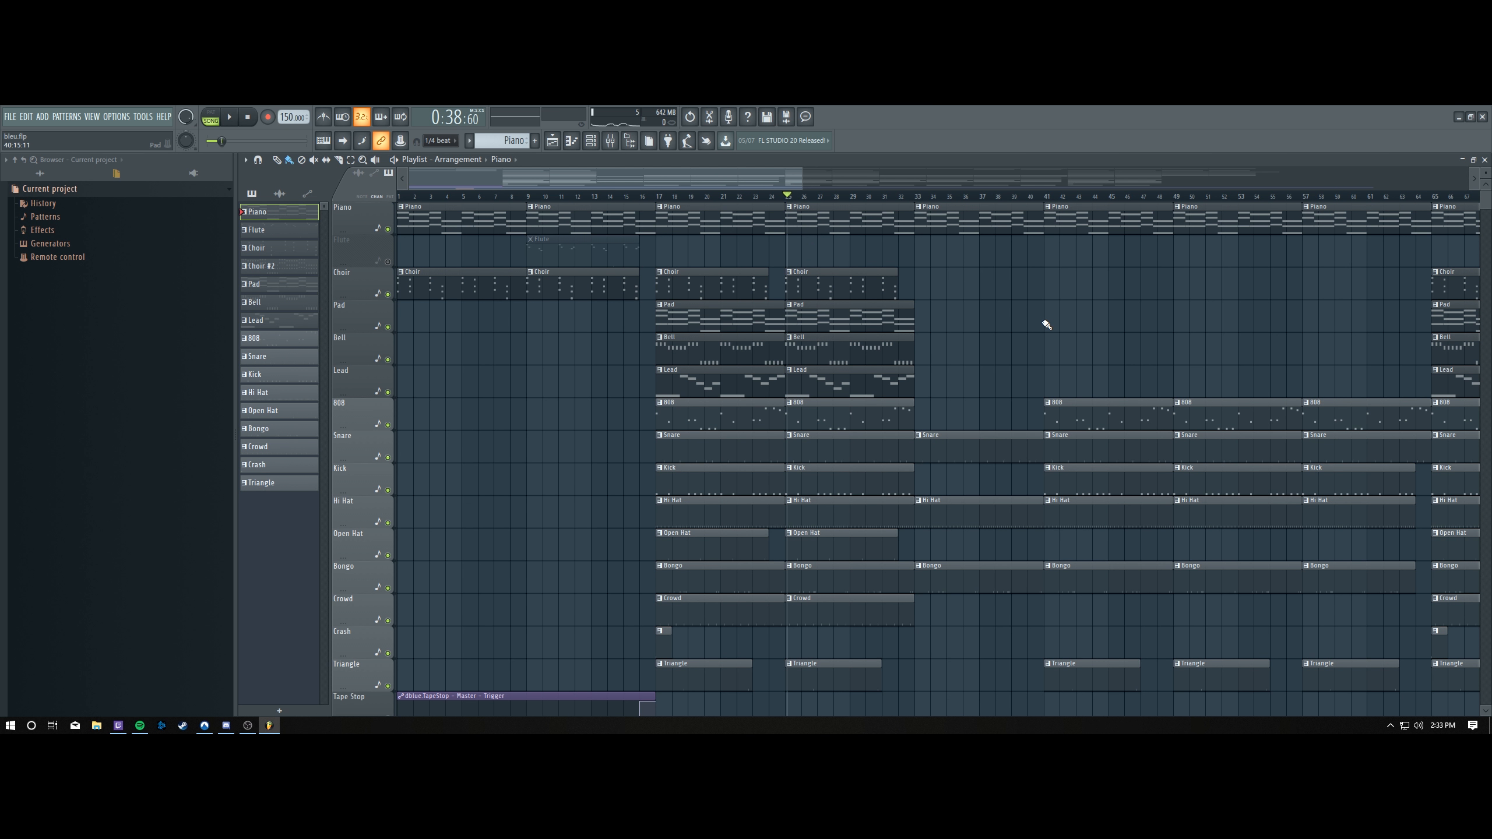
Play the arrangement from about bar 30 through the stripped-down section at bar 33 and past bar 41.
scroll(1046, 313, down, 5)
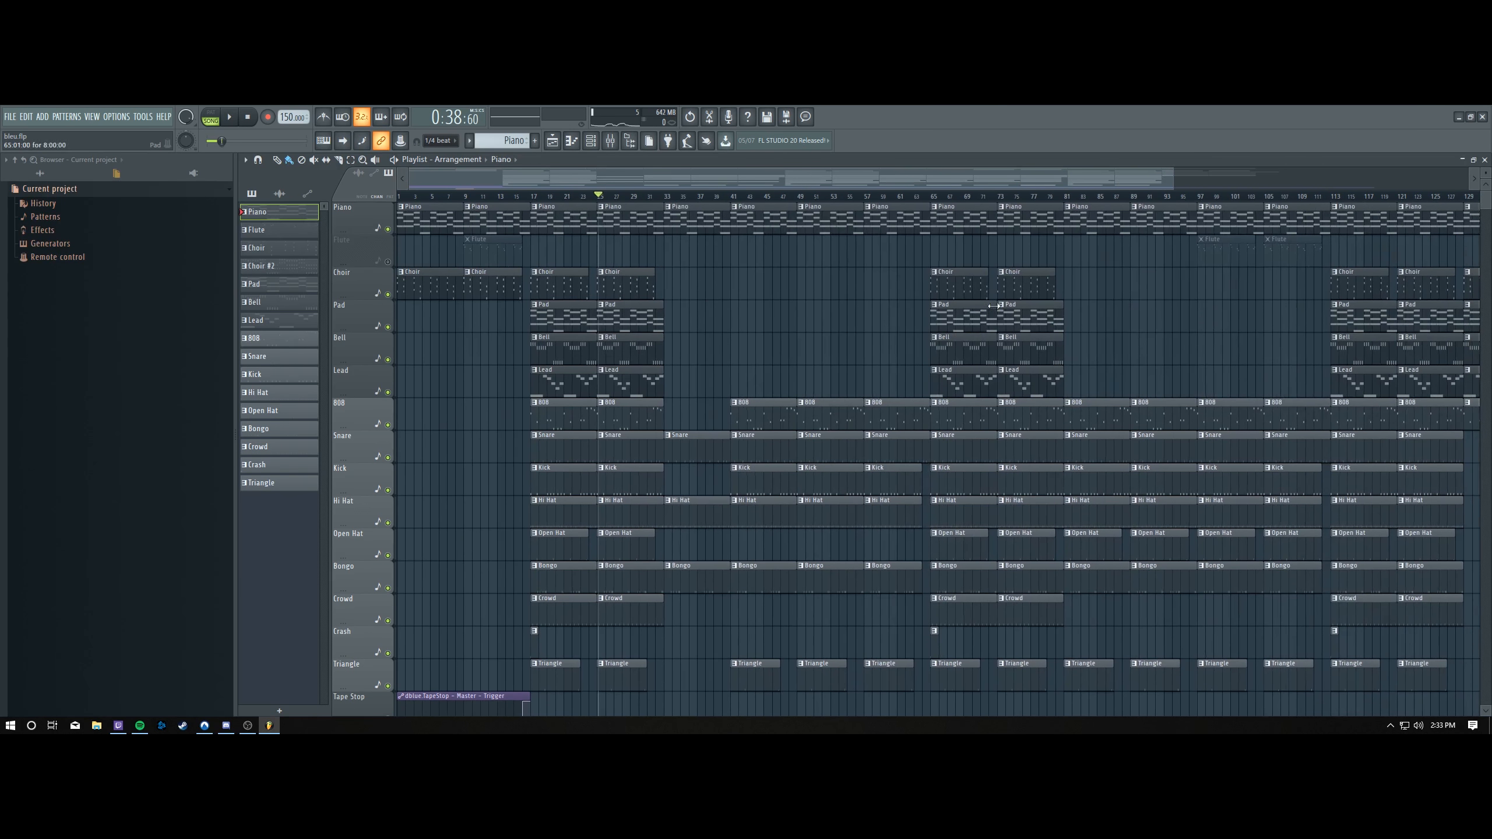
scroll(646, 637, down, 2)
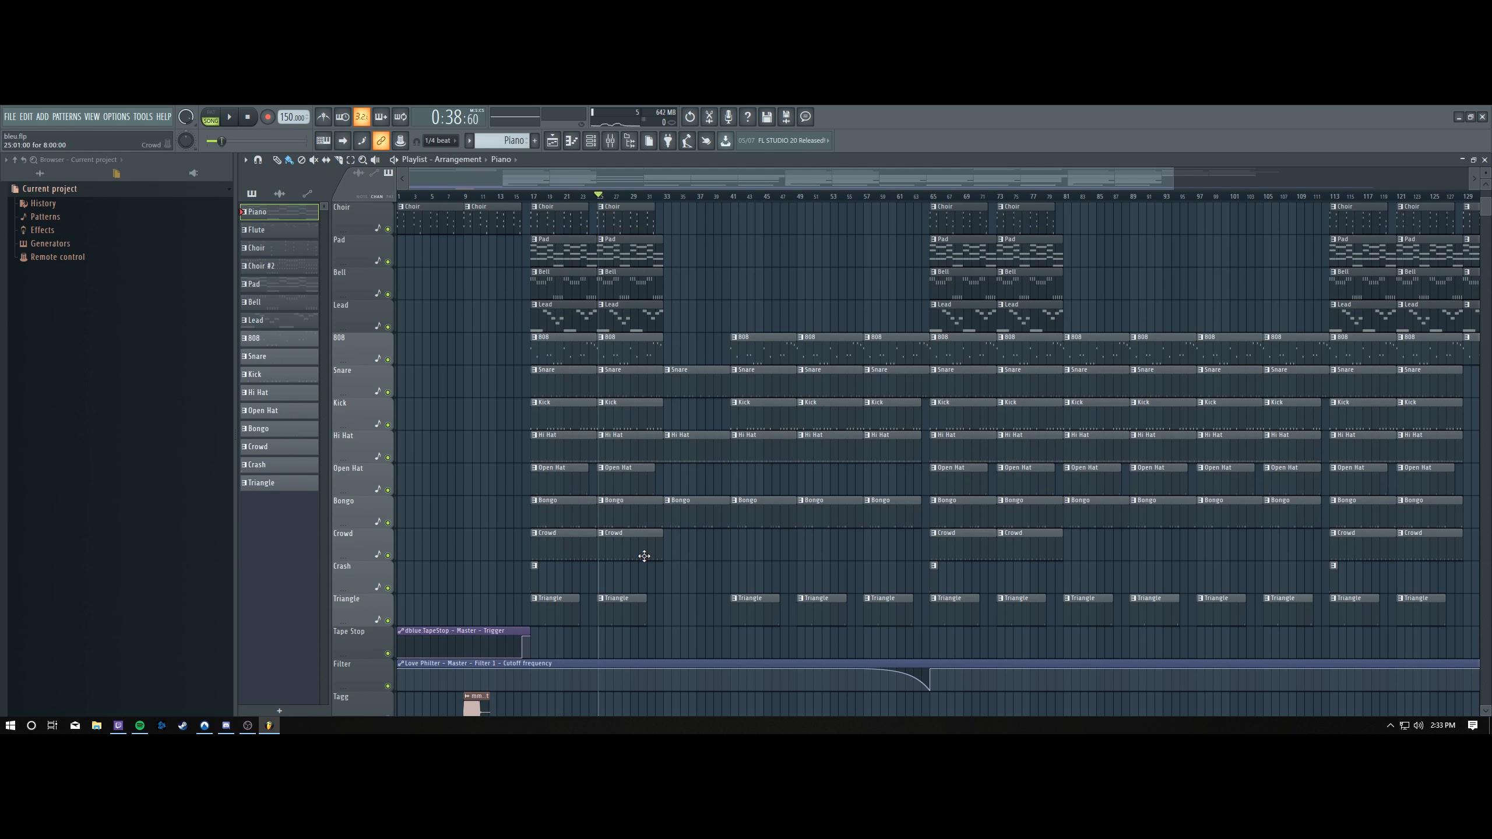
scroll(680, 553, up, 2)
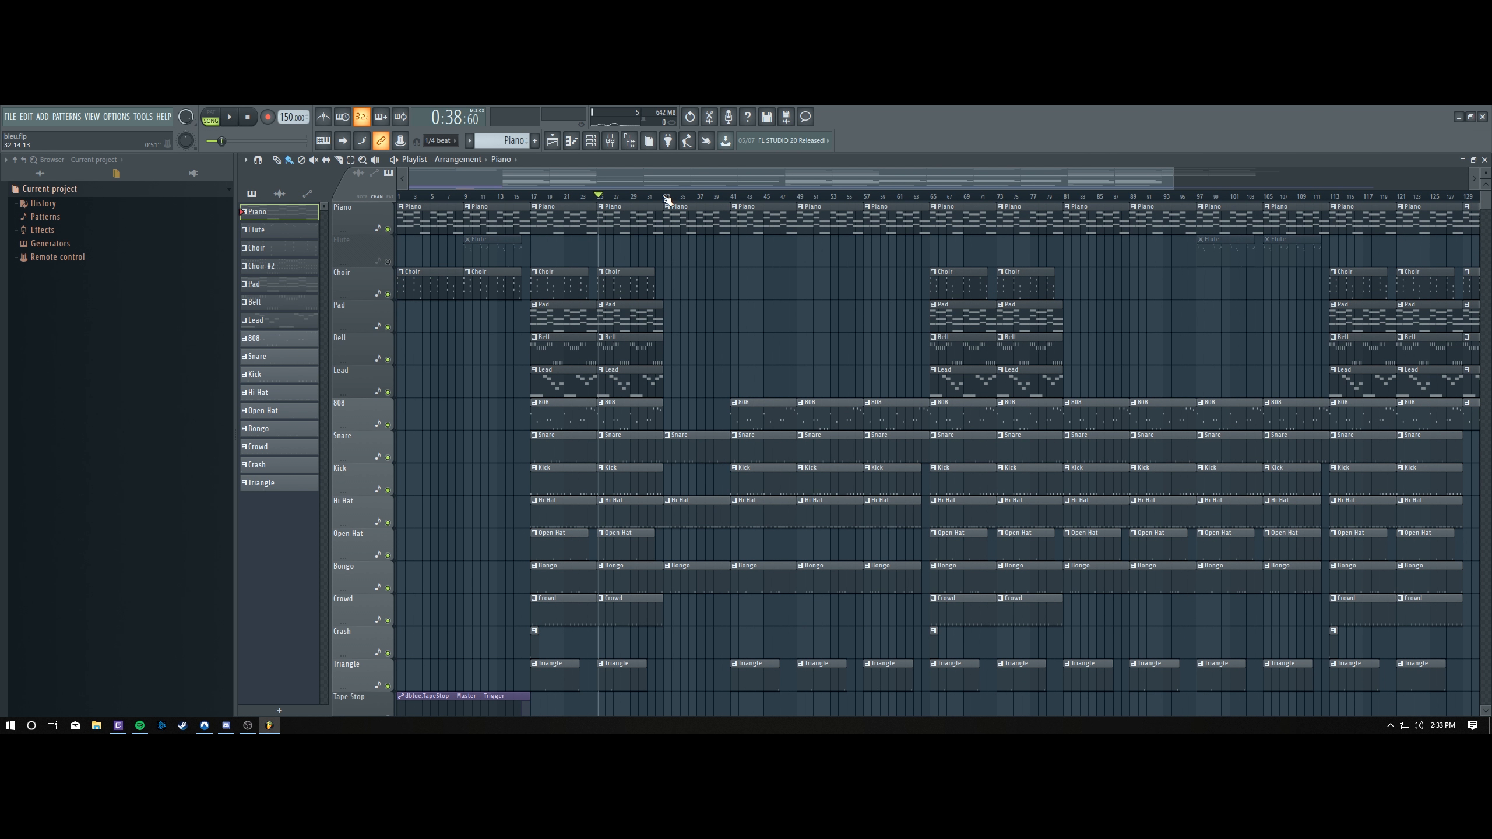
key(space)
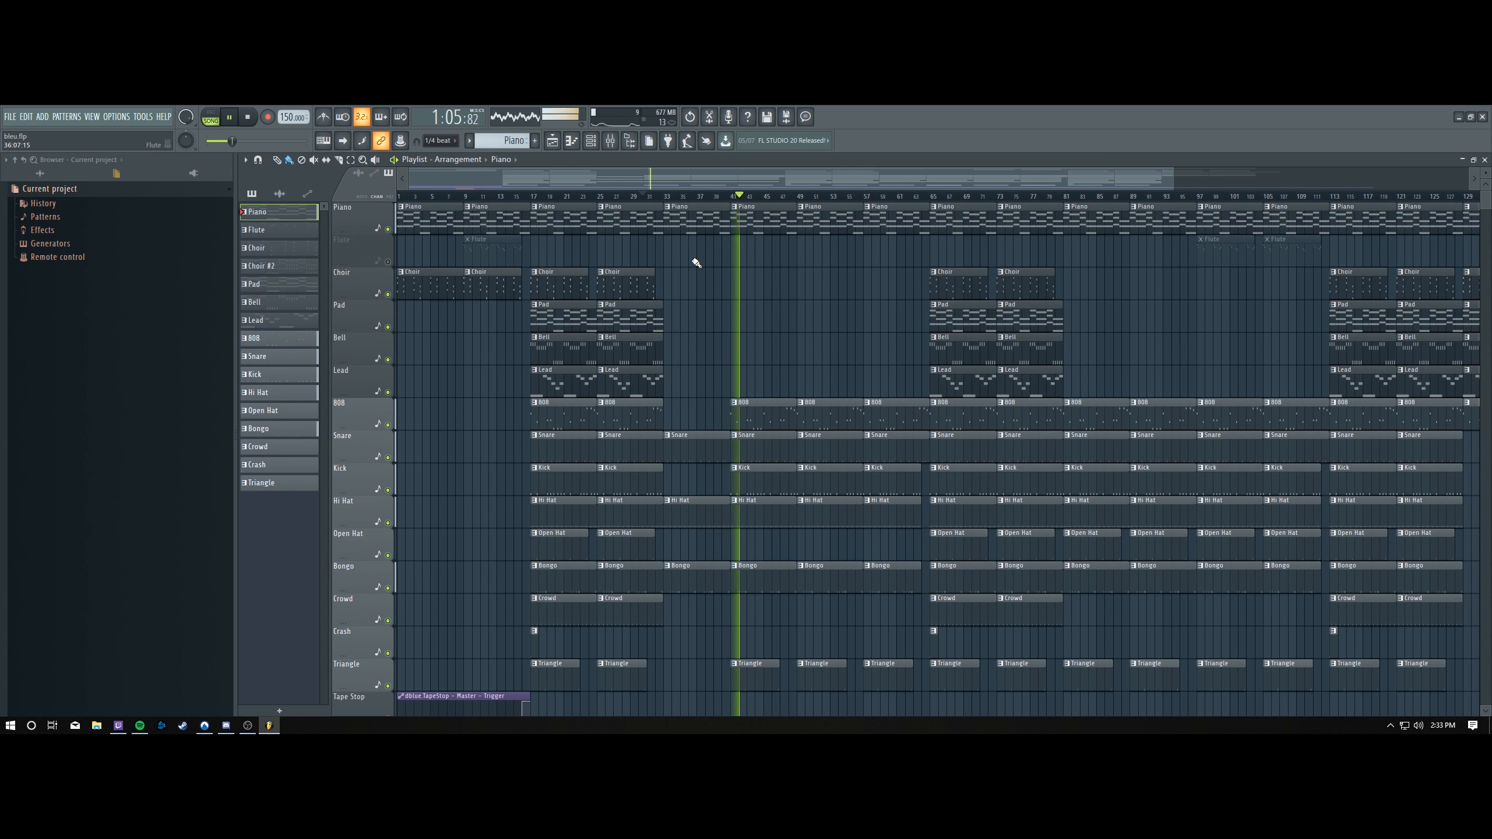
key(space)
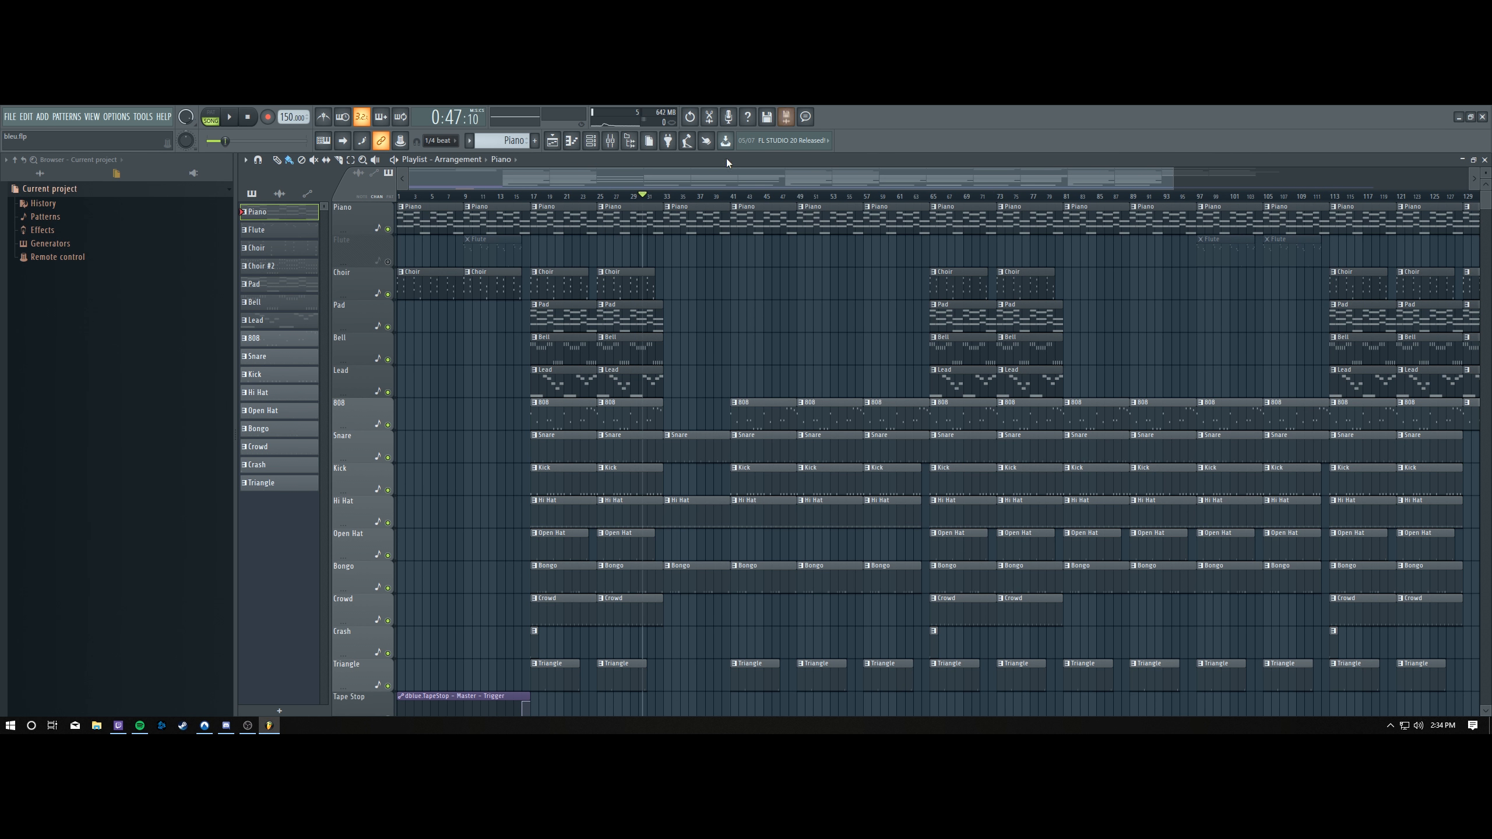
Place the playhead at about bar 39 and play the transition where the 808 and Kick re-enter at bar 41.
click(718, 198)
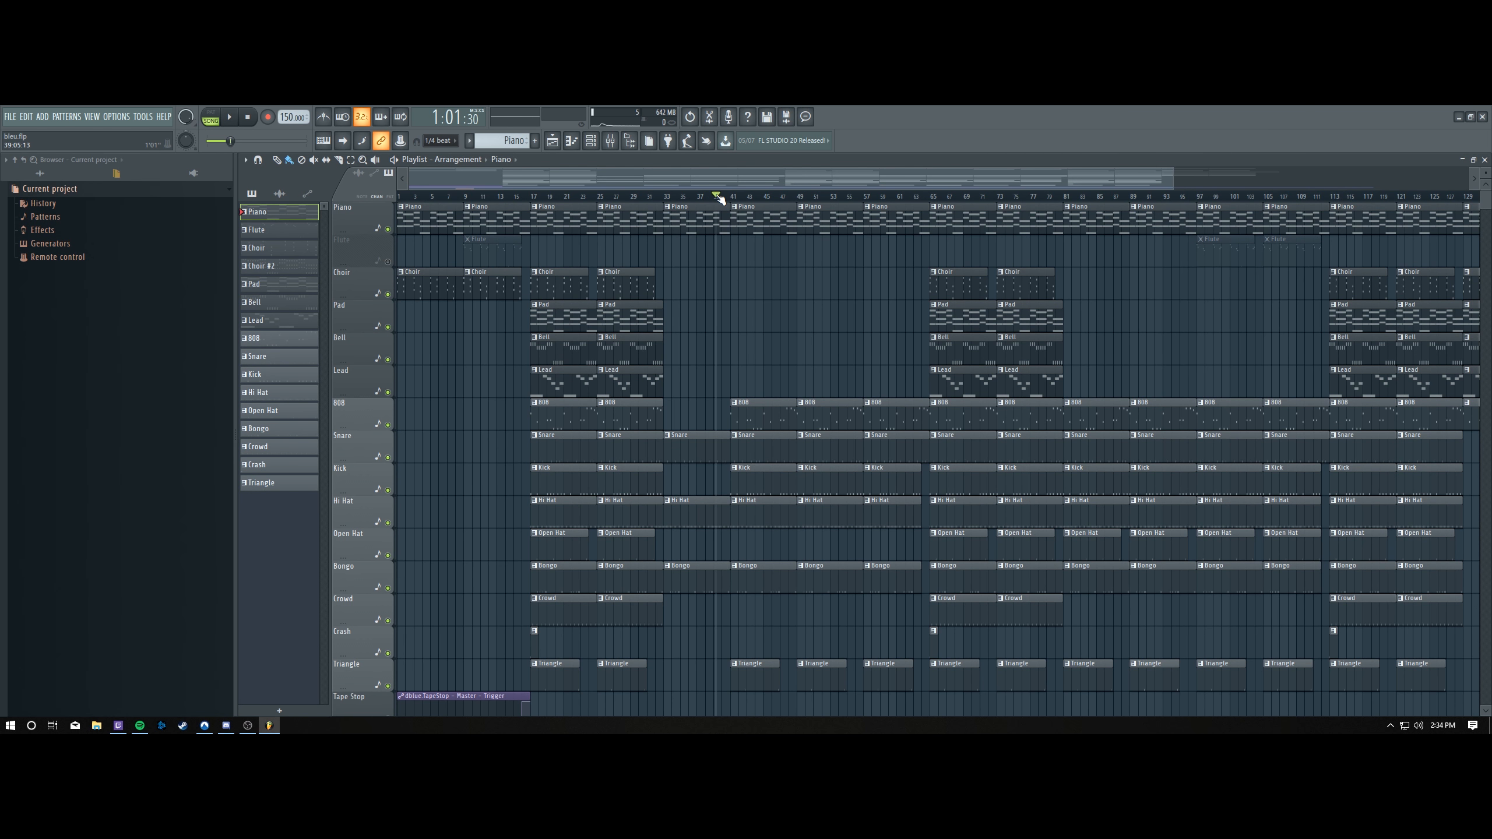
key(space)
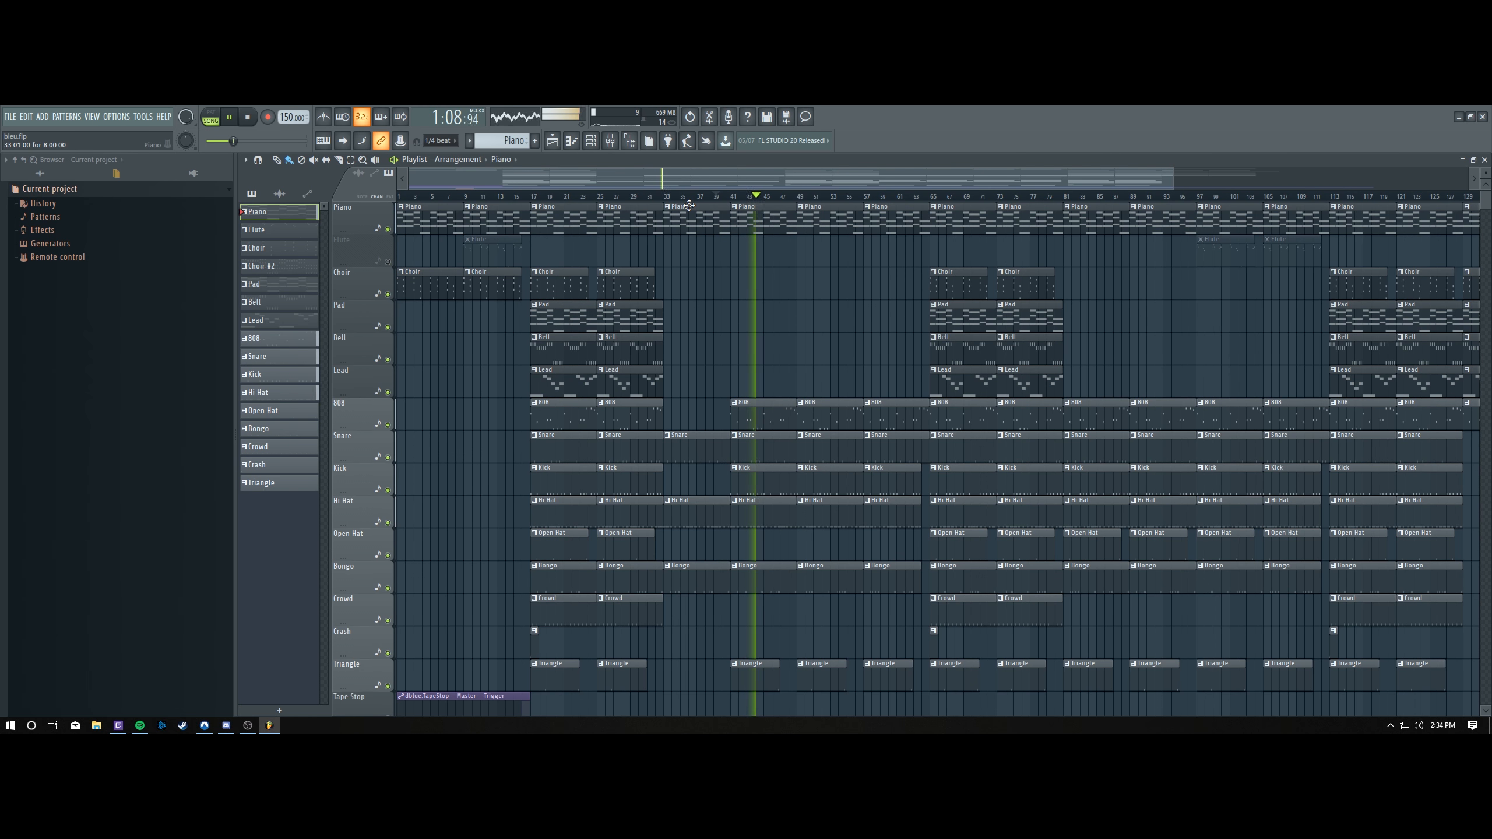
key(space)
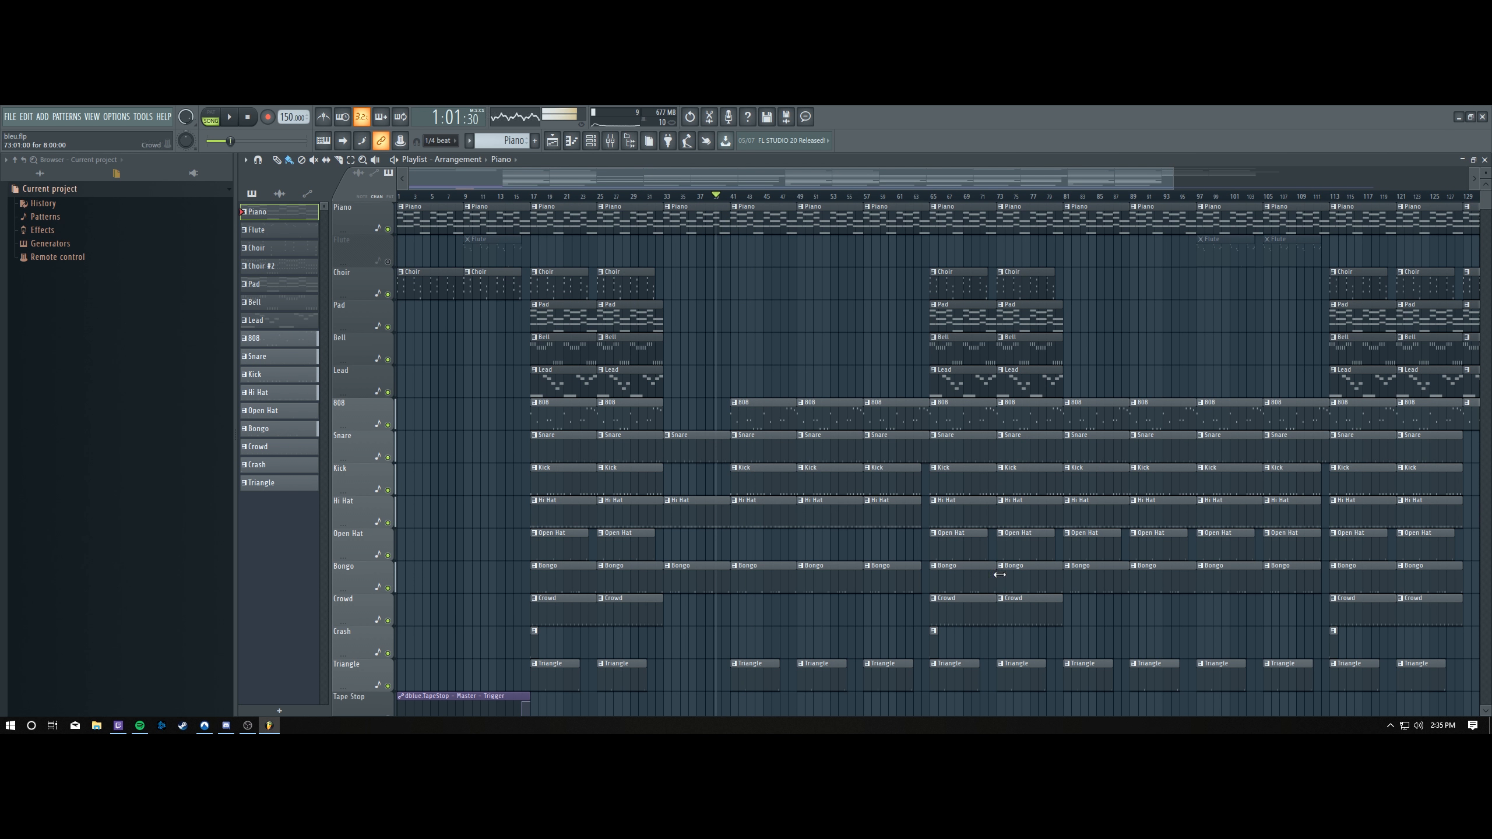
Place the playhead at about bar 58 and play through the Filter cutoff automation into the section at bar 65.
scroll(822, 411, down, 2)
scroll(874, 474, up, 2)
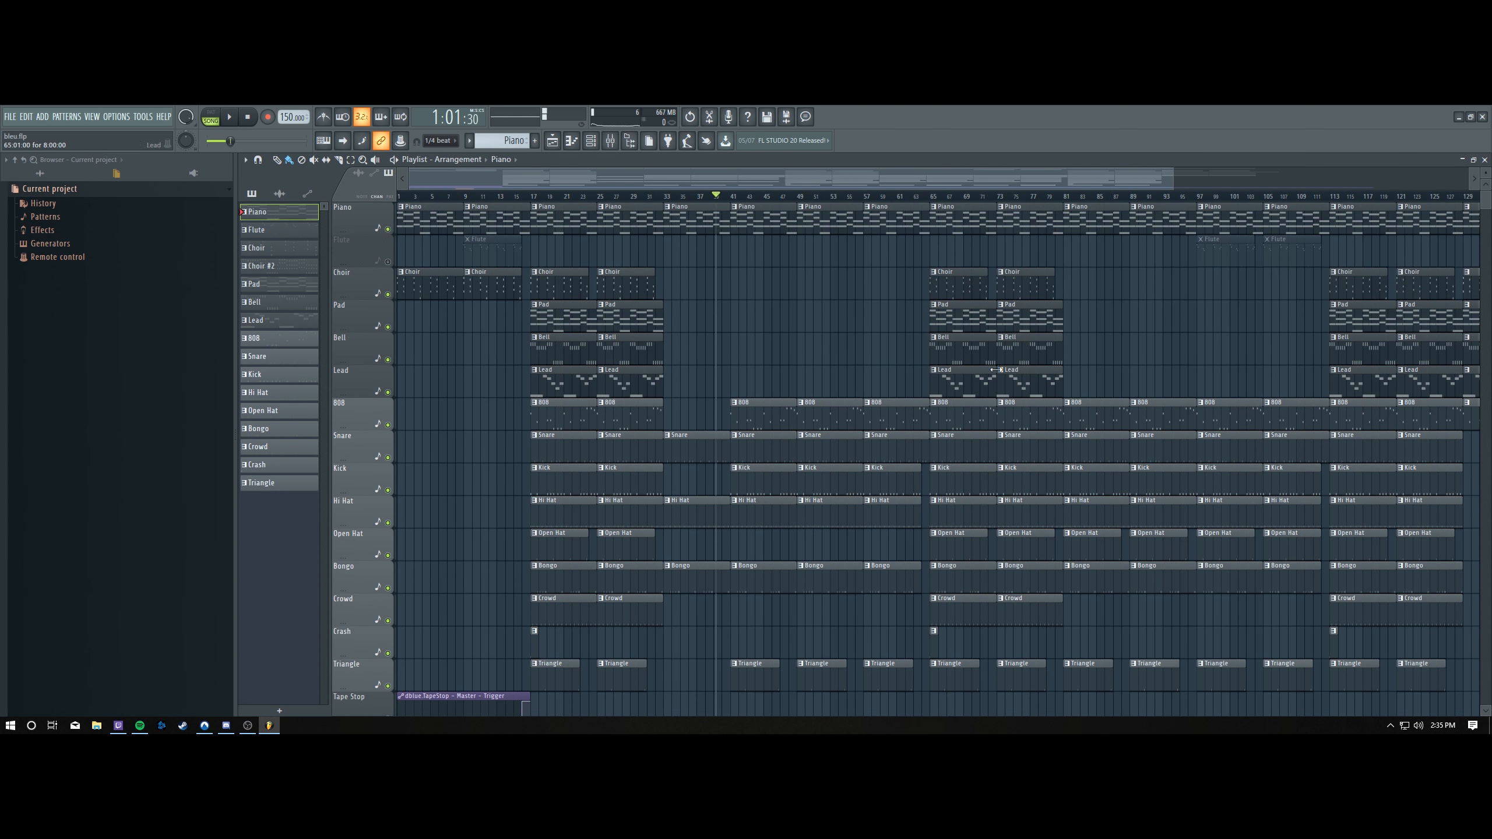
scroll(867, 588, down, 3)
scroll(878, 582, down, 1)
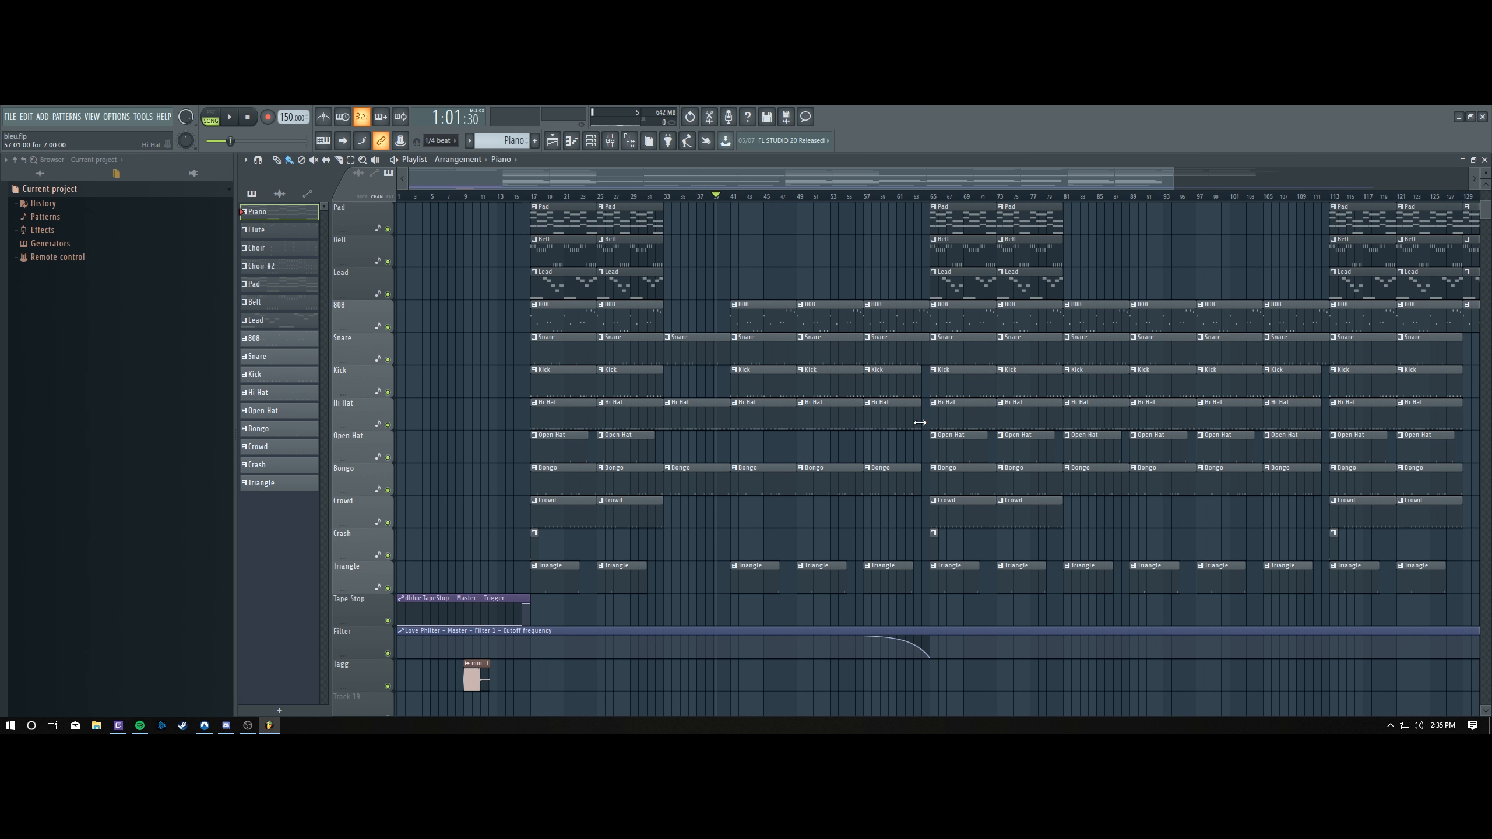
scroll(908, 297, up, 3)
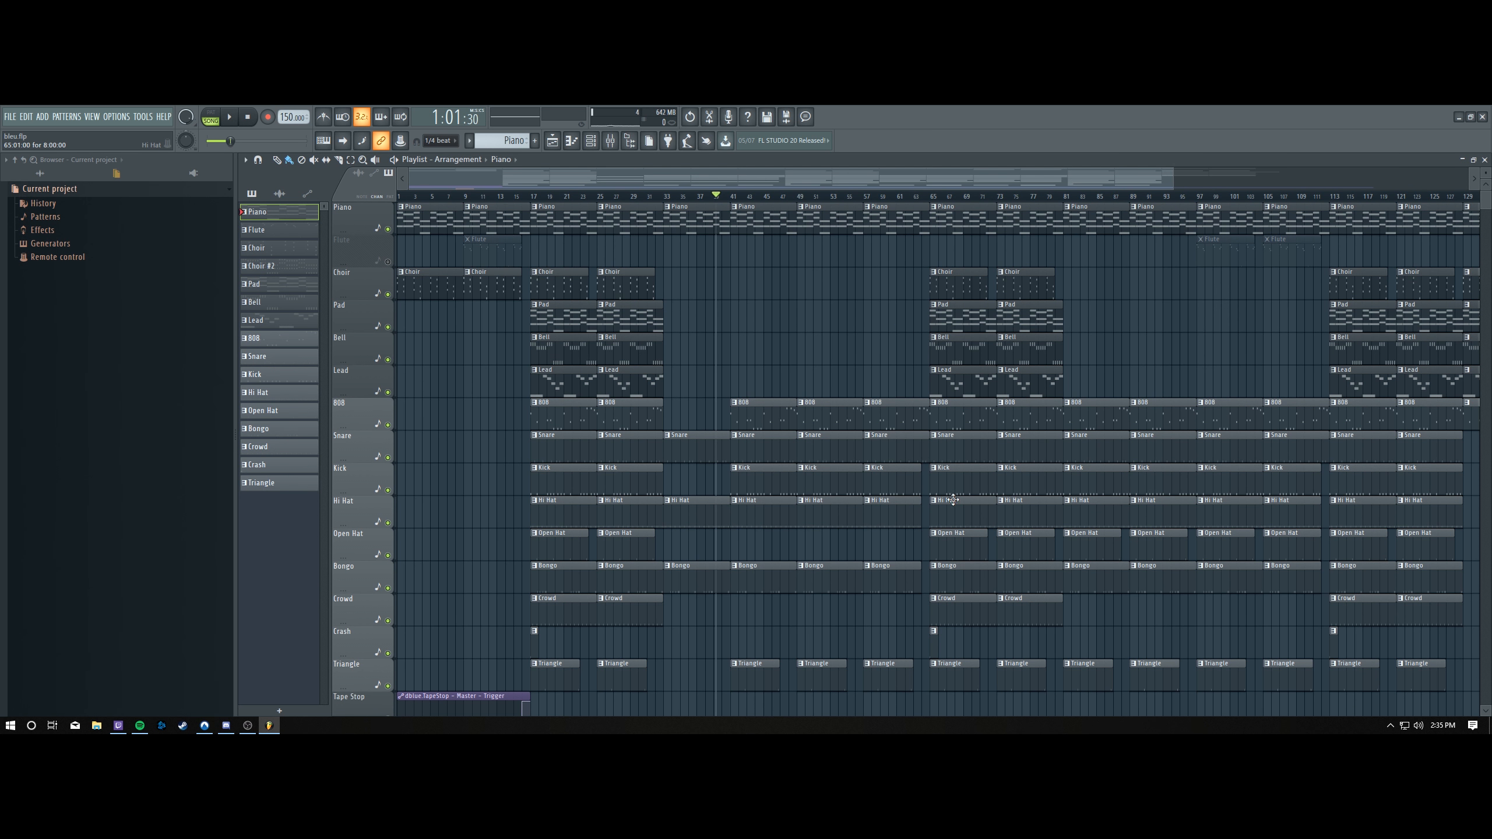
scroll(964, 466, down, 3)
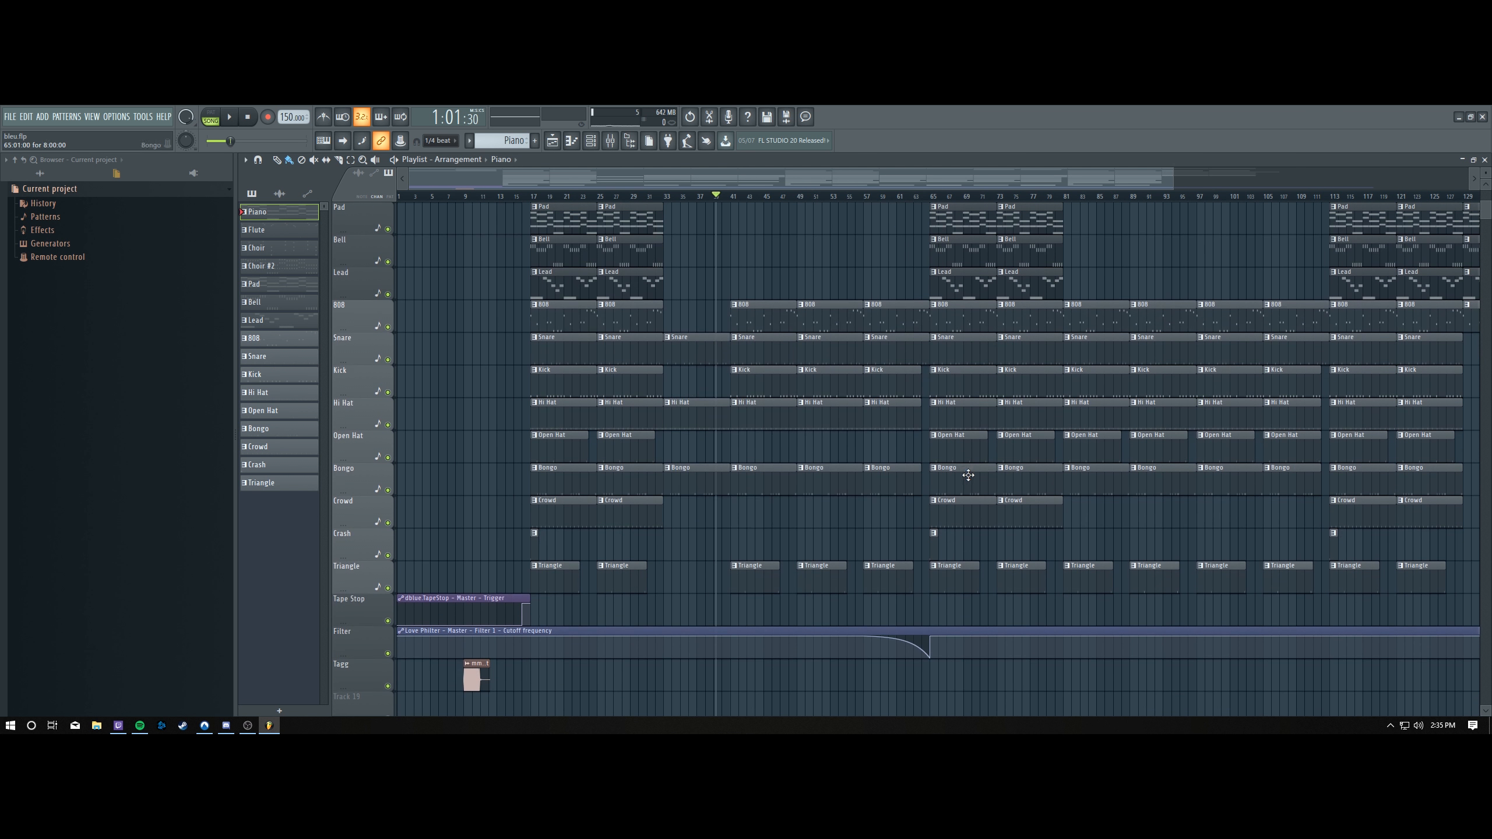
click(887, 199)
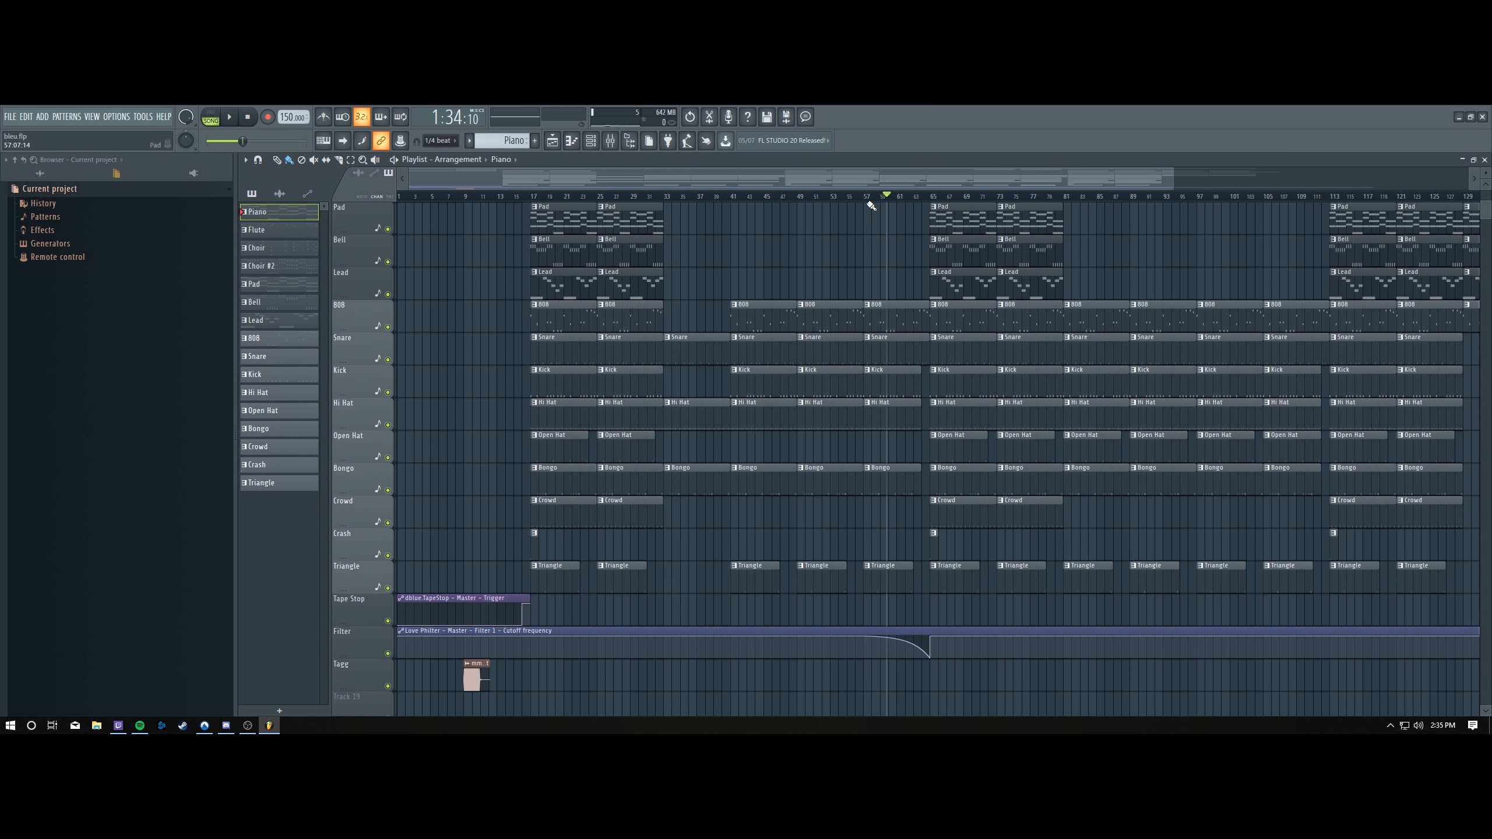
click(876, 199)
key(space)
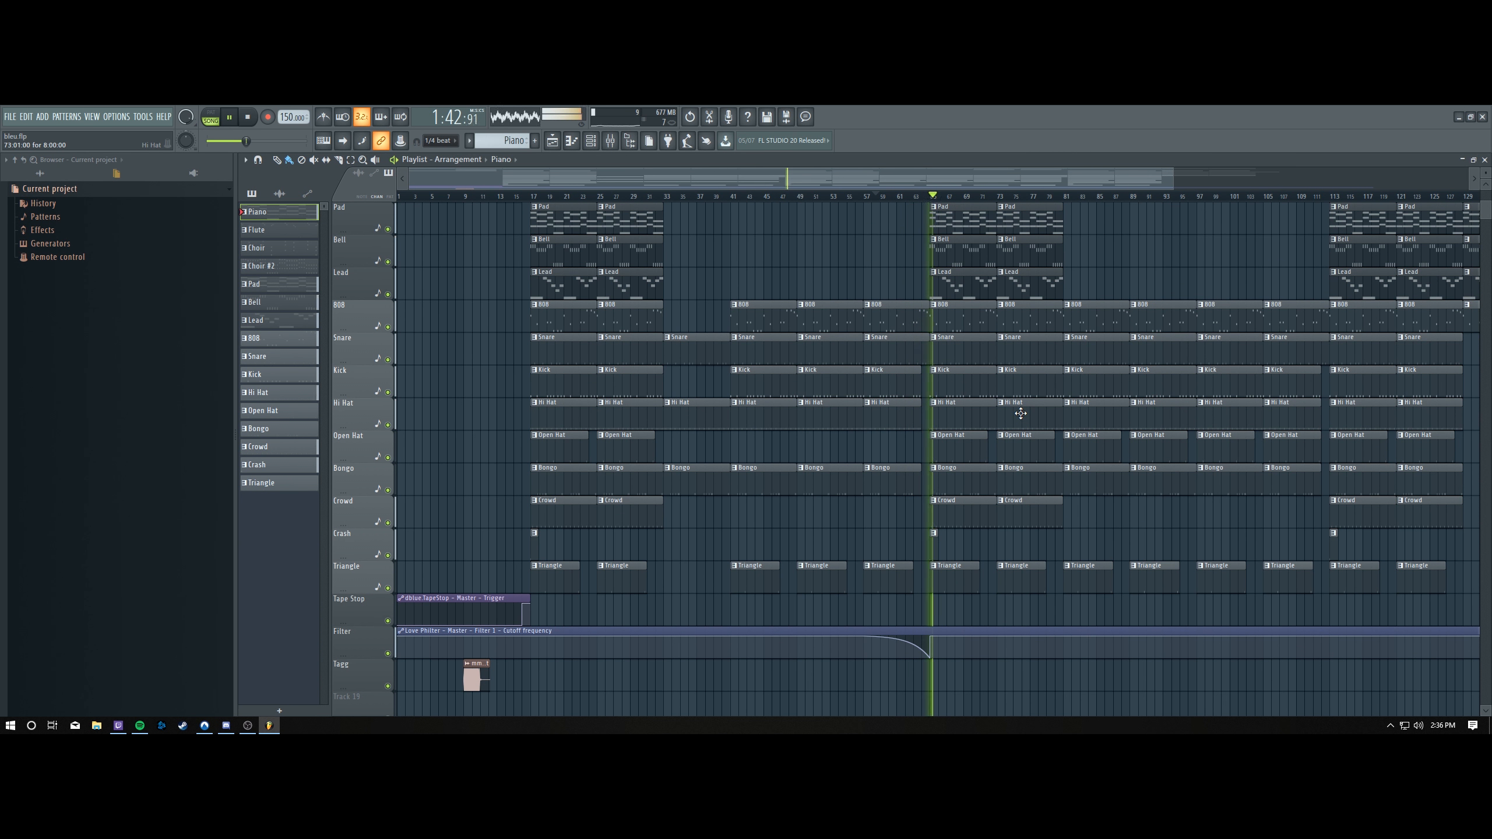
key(space)
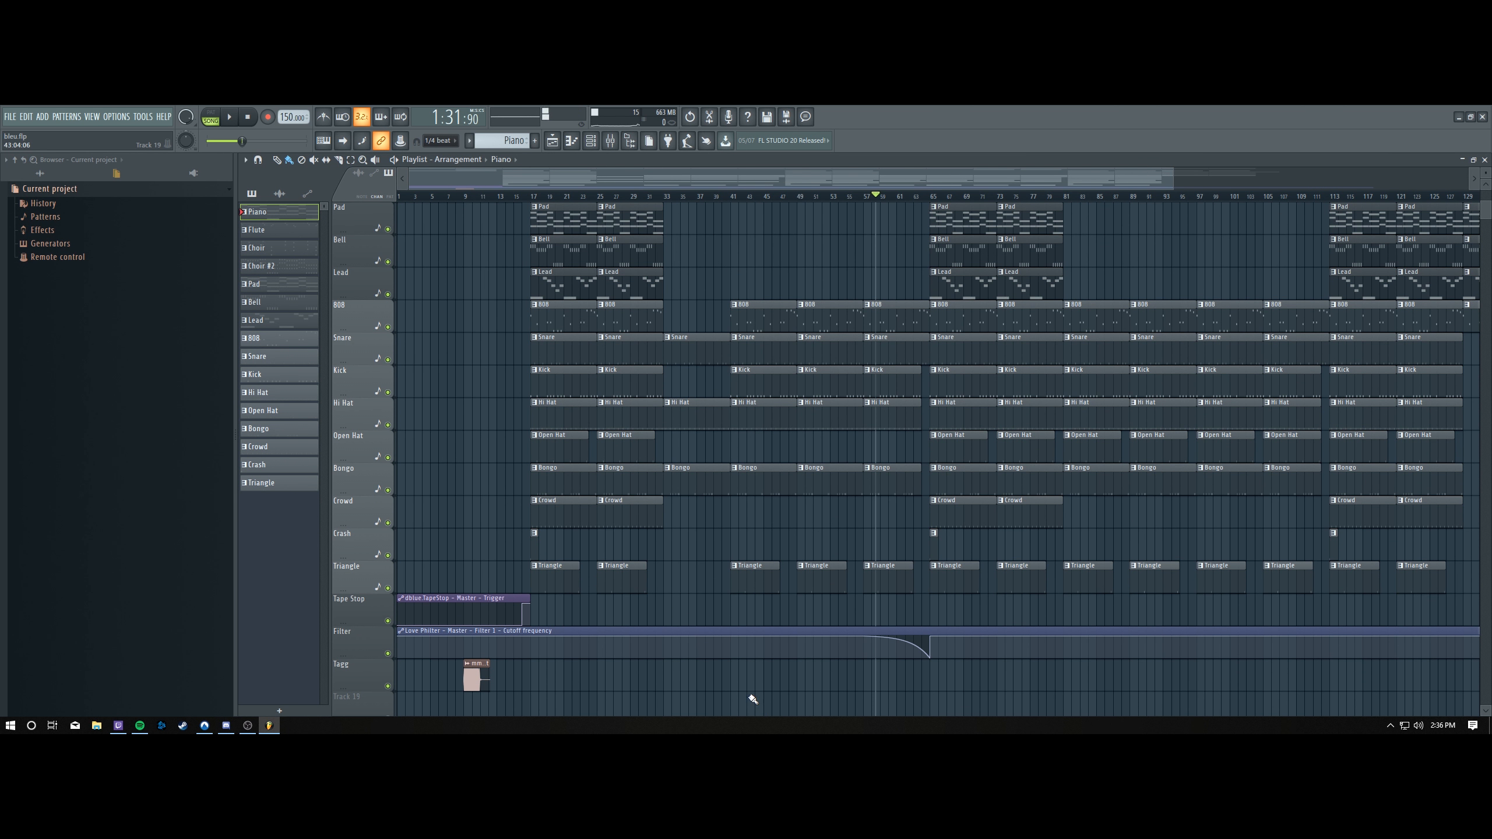
Unmute the Flute track and play the arrangement from just before bar 97 into the section at bar 113.
scroll(712, 533, down, 3)
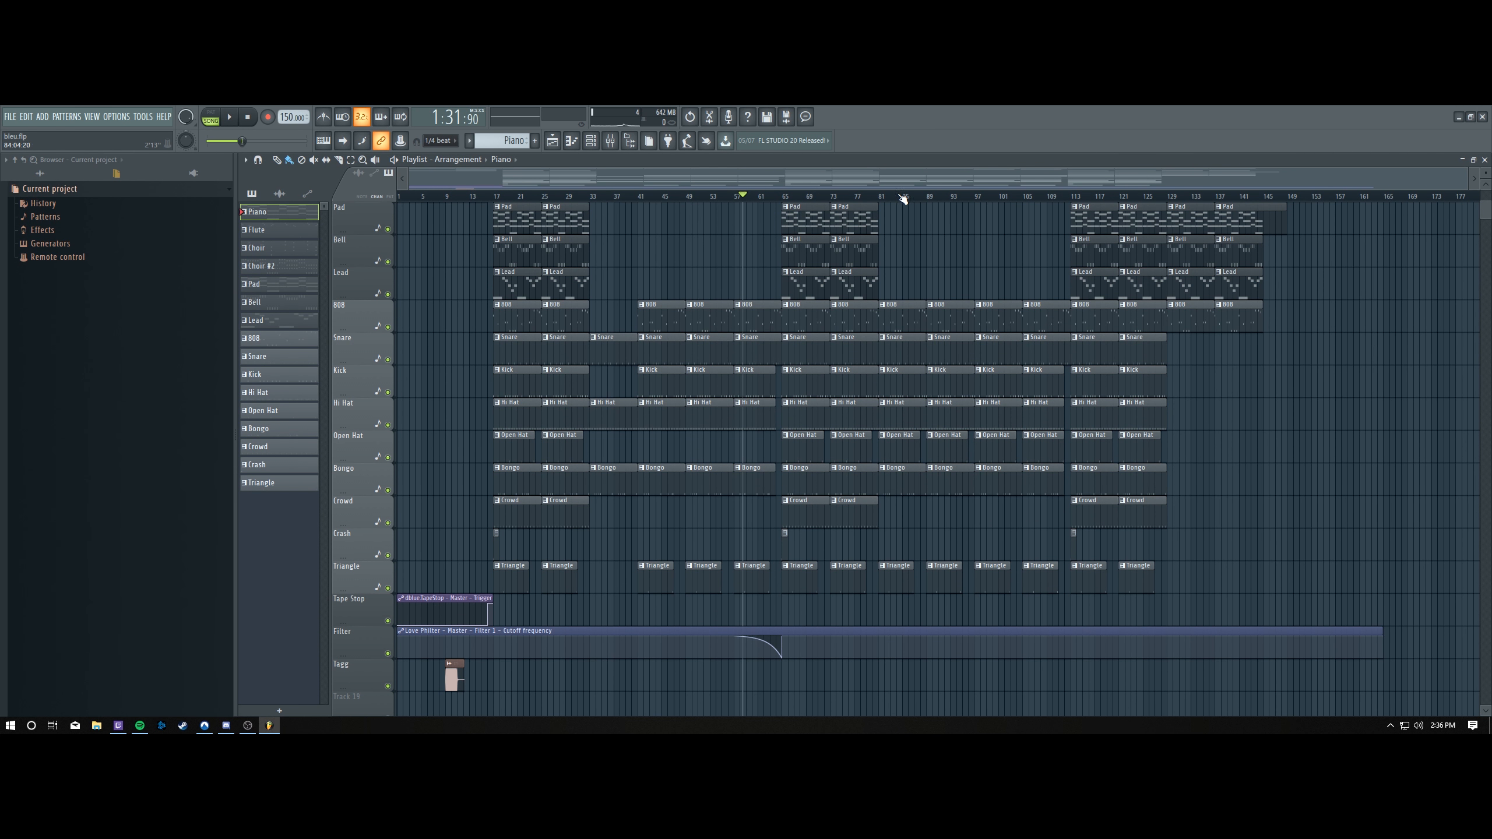
scroll(998, 534, up, 3)
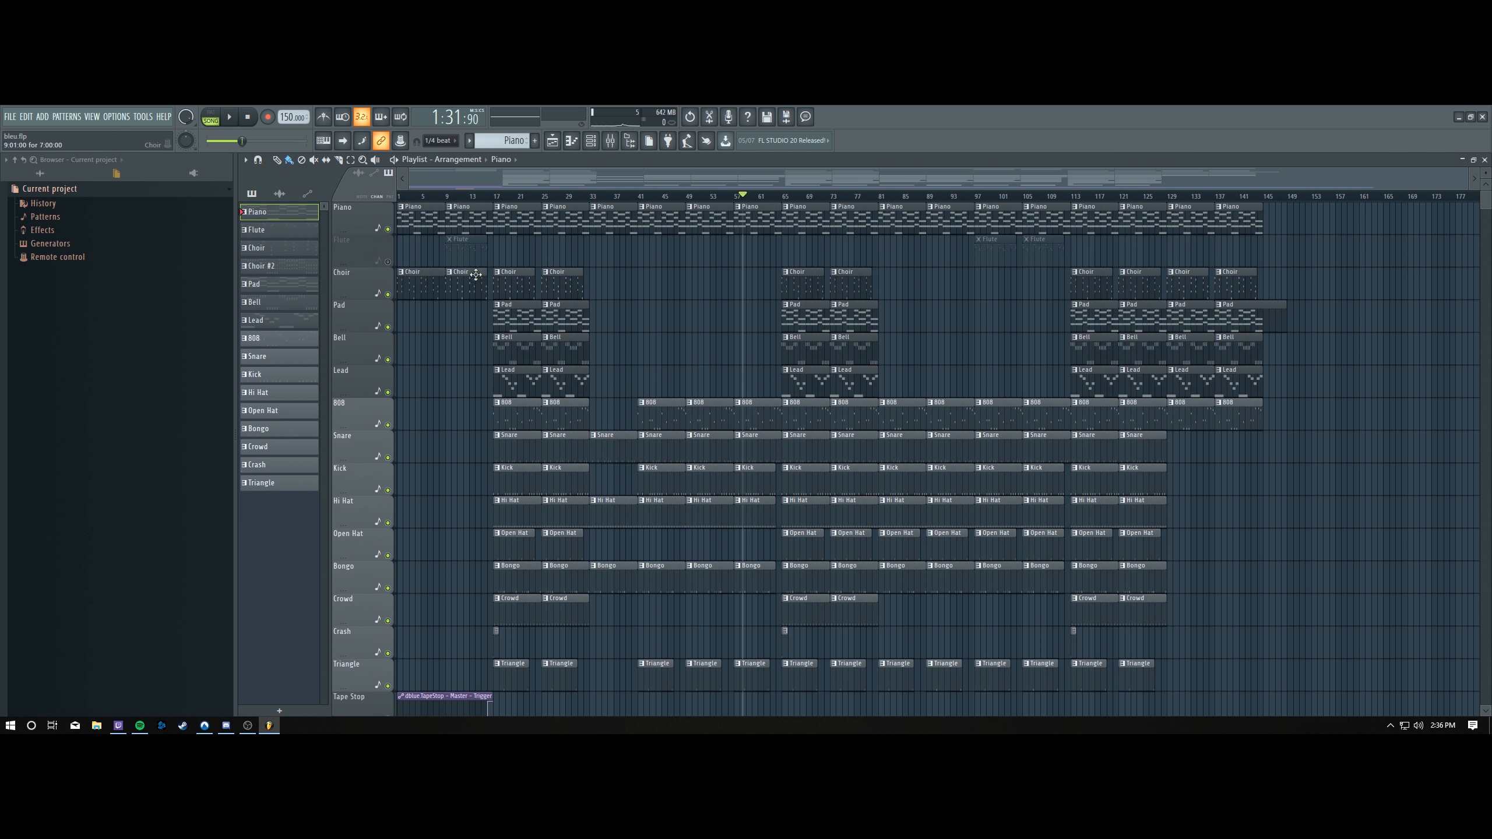
click(388, 262)
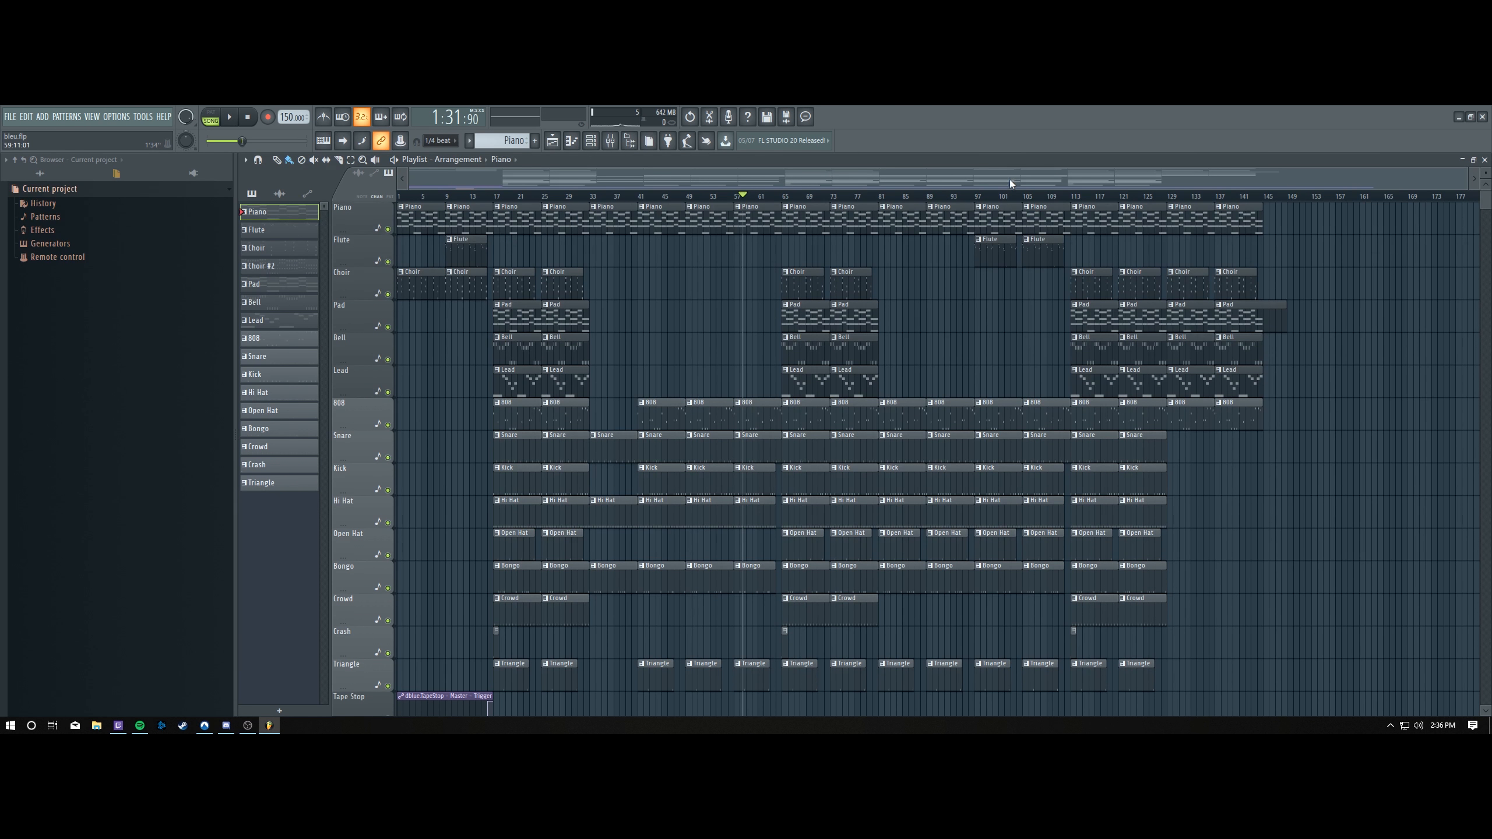
click(970, 197)
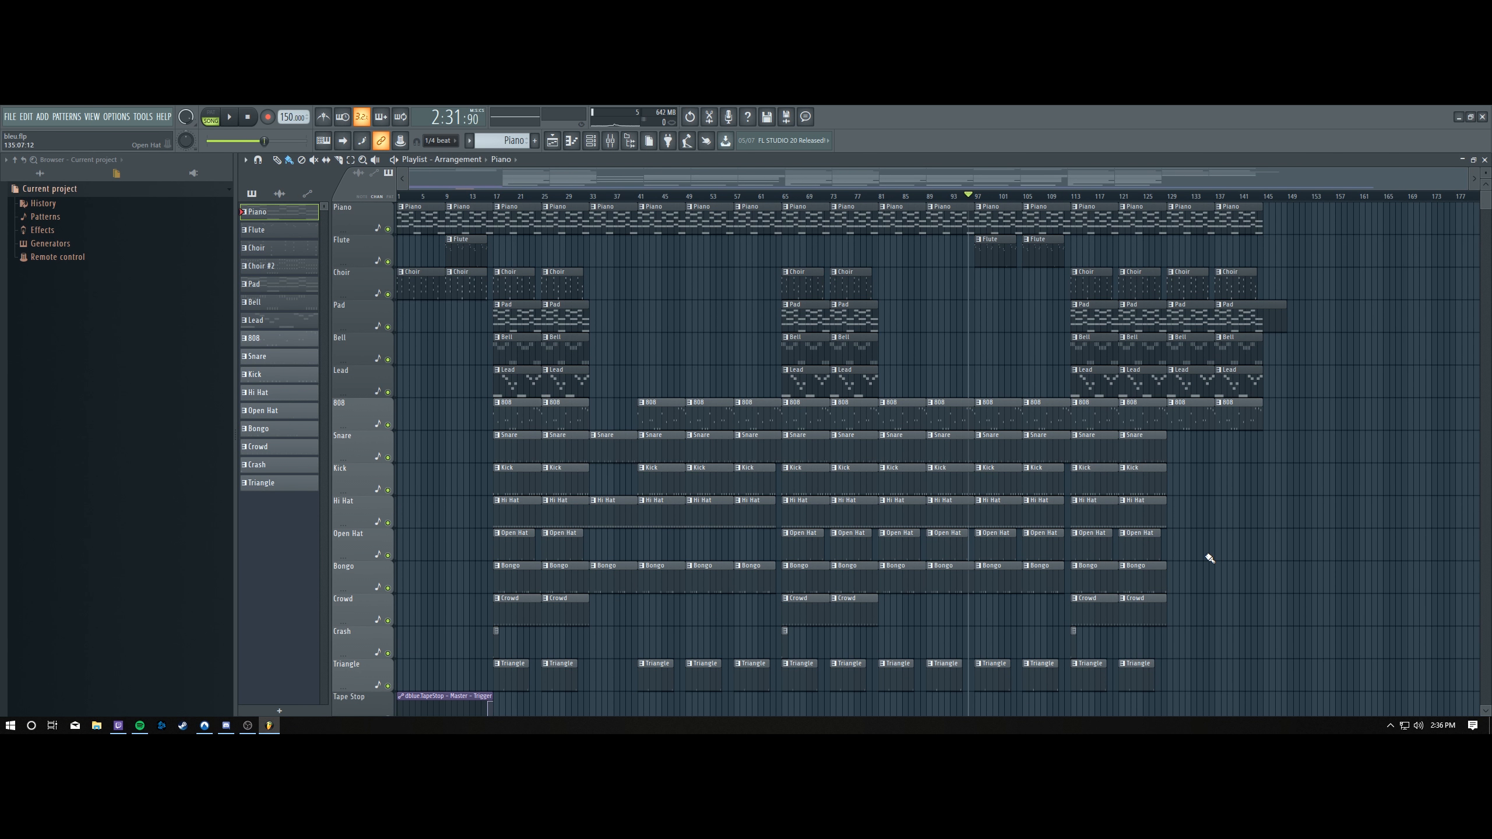
key(space)
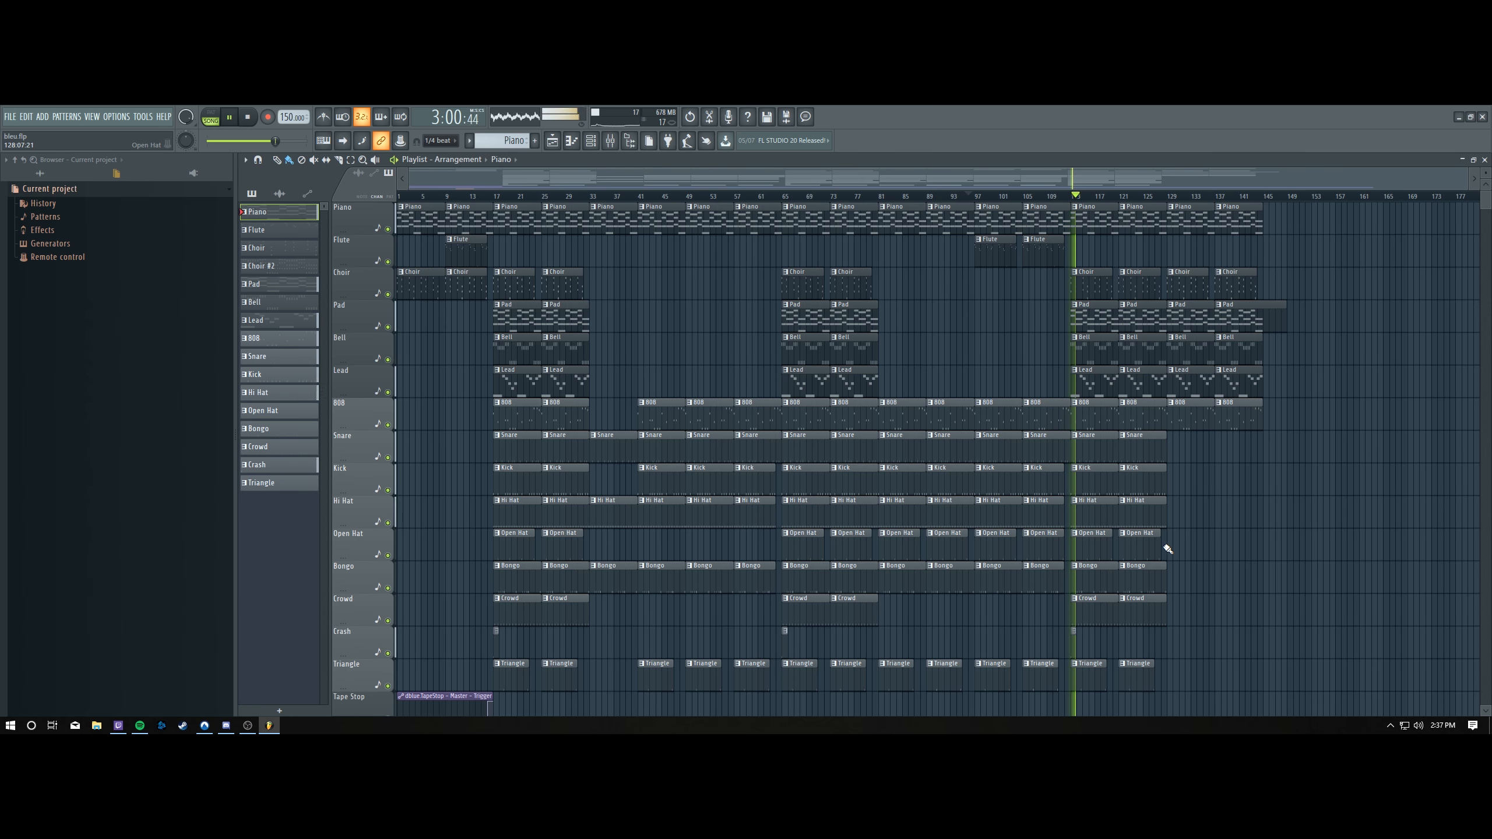
key(space)
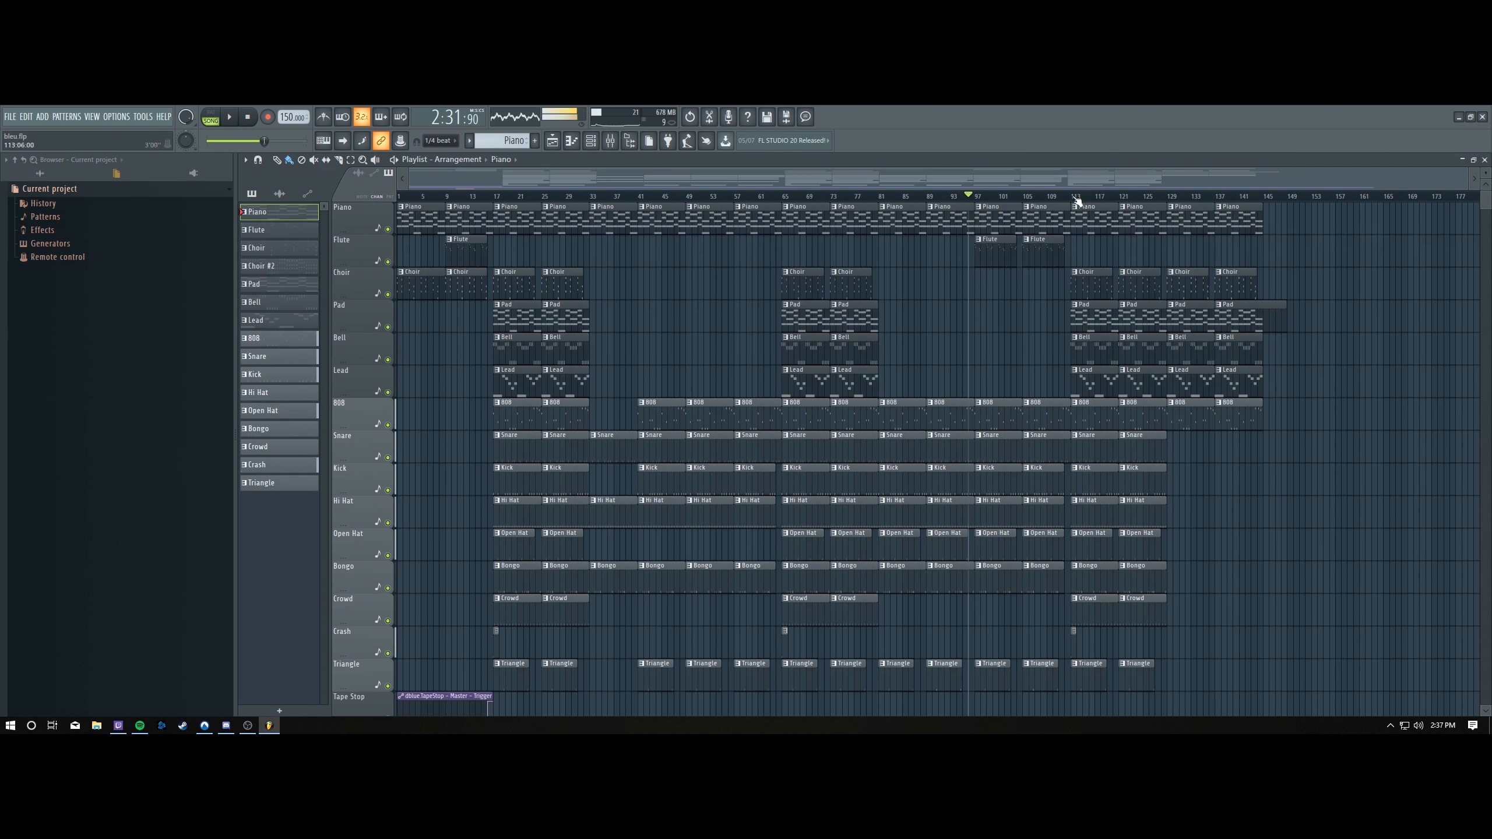
Play the transition into bar 113 from about bar 111, and replay from about bar 109 through the final section past bar 129.
click(1065, 197)
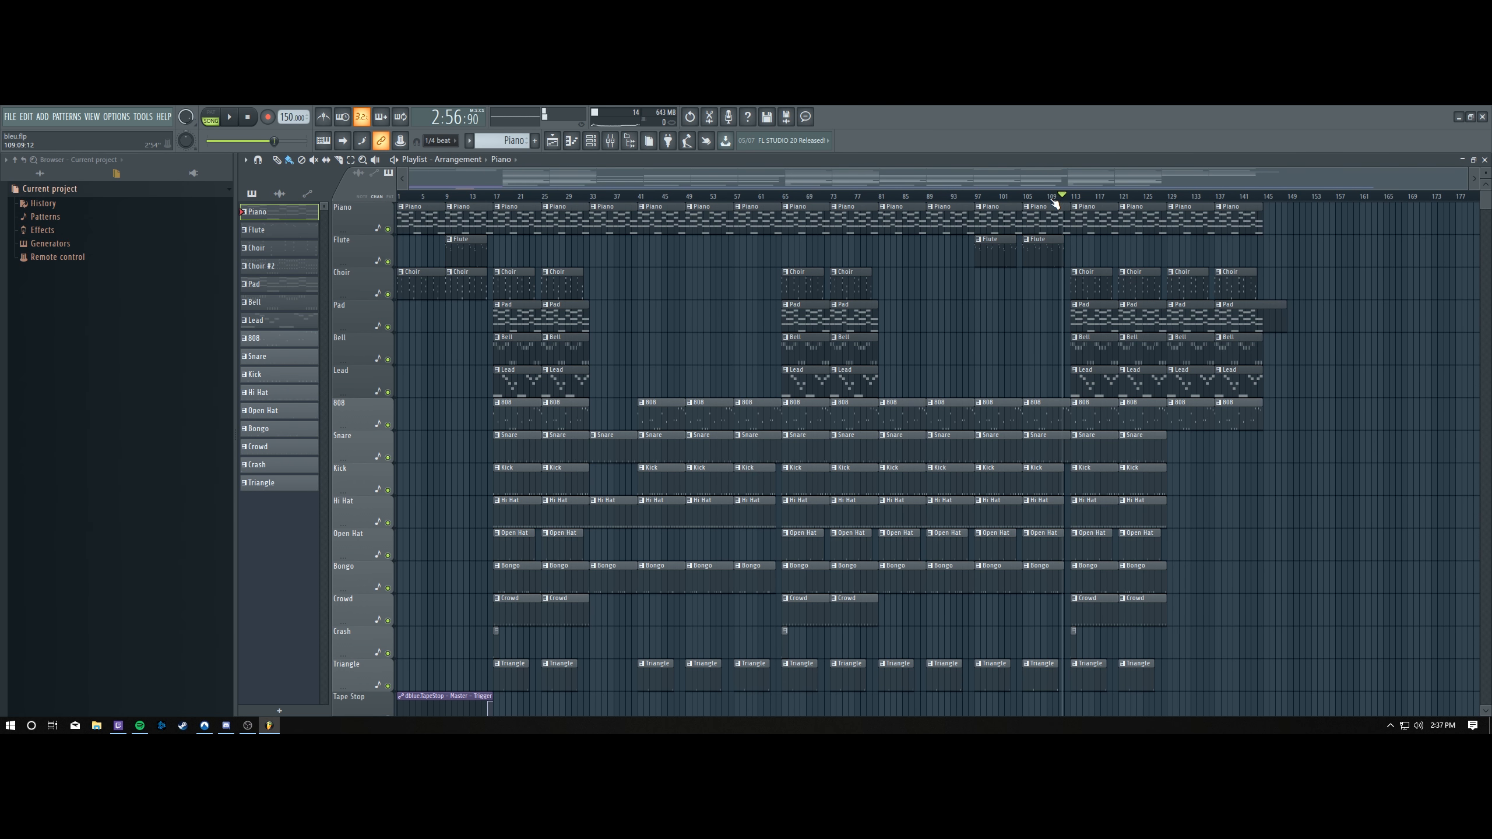
key(space)
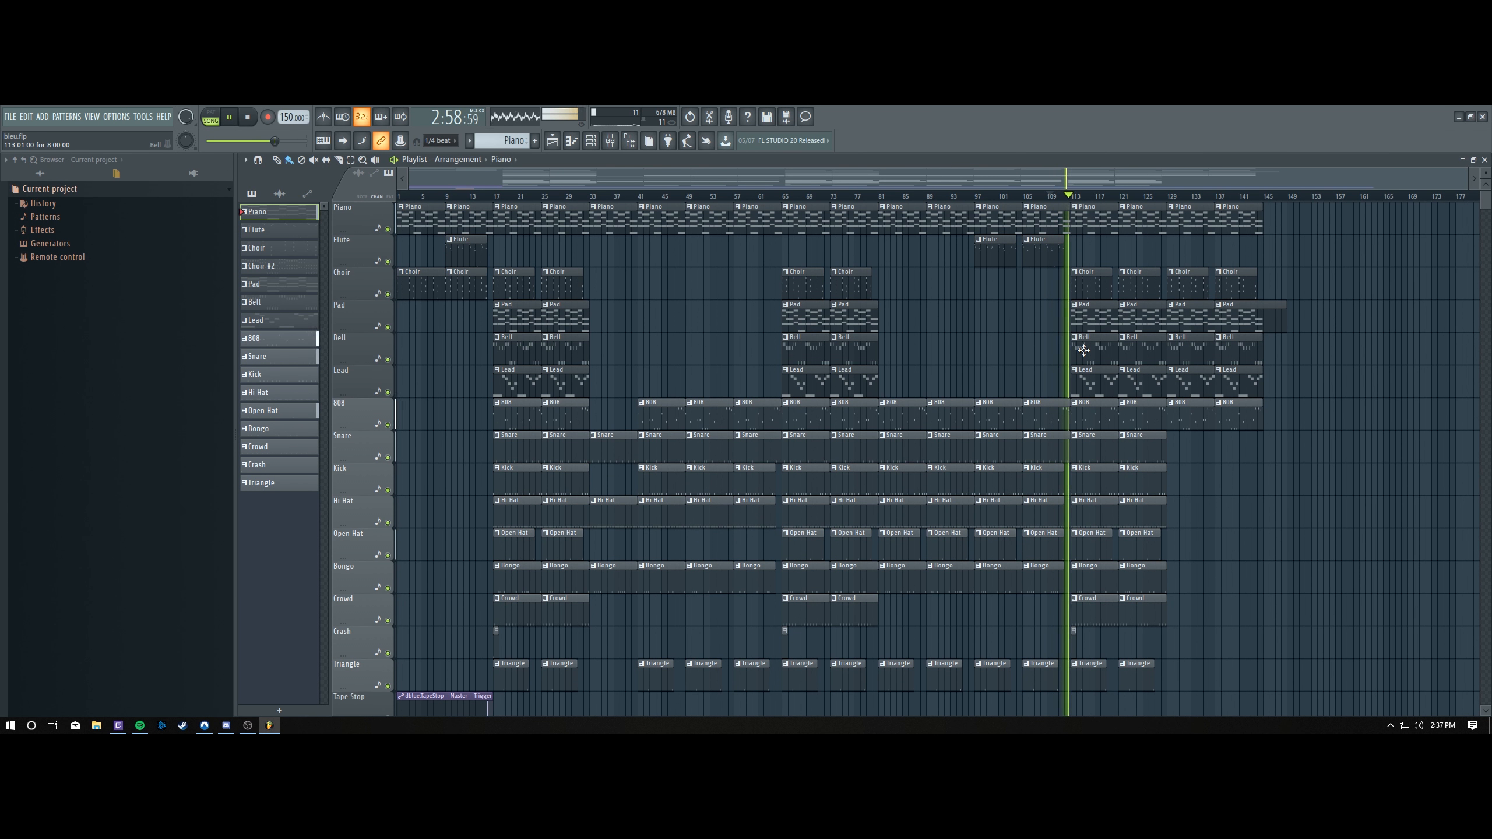
key(space)
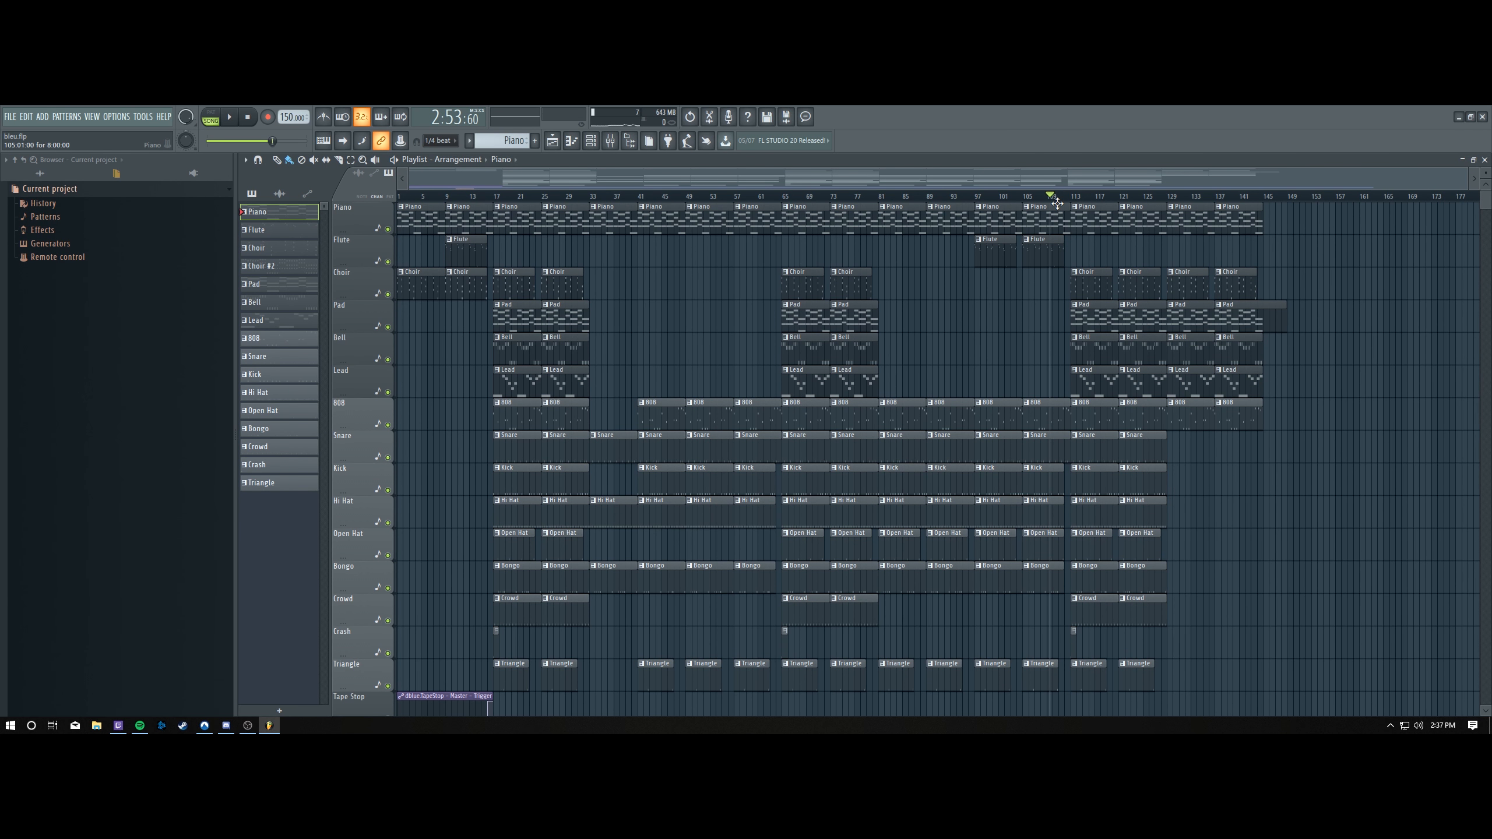
key(space)
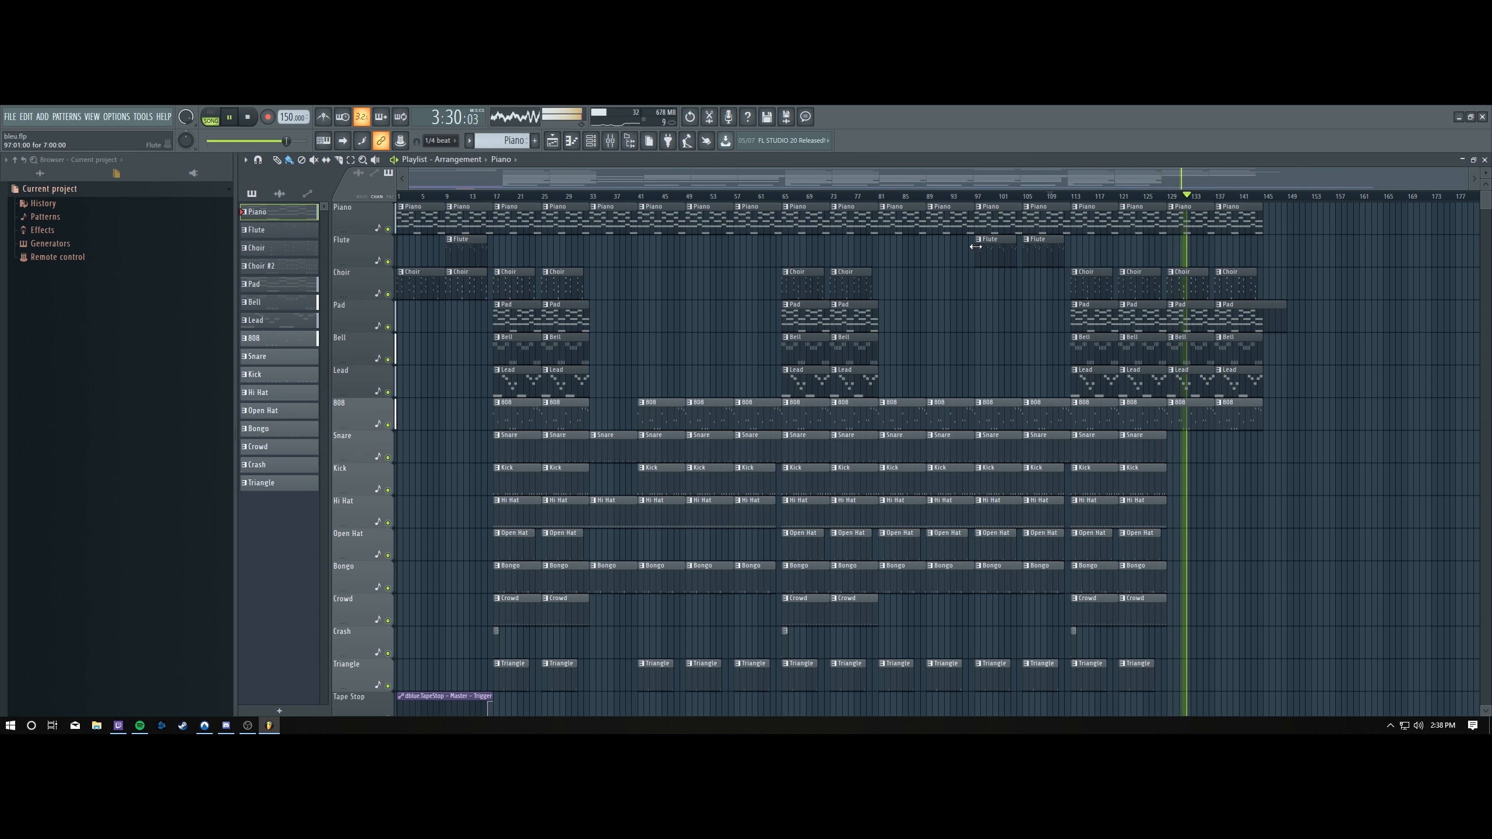
key(space)
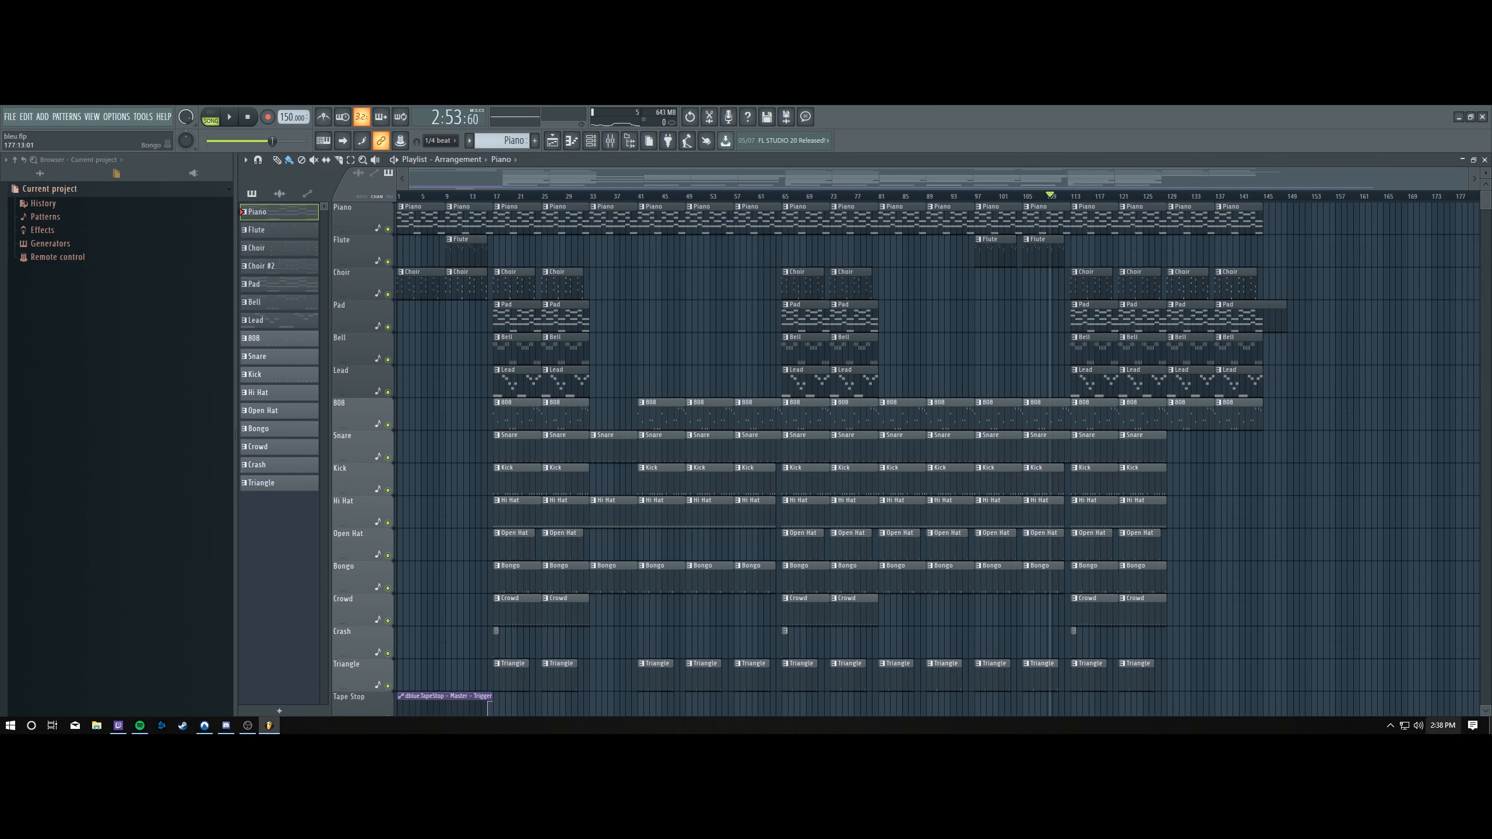
scroll(986, 702, down, 4)
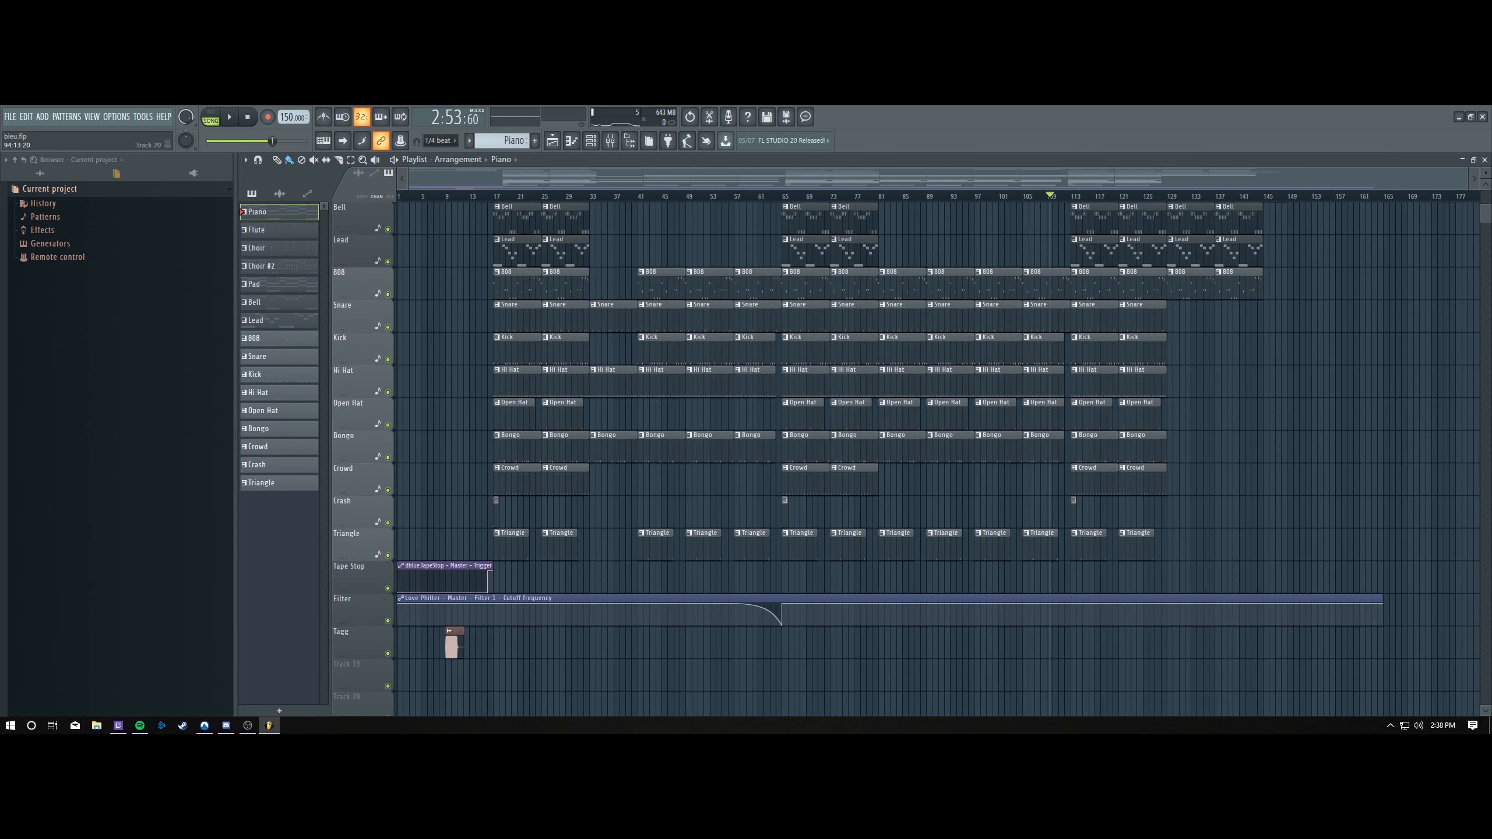
scroll(1295, 656, up, 3)
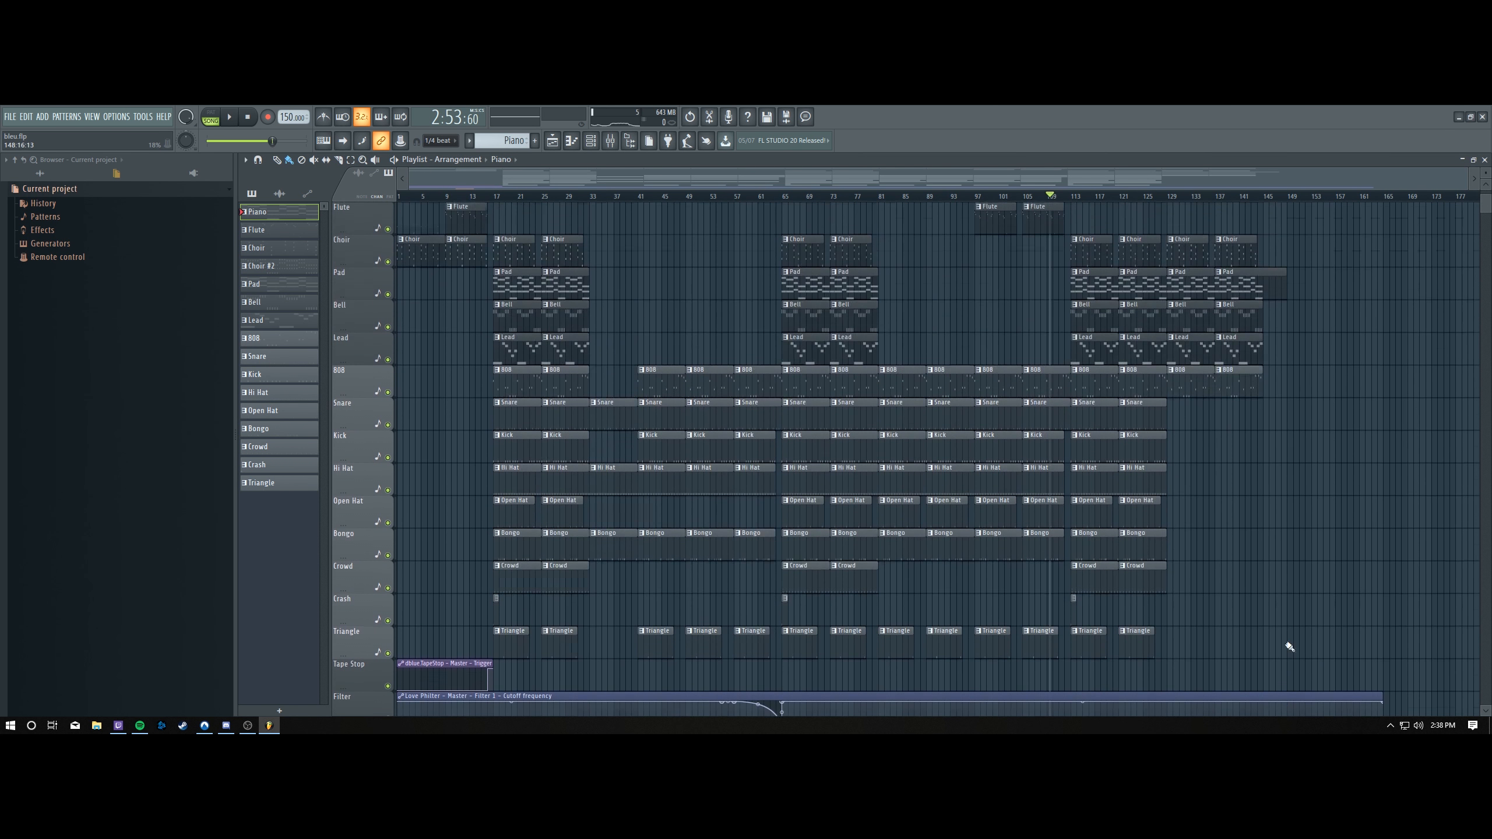
scroll(1287, 643, down, 4)
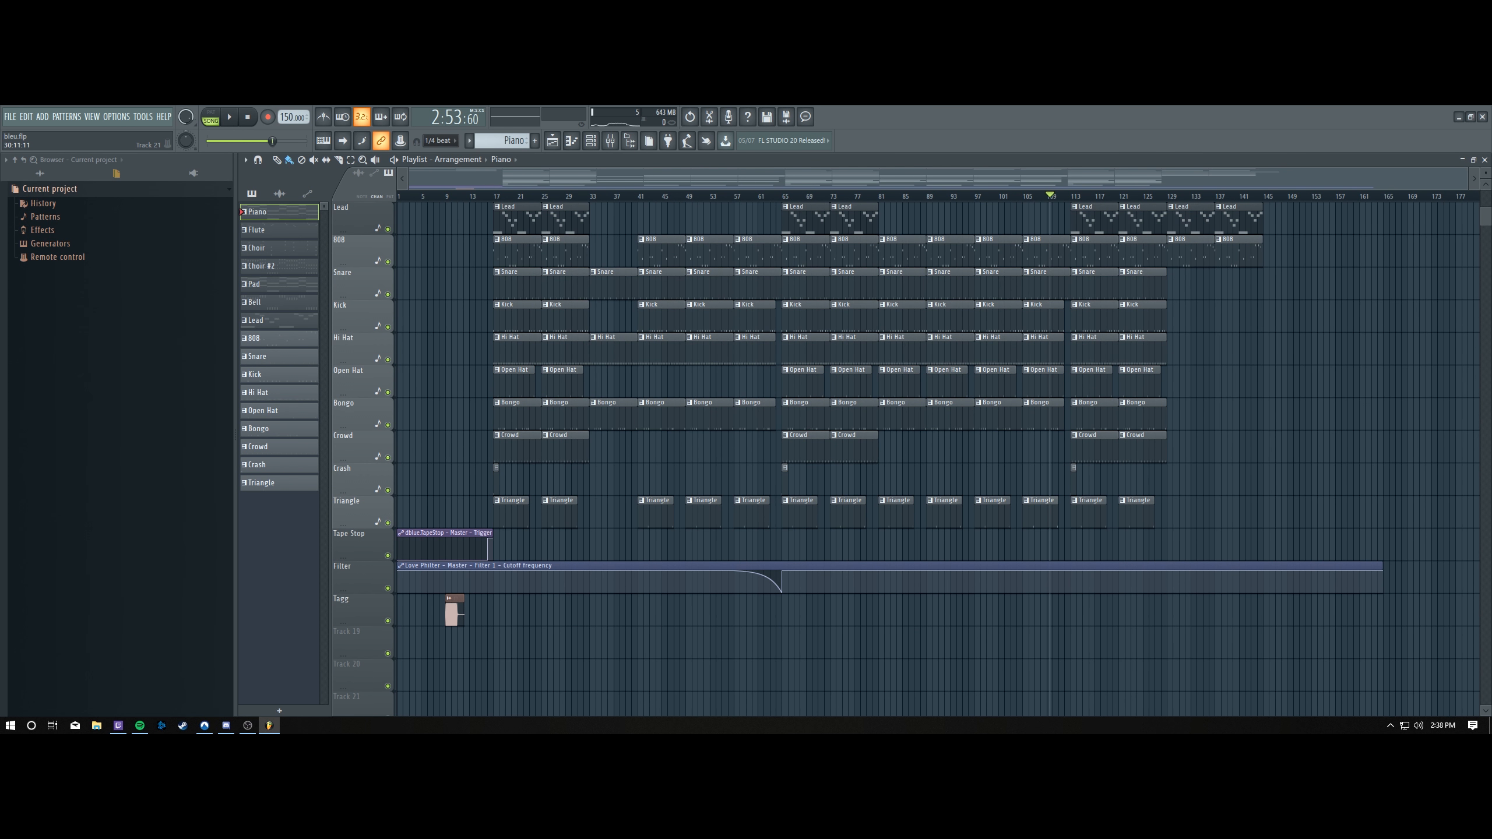
scroll(638, 635, up, 5)
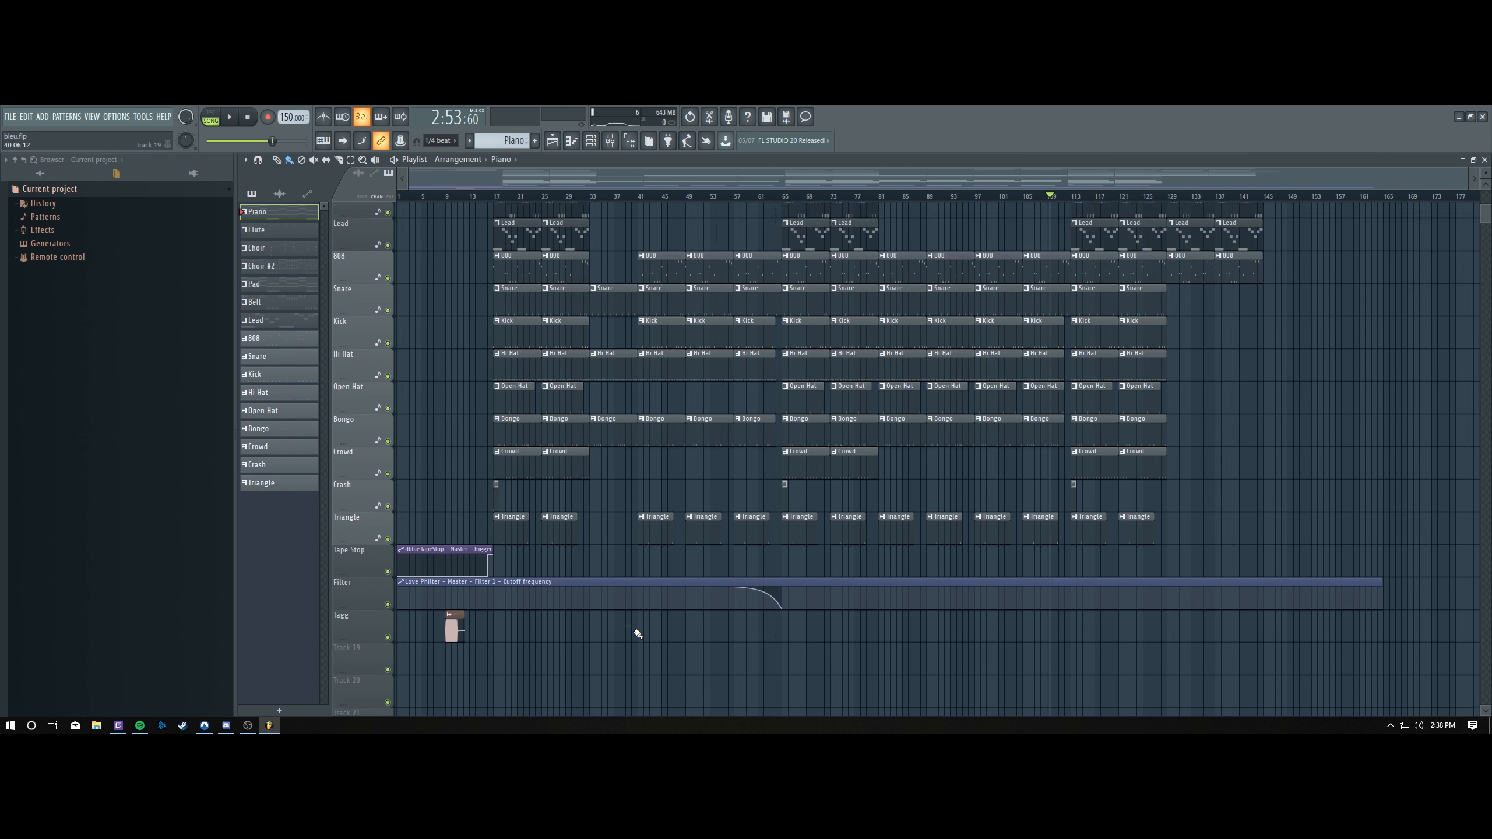